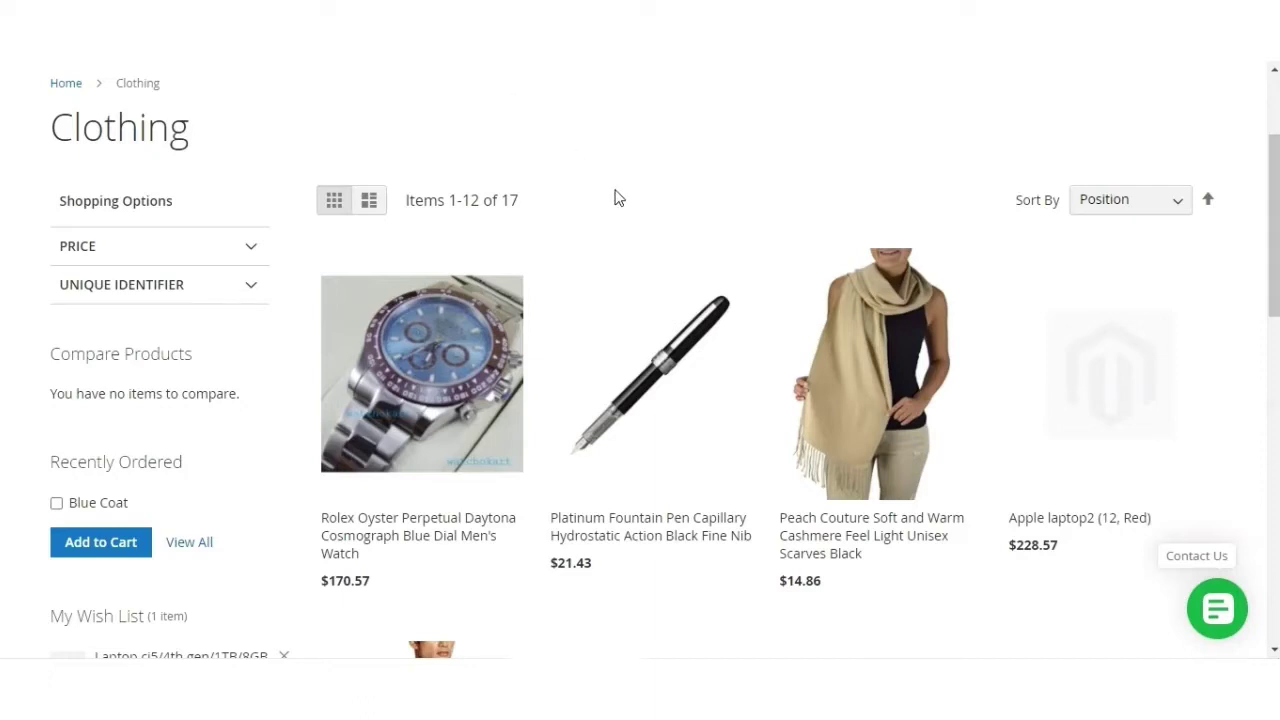
Step: Examine the products listed in the Clothing category of the storefront
scroll(617, 198, "down", 1)
scroll(617, 199, "down", 2)
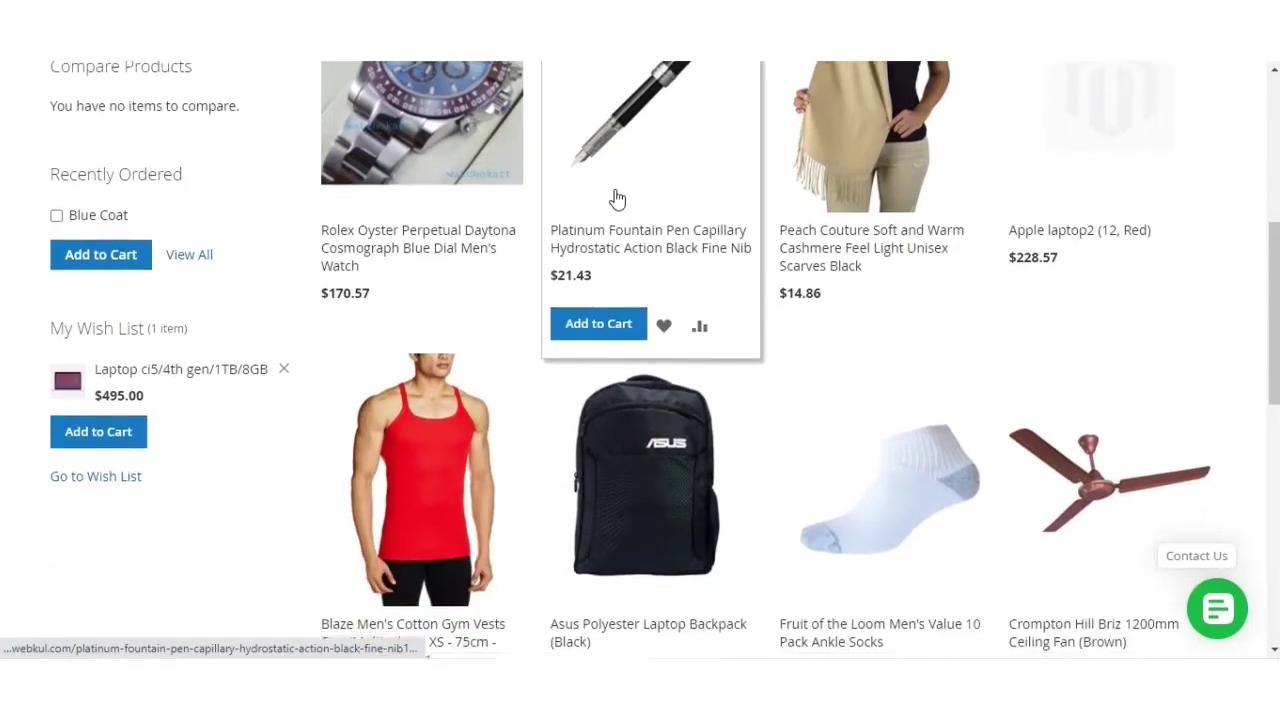
scroll(617, 198, "down", 1)
scroll(617, 198, "up", 2)
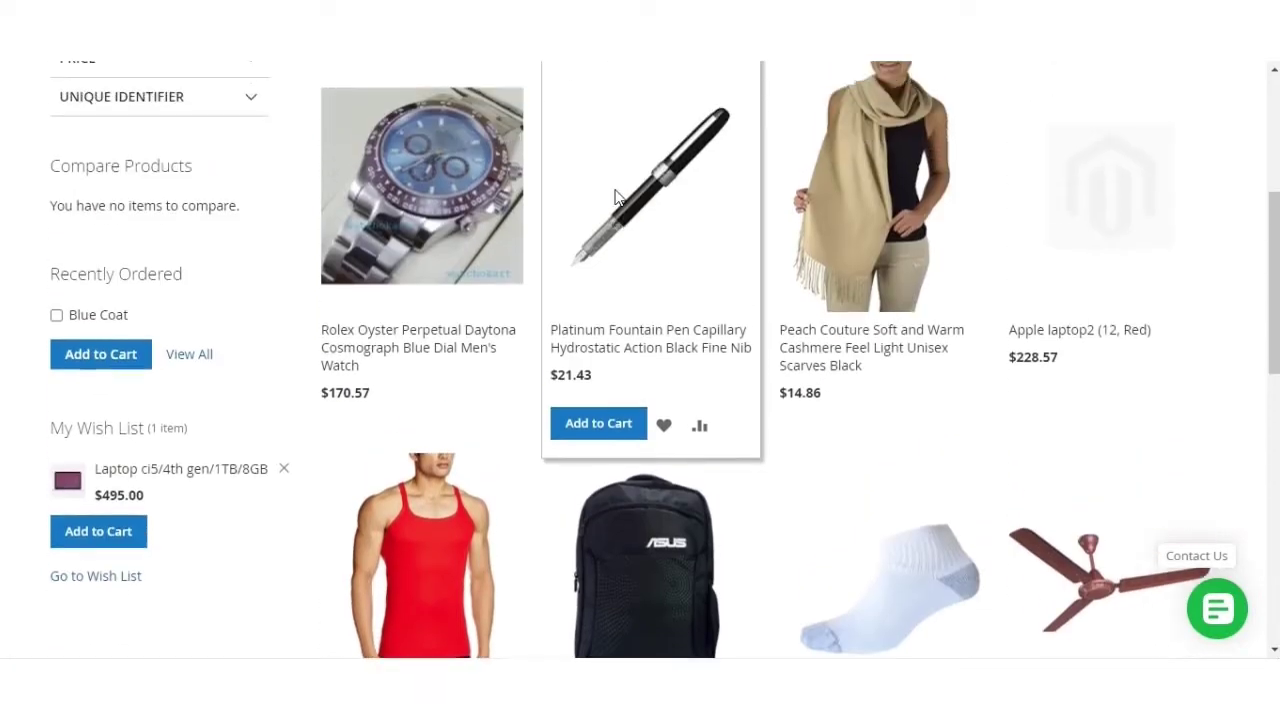
scroll(617, 198, "up", 1)
scroll(617, 198, "up", 1)
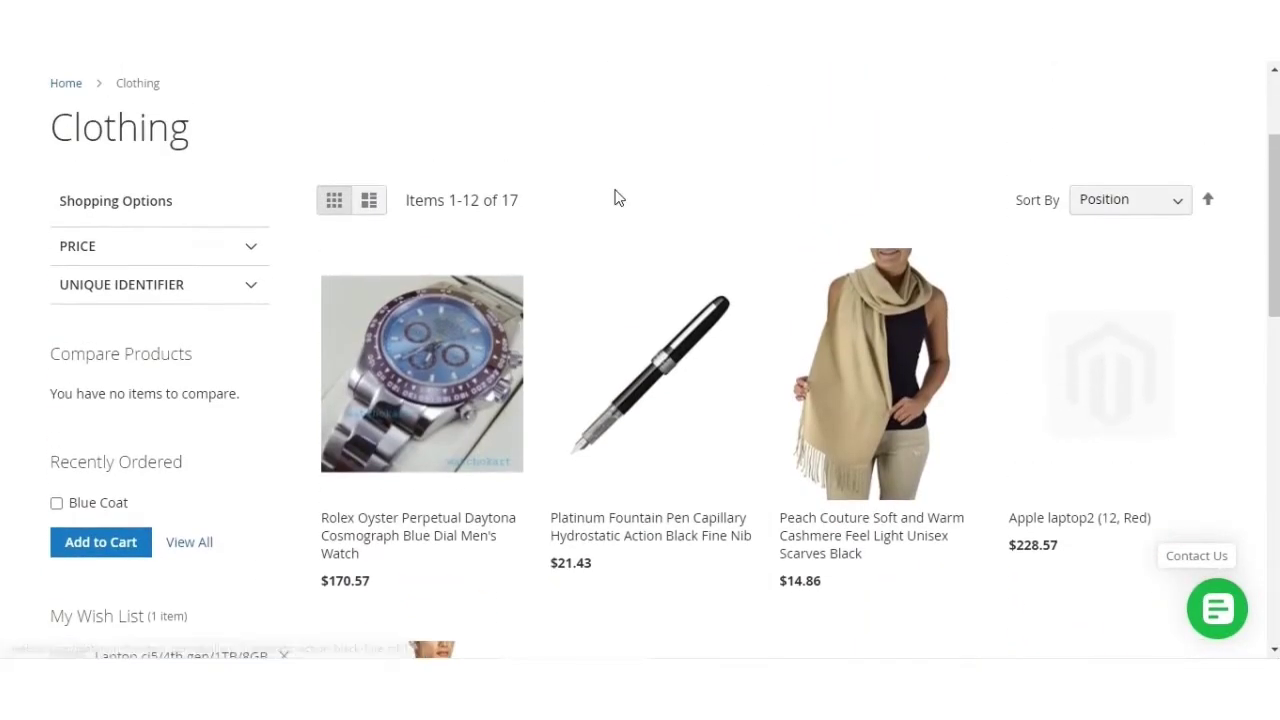
scroll(617, 198, "down", 1)
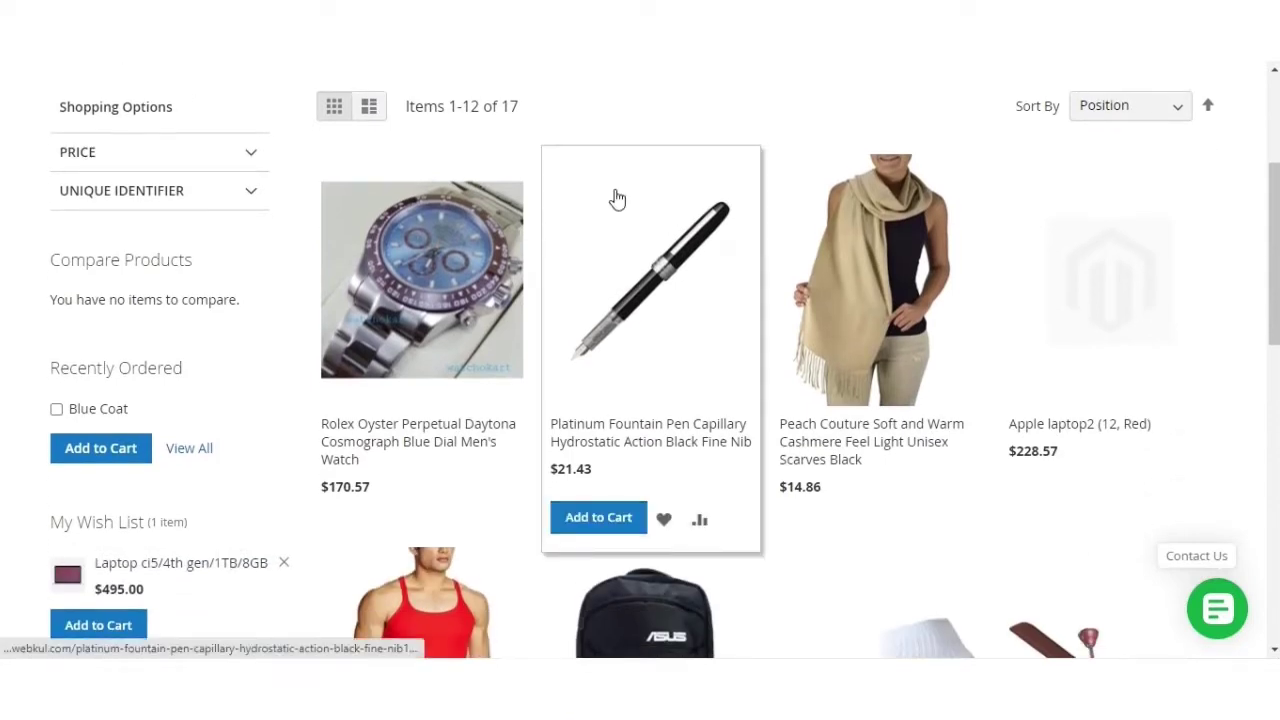
scroll(617, 198, "down", 2)
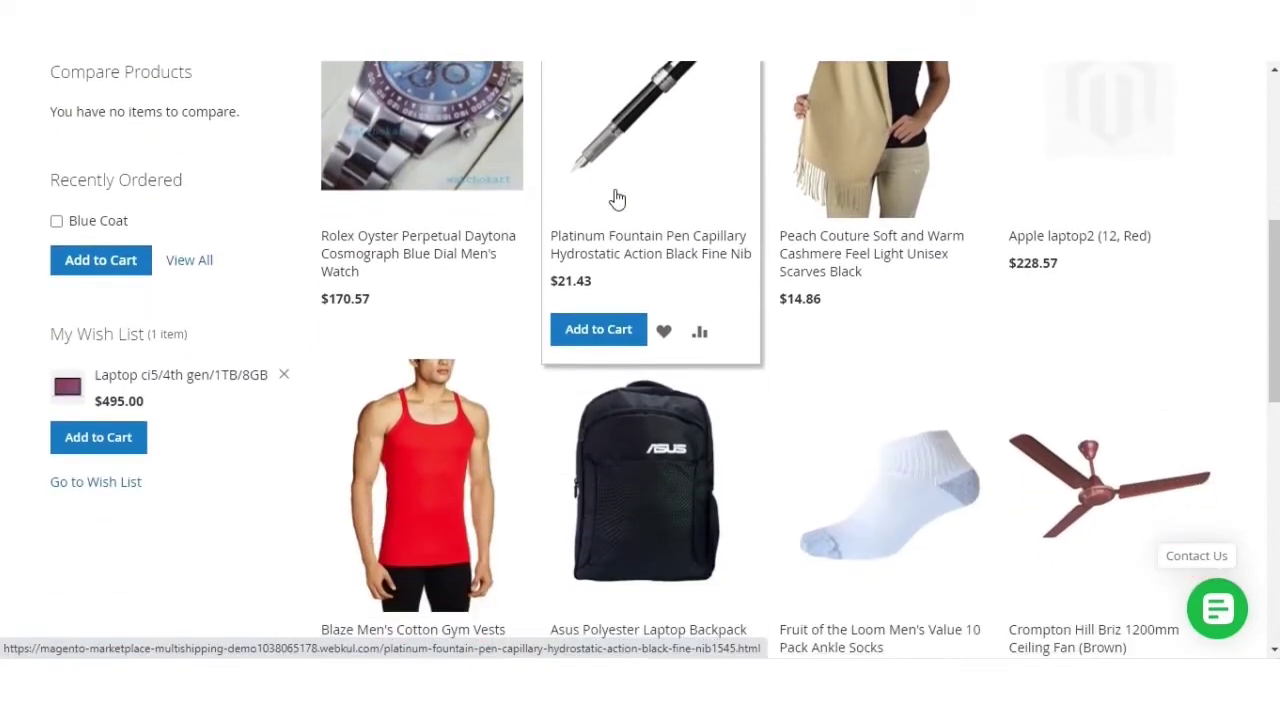
scroll(617, 198, "up", 2)
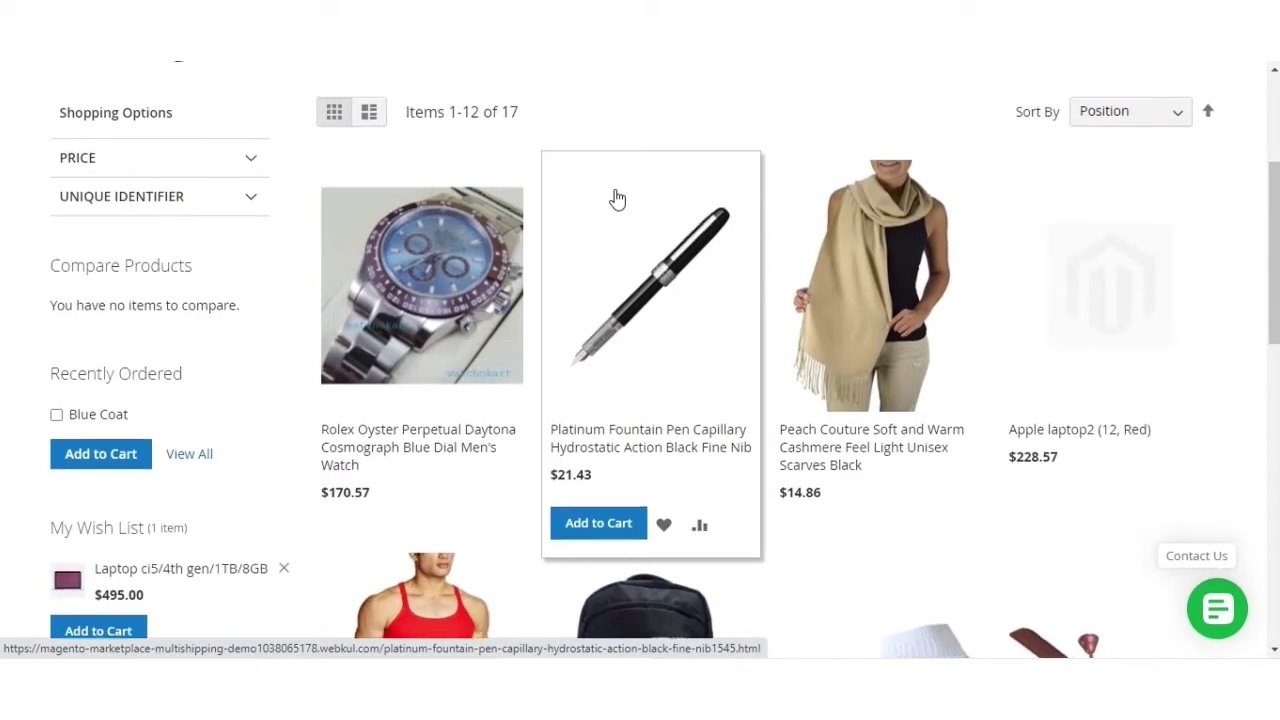
scroll(617, 198, "up", 1)
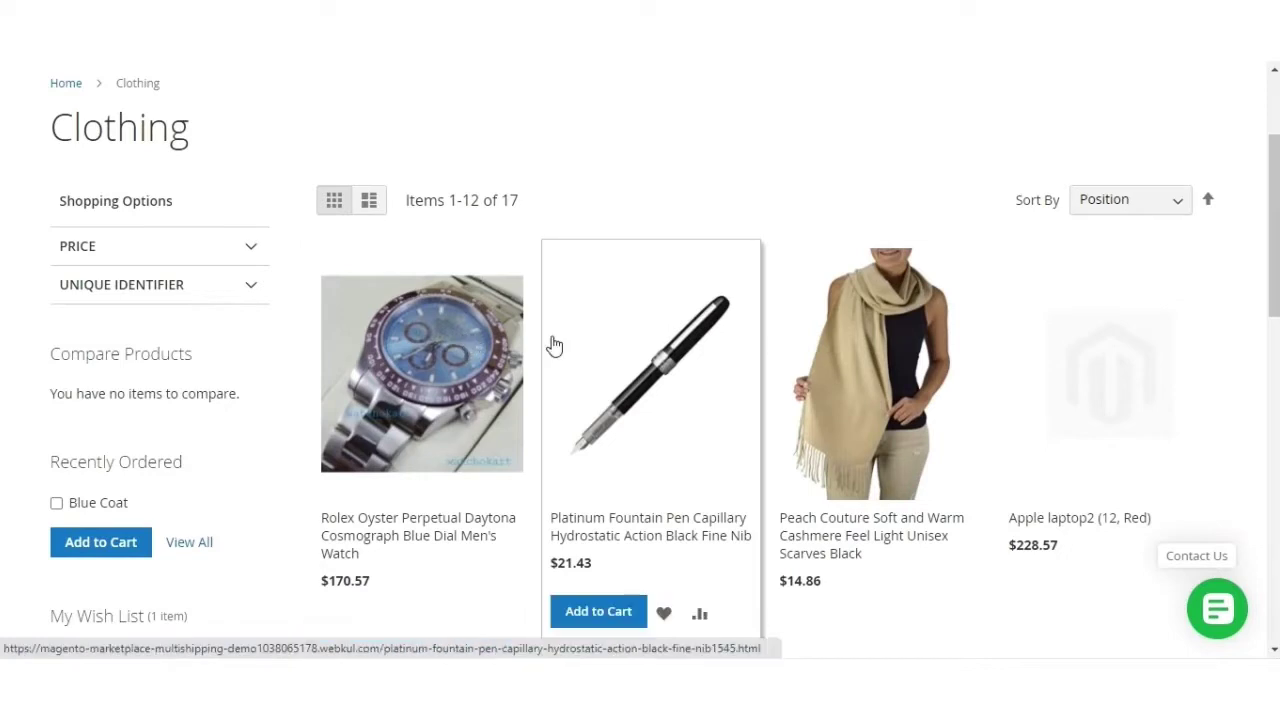
left_click(686, 317)
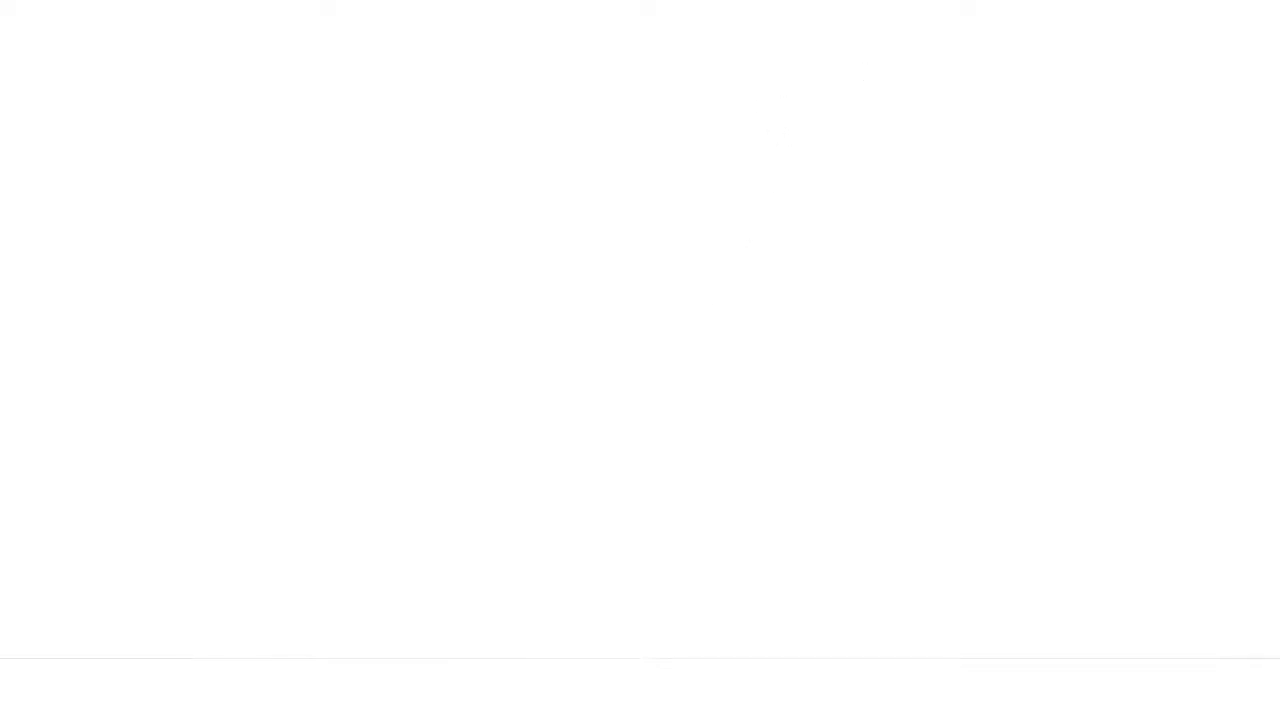
left_click(806, 265)
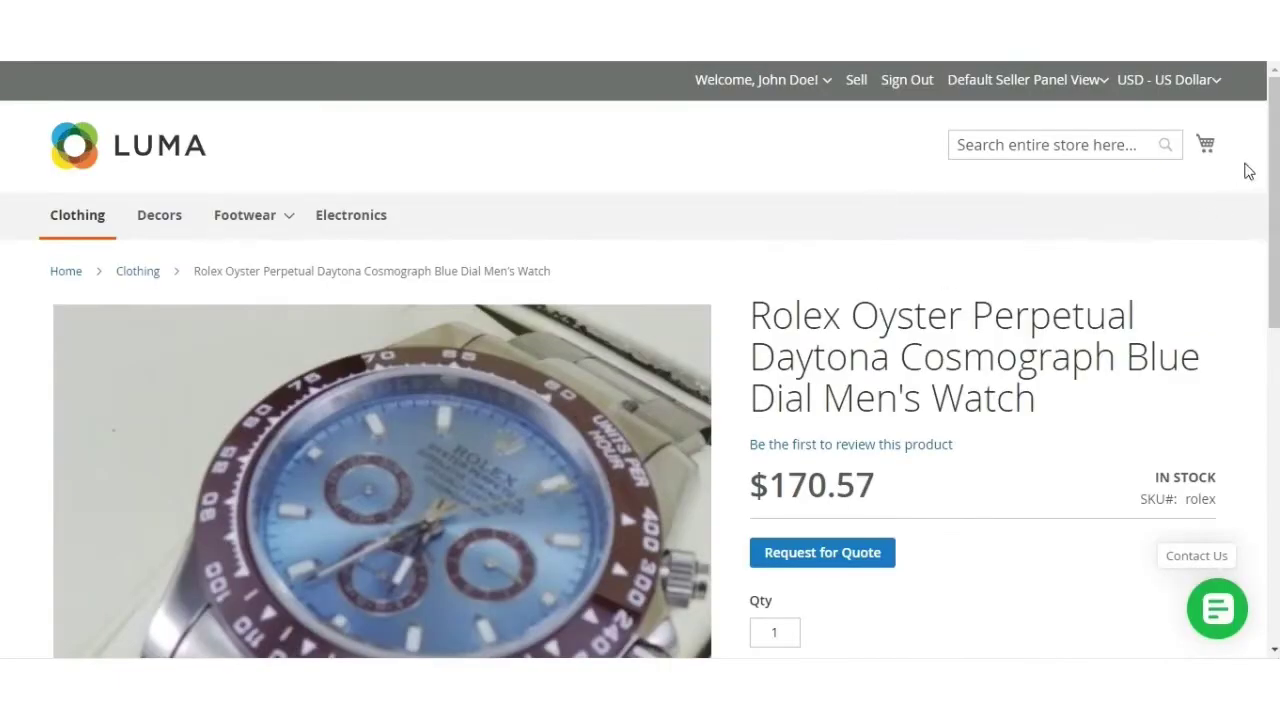
mouse_move(1274, 200)
left_mouse_down()
mouse_move(1274, 384)
mouse_move(1274, 199)
left_mouse_up()
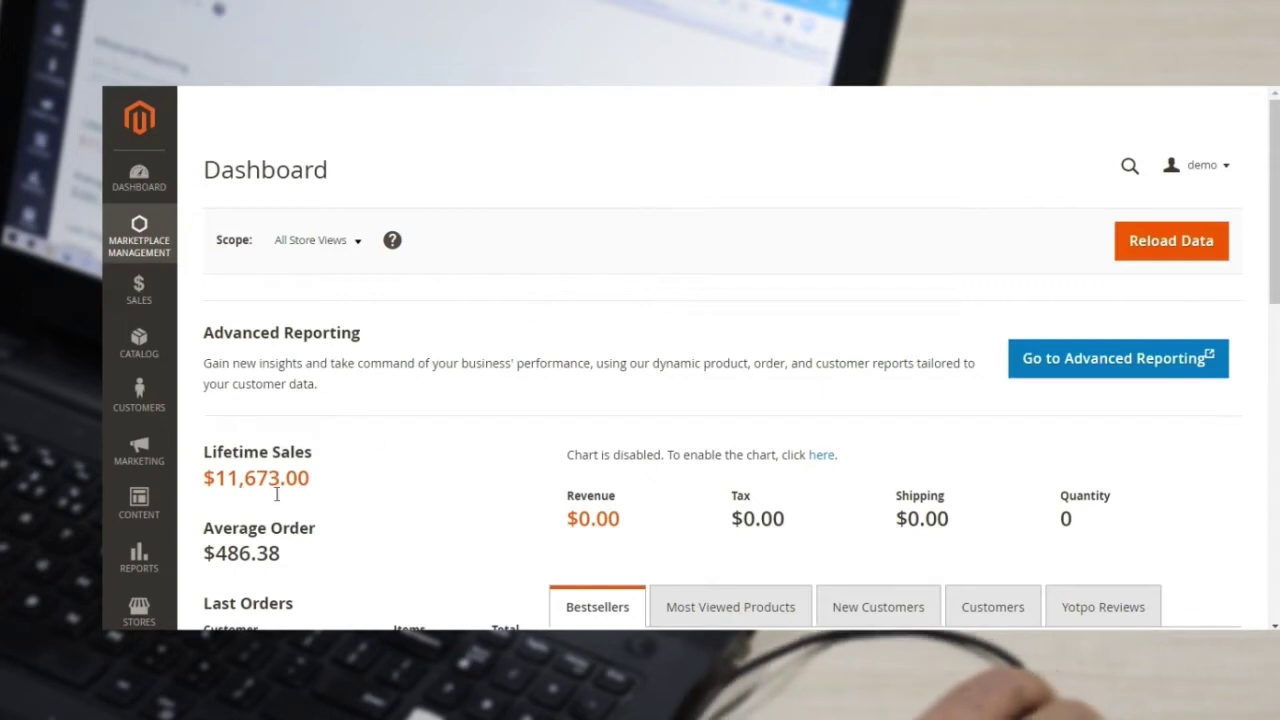
Step: Open the Marketplace Amazon Connector settings in the store configuration of the admin backend
left_click(139, 608)
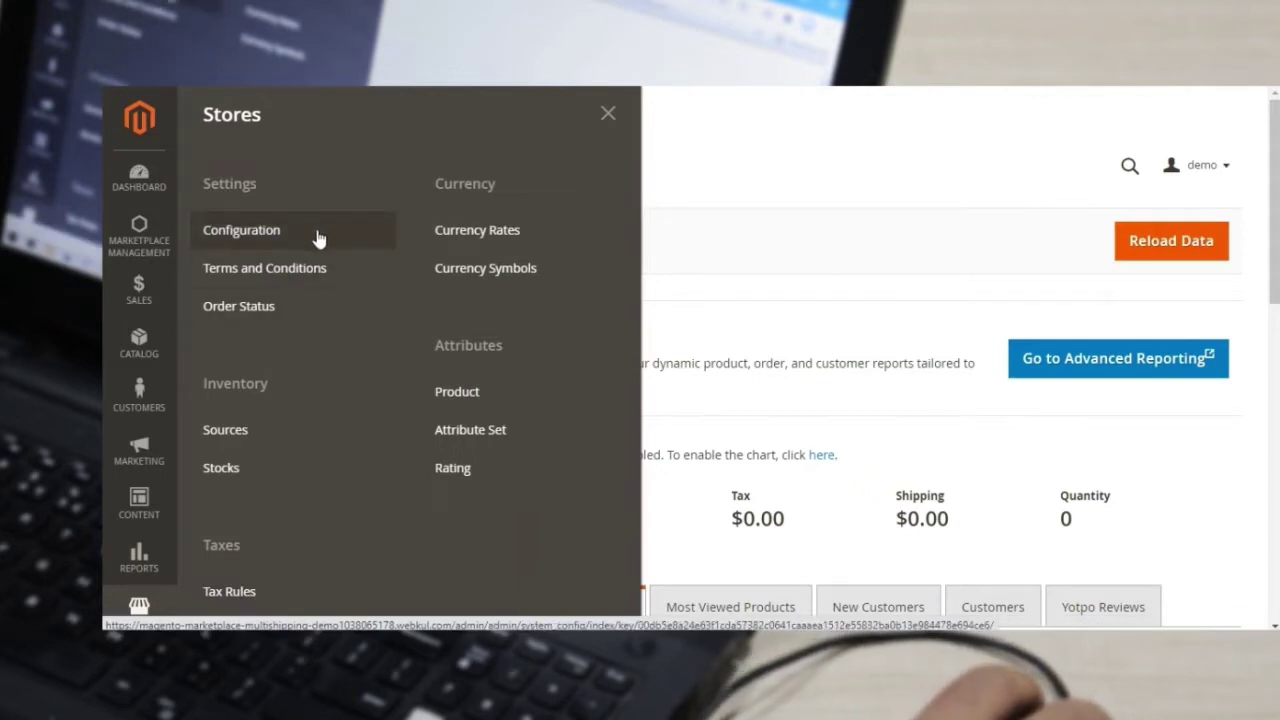
left_click(585, 247)
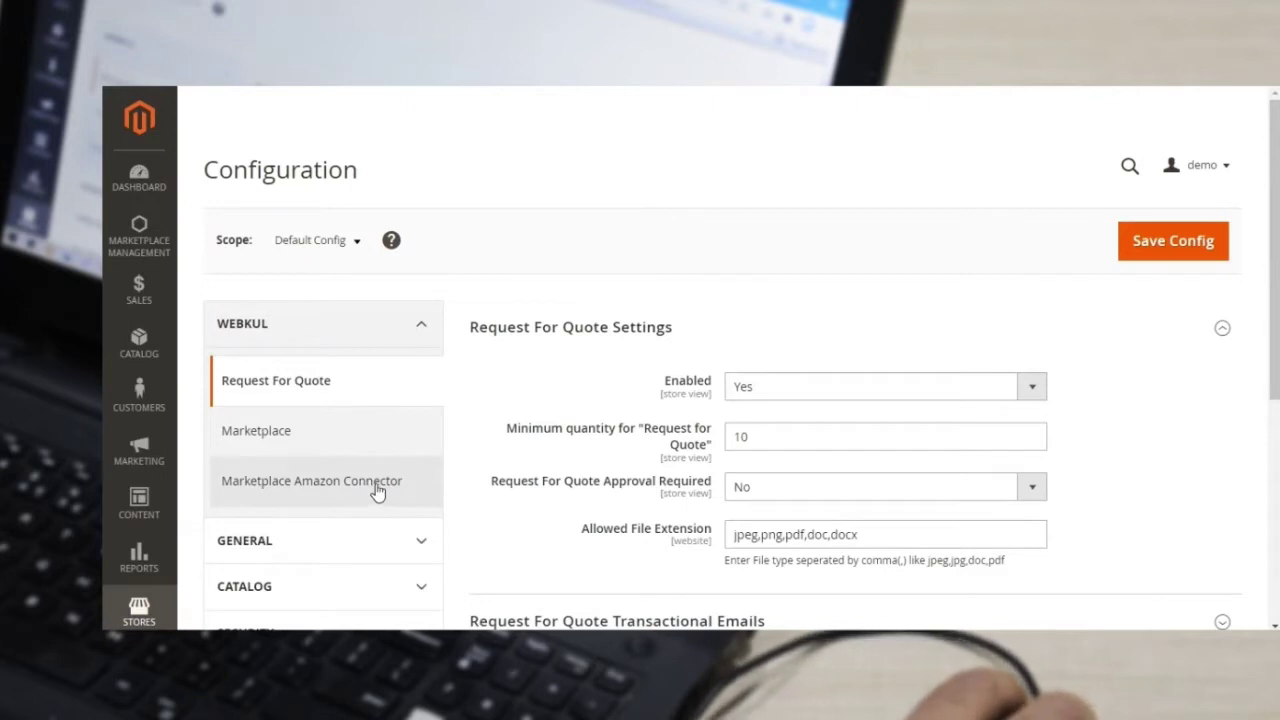
scroll(377, 490, "down", 1)
left_click(286, 405)
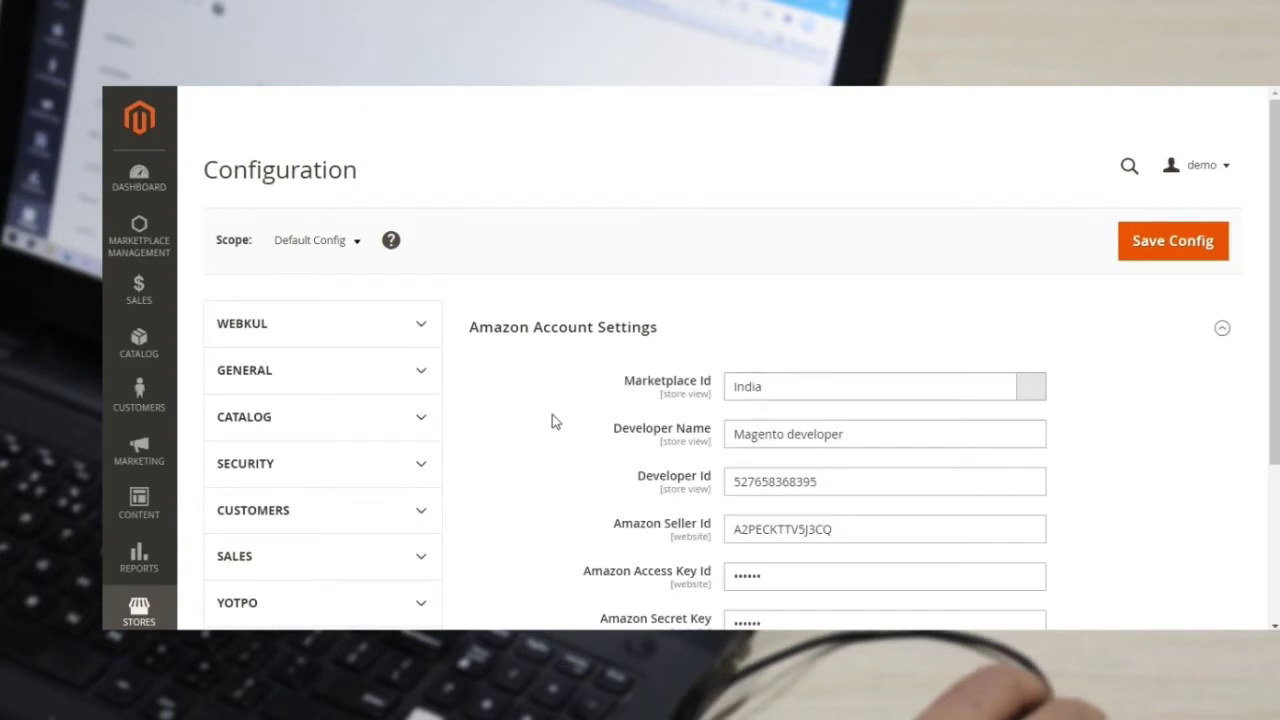
Step: Check which countries are available as Marketplace Id in the Amazon Account Settings, keeping India selected
scroll(740, 375, "down", 2)
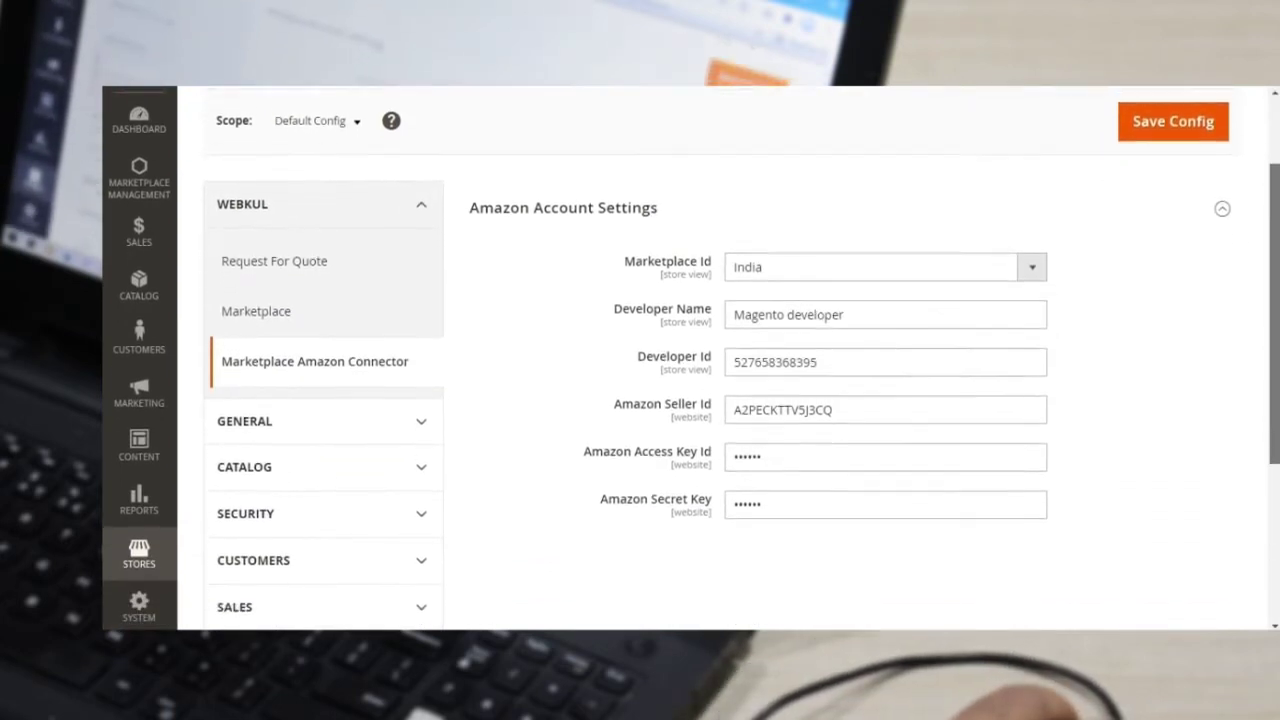
scroll(740, 375, "up", 2)
scroll(740, 375, "down", 2)
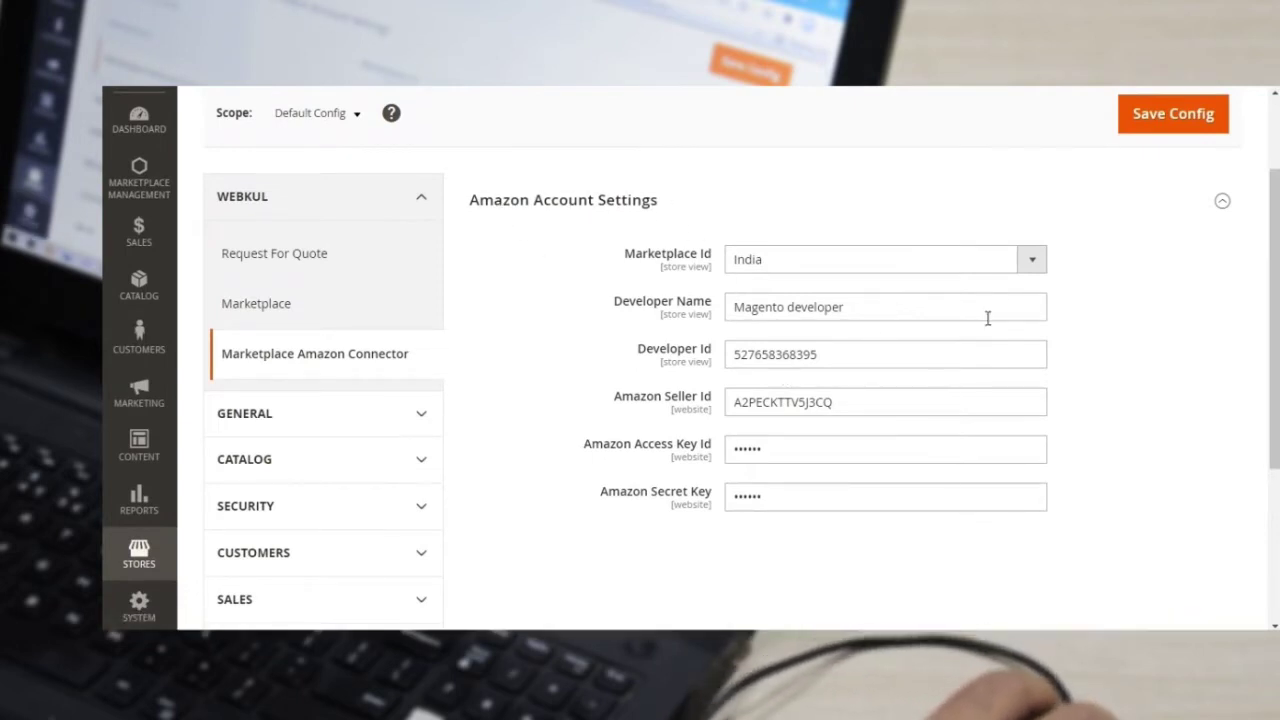
left_click(1037, 272)
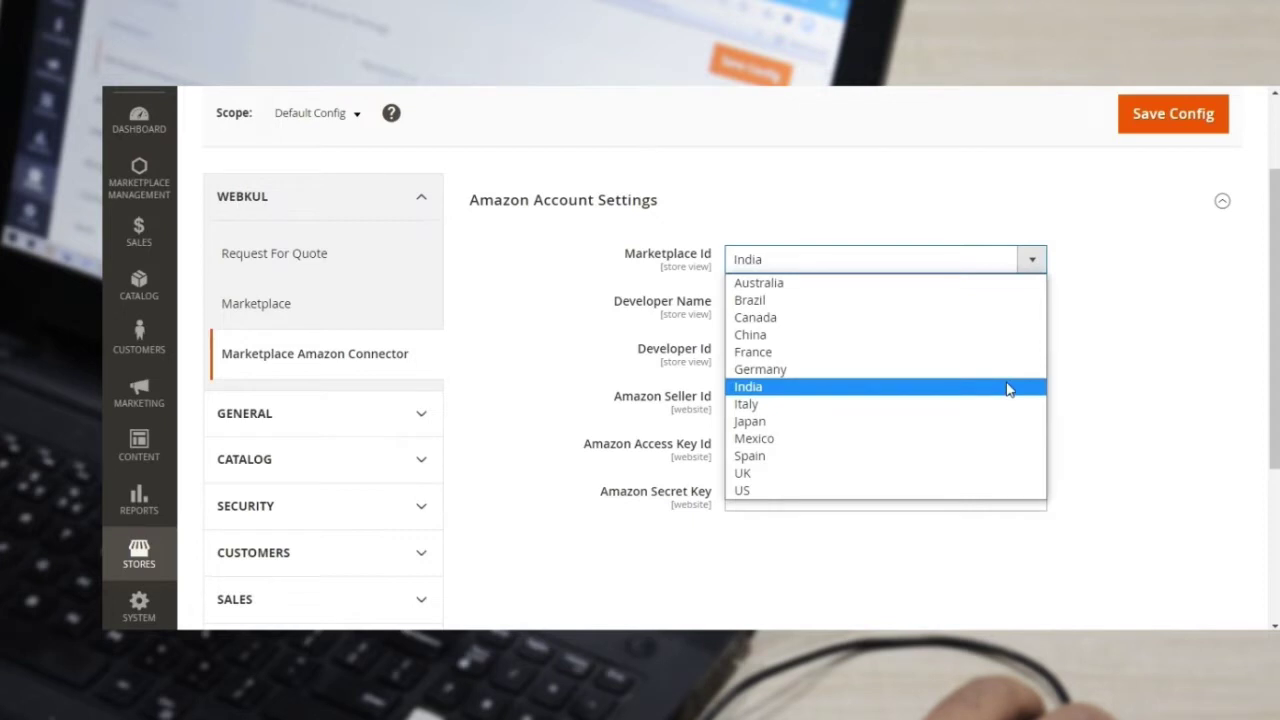
left_click(1124, 259)
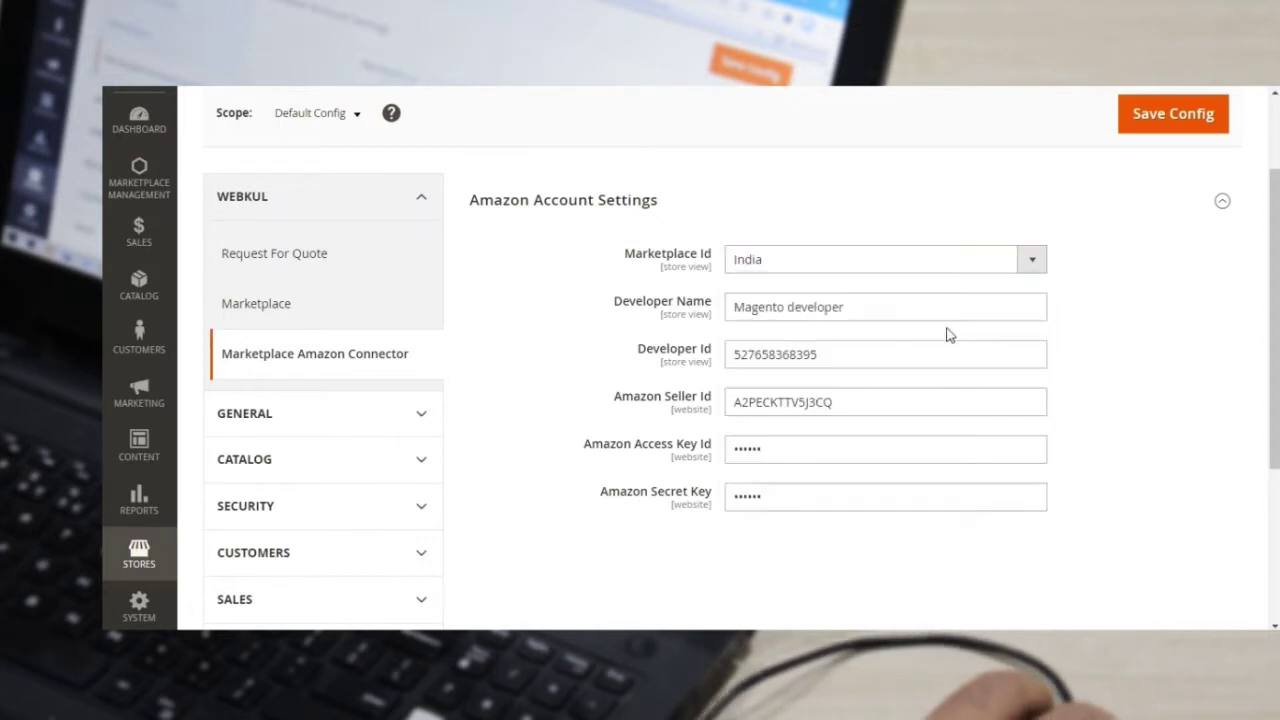
Step: Review the developer name, developer ID, Amazon seller ID, access key ID and secret key fields
left_click(889, 307)
left_click_drag(889, 307, 687, 313)
left_click_drag(833, 356, 690, 364)
left_click_drag(840, 402, 716, 412)
left_click_drag(632, 449, 712, 449)
left_click_drag(652, 491, 712, 495)
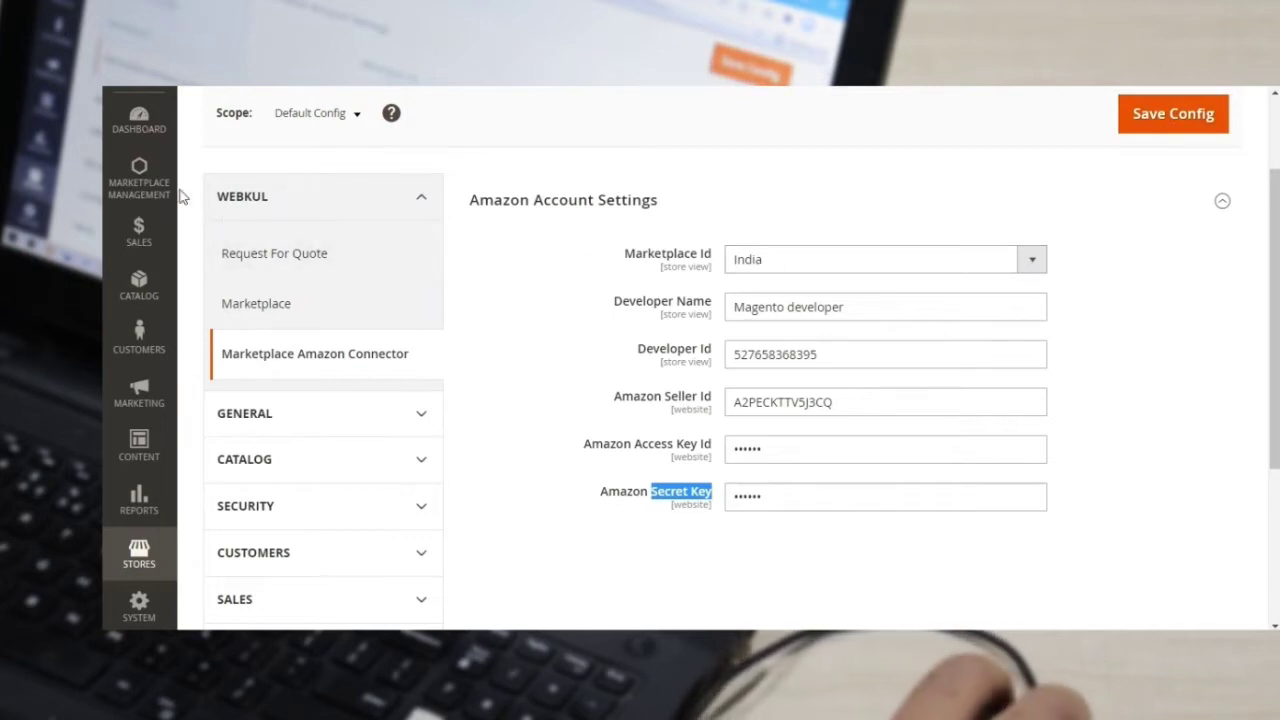
Step: Open the Amazon seller account list through Manage Amazon Account in Marketplace Management
scroll(175, 210, "up", 2)
left_click(140, 248)
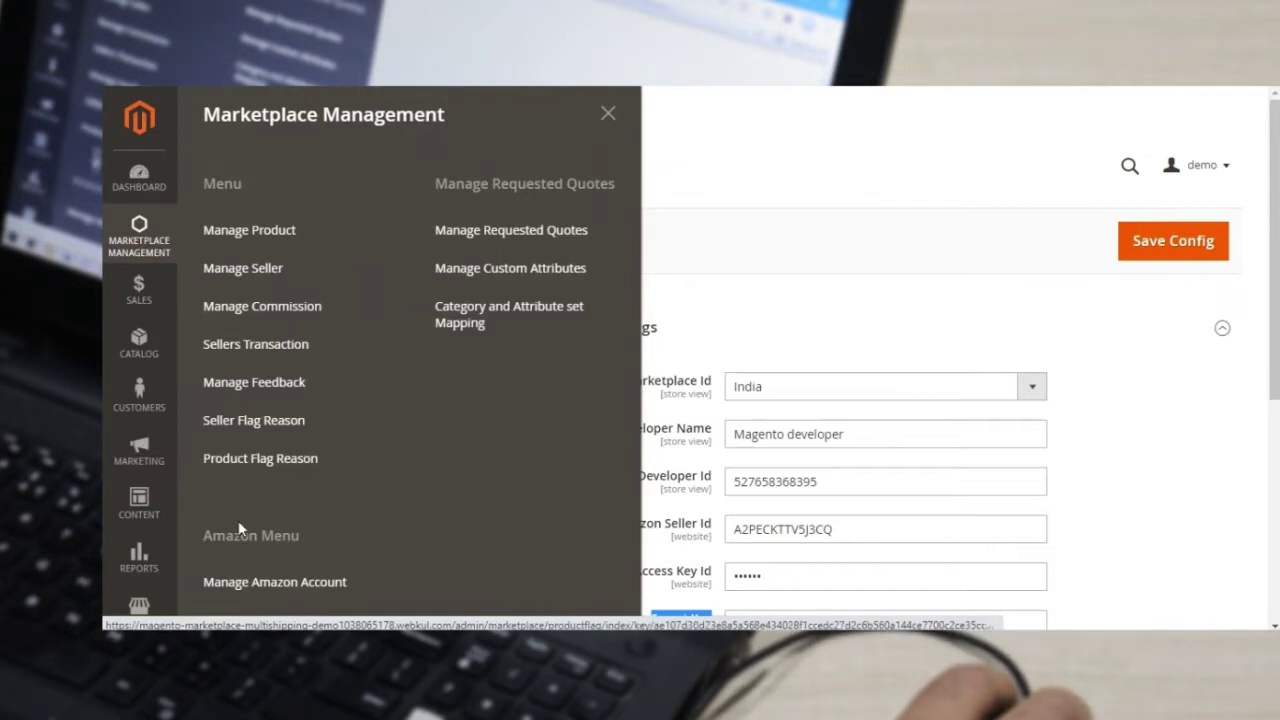
left_click_drag(213, 536, 343, 543)
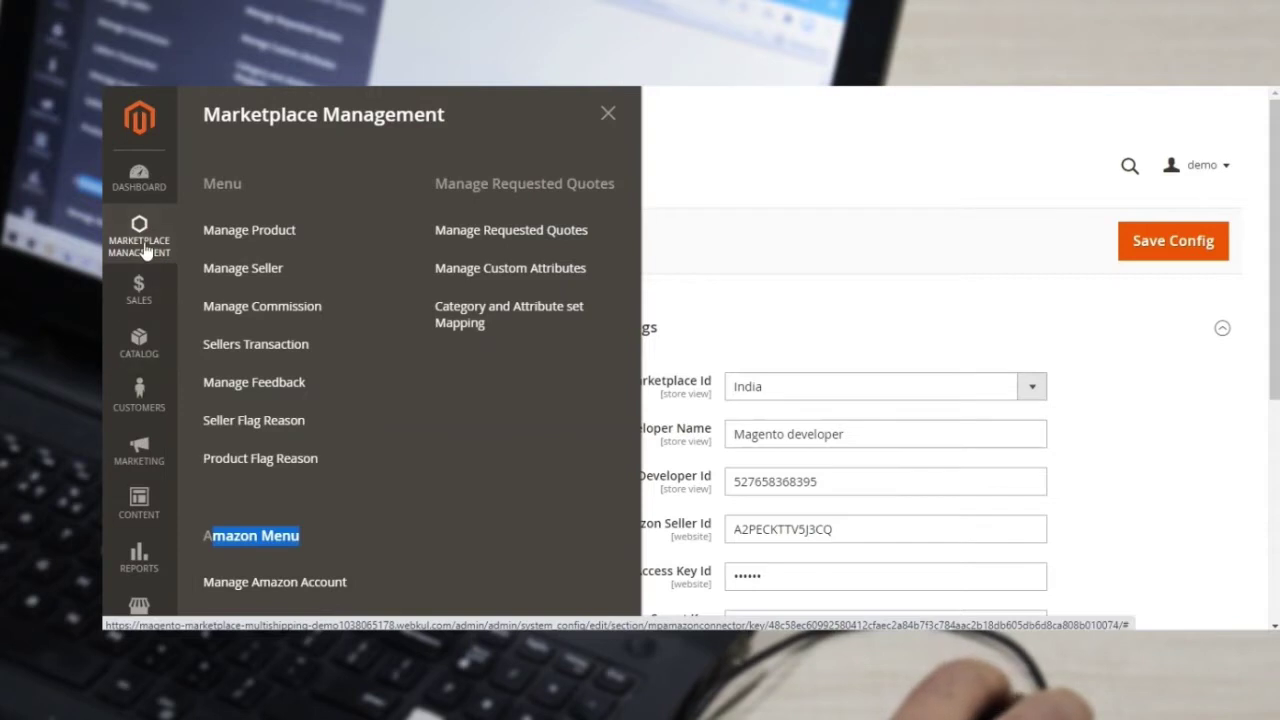
right_click(289, 586)
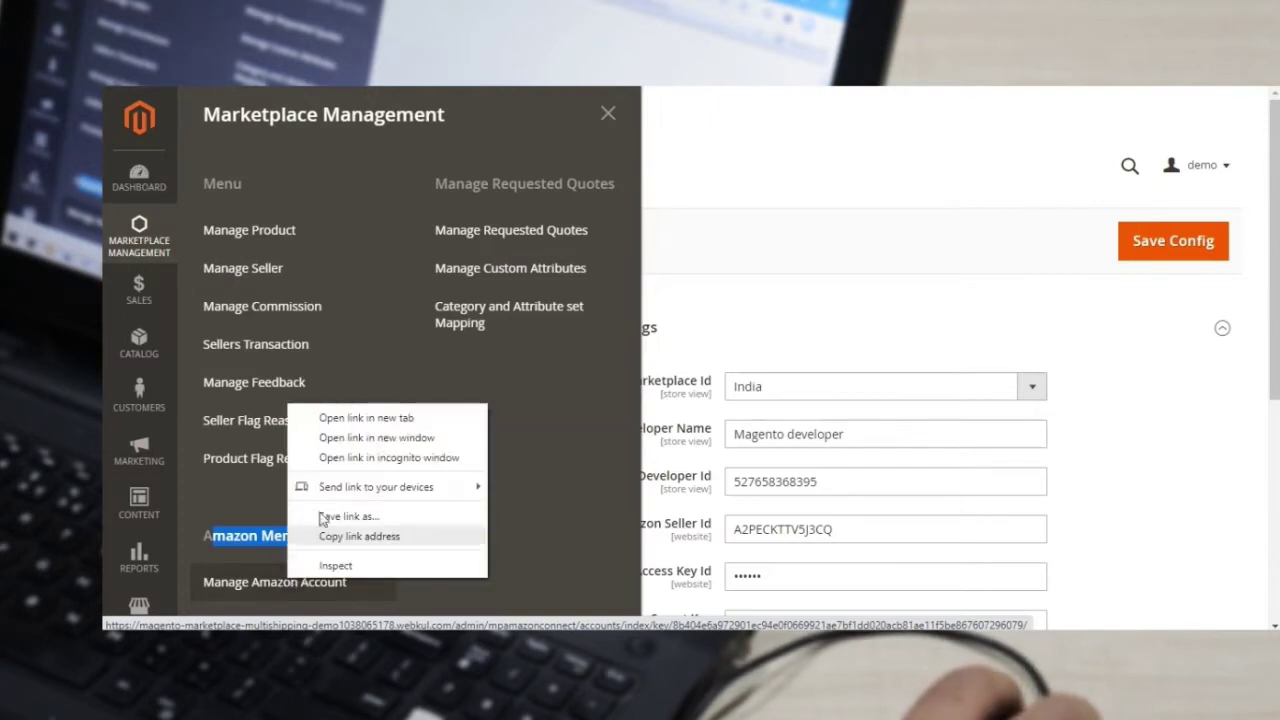
left_click(374, 417)
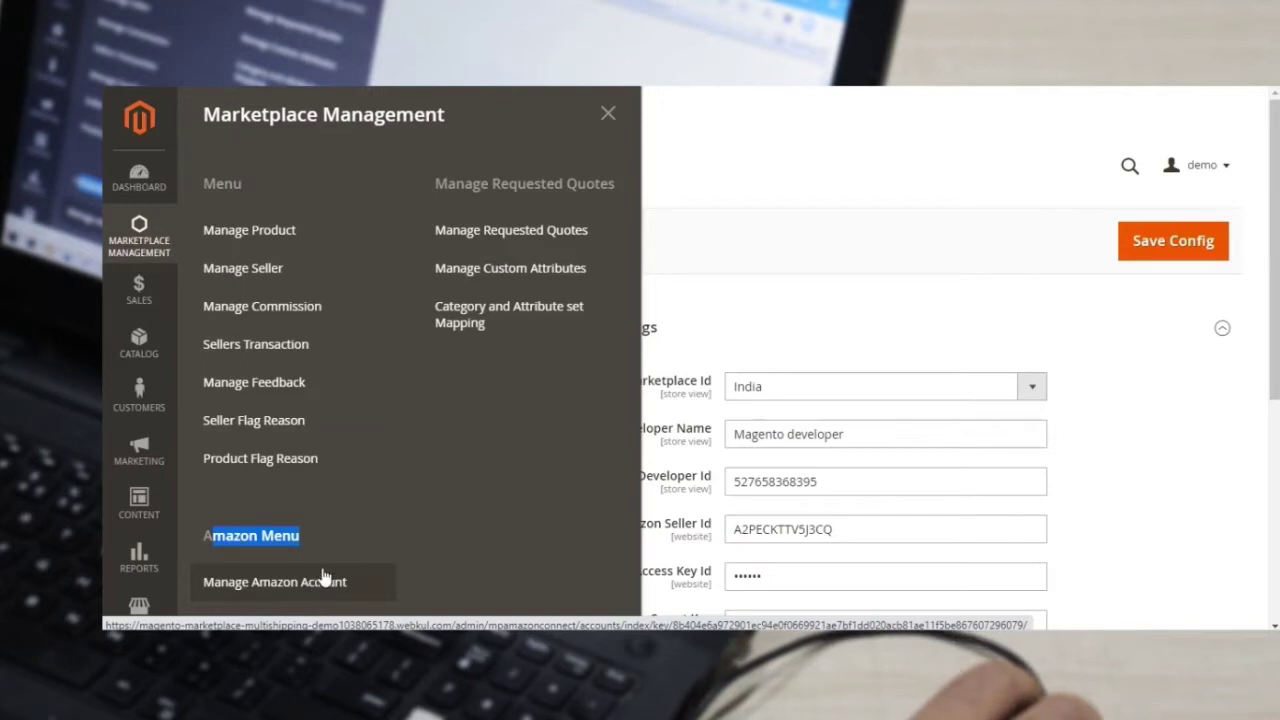
left_click(323, 578)
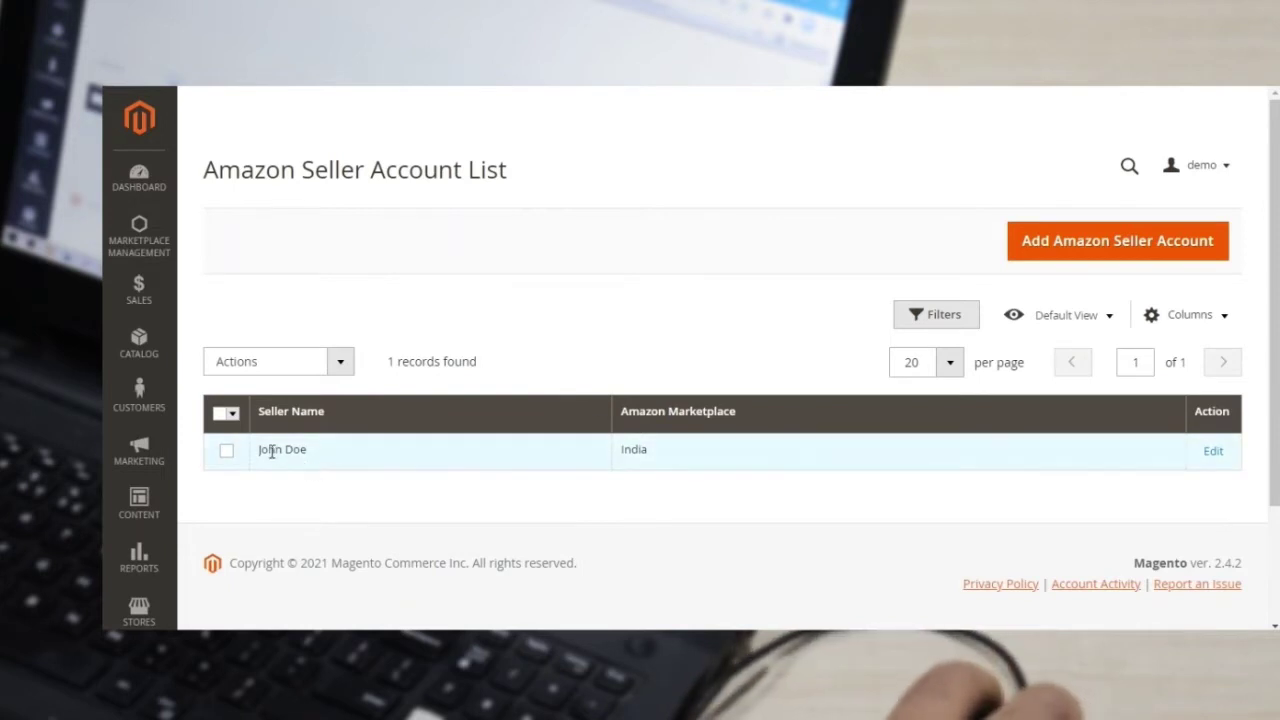
left_click(345, 487)
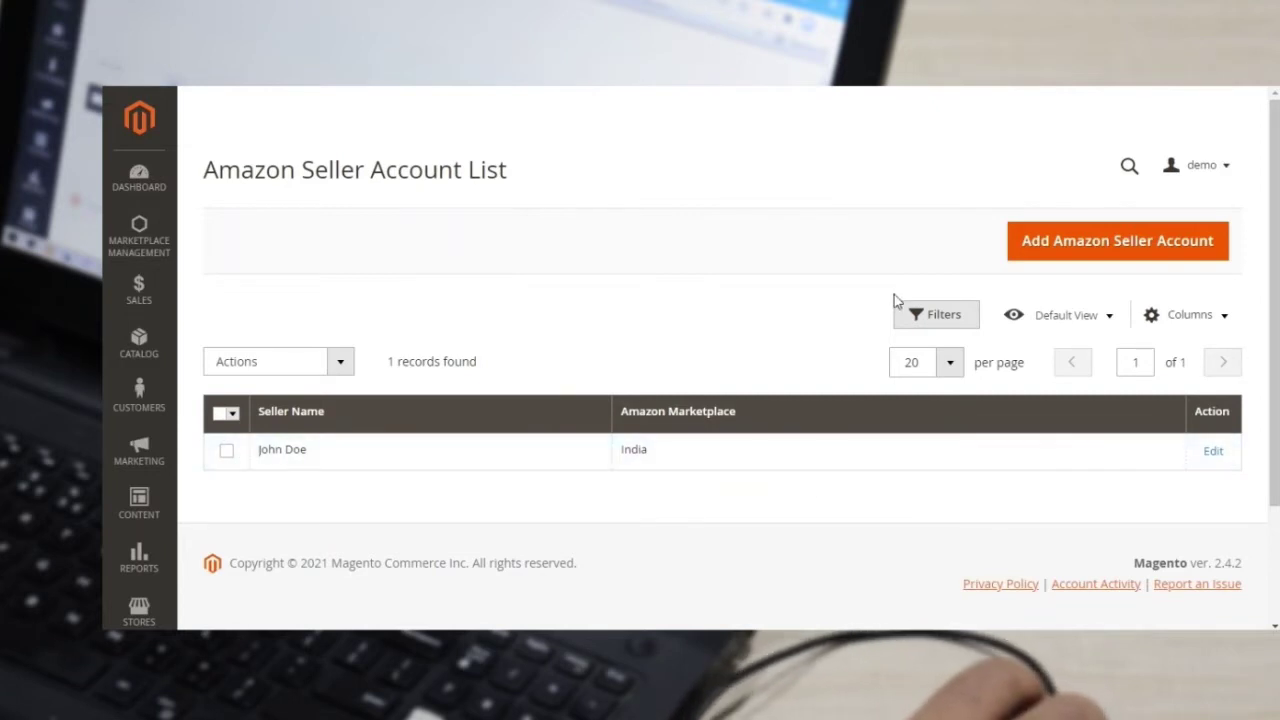
Step: Start adding a new Amazon seller account with Admin as the seller
left_click(1100, 252)
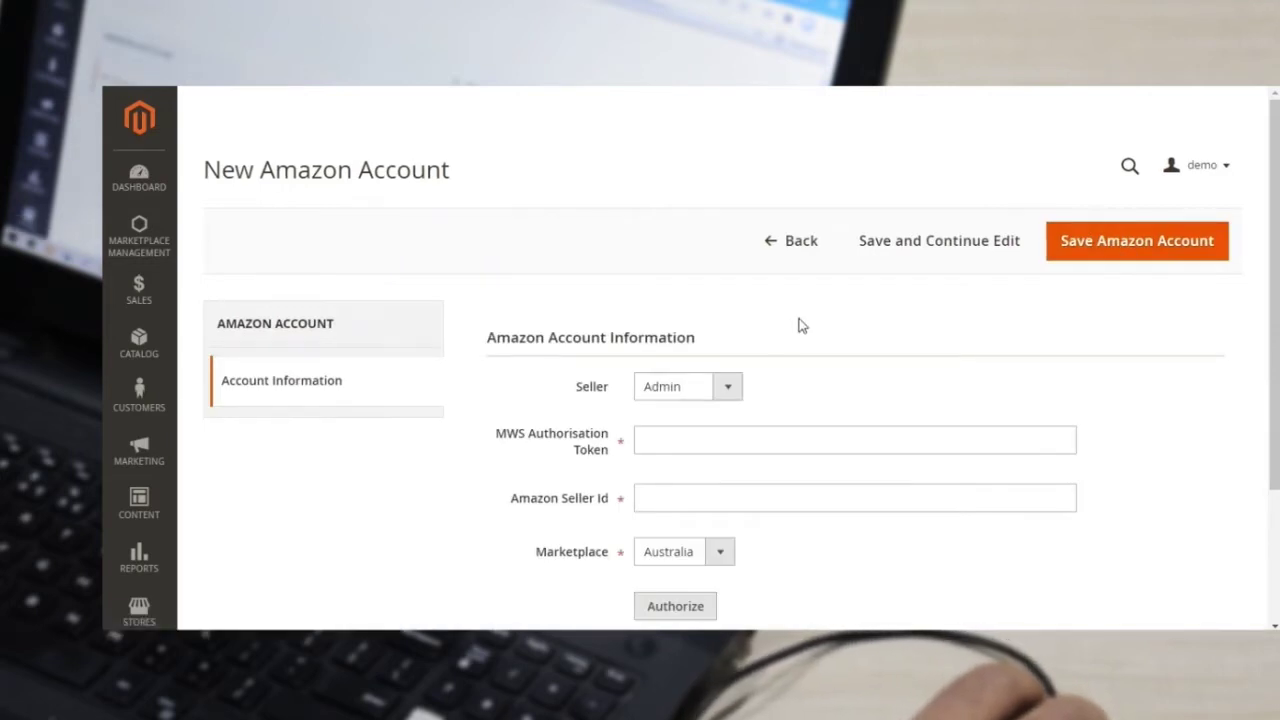
scroll(820, 326, "down", 2)
scroll(820, 326, "up", 1)
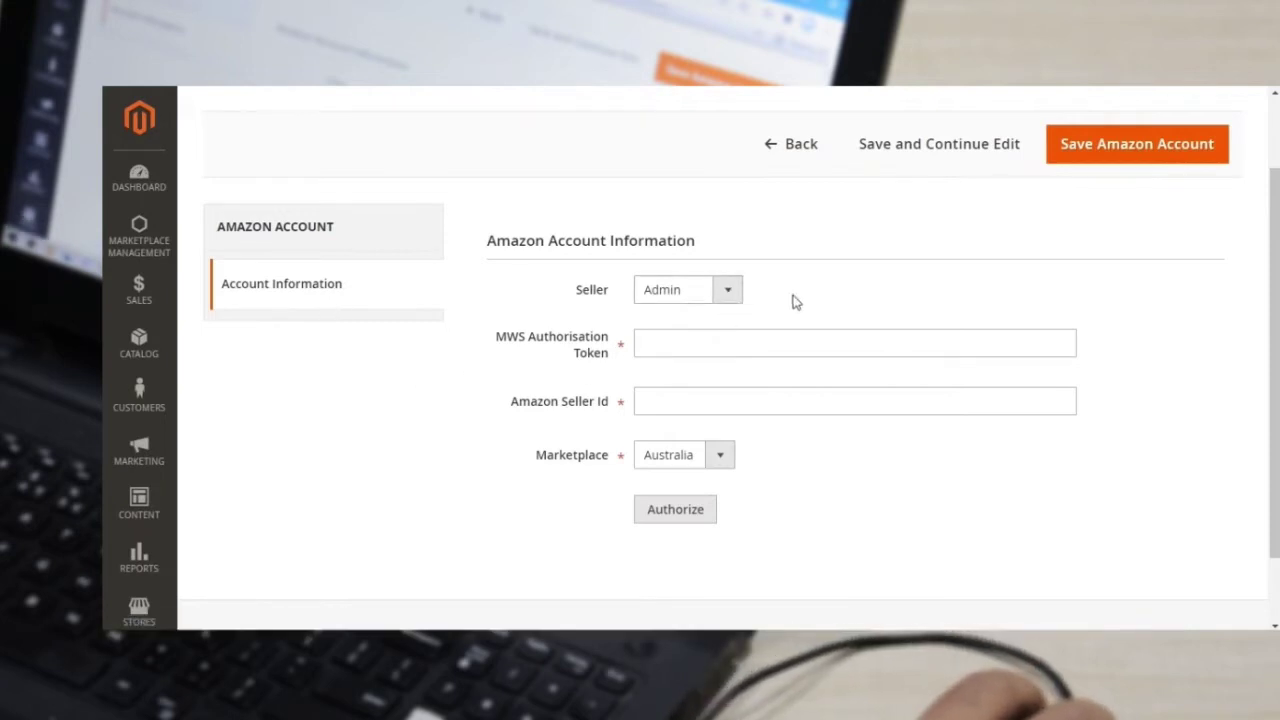
left_click(733, 297)
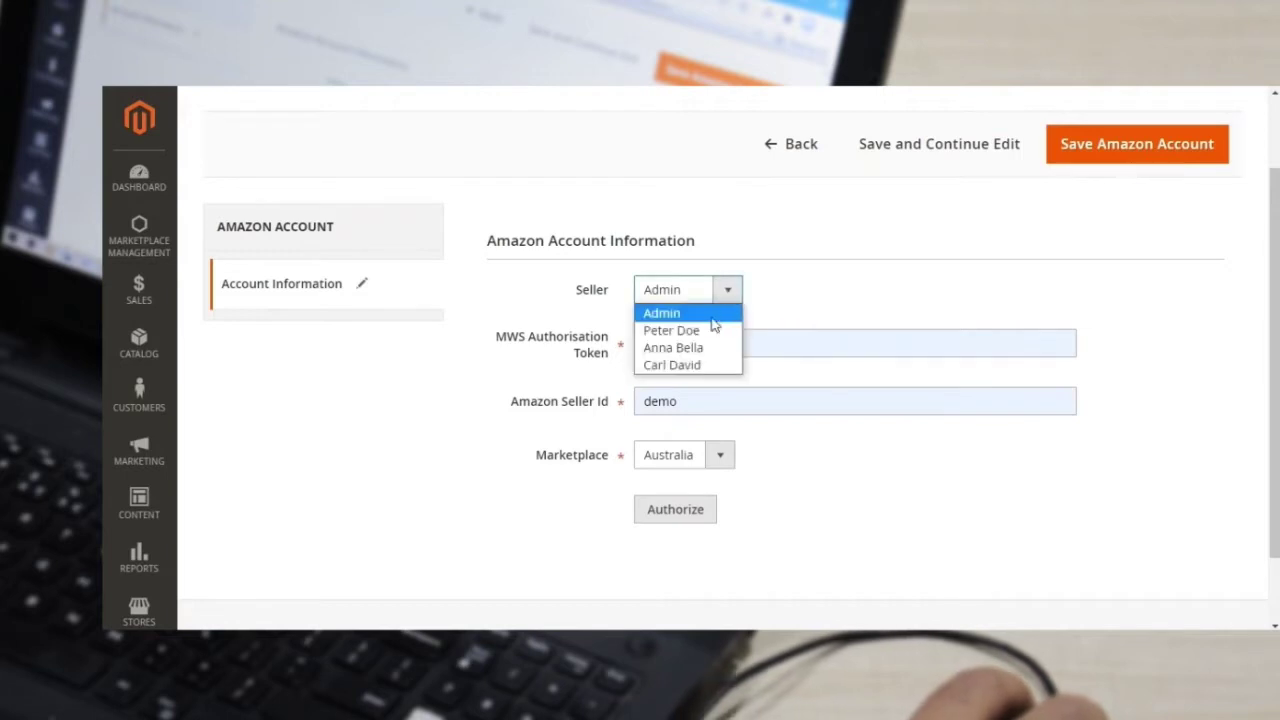
left_click(696, 315)
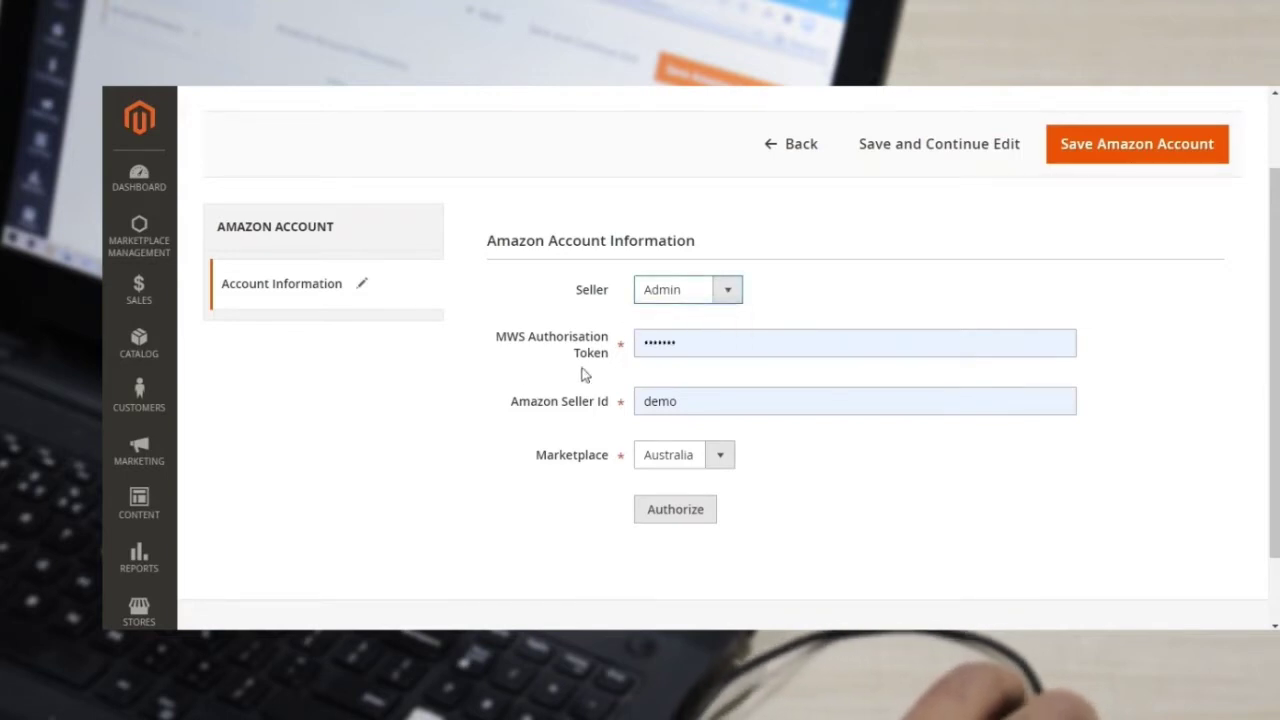
Step: Examine the MWS Authorisation Token, Amazon Seller Id and Marketplace fields of the new account form
left_click_drag(500, 343, 607, 343)
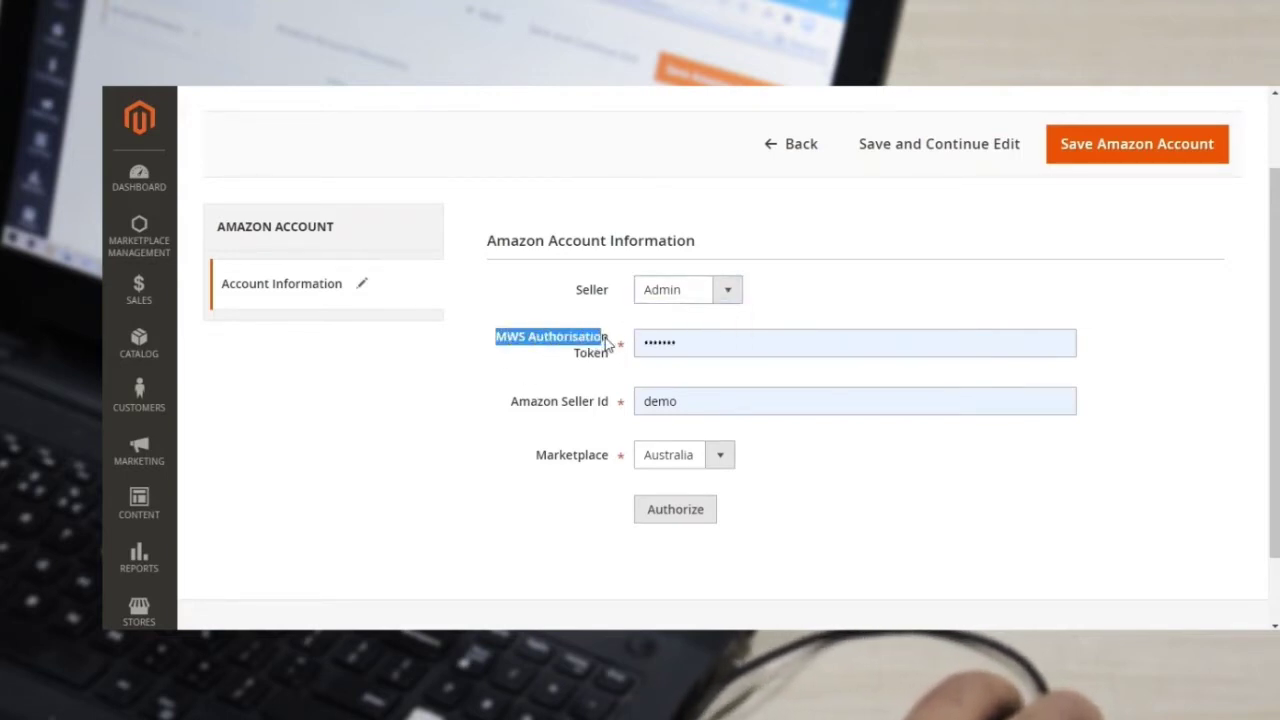
left_click_drag(610, 343, 609, 360)
left_click_drag(511, 401, 612, 407)
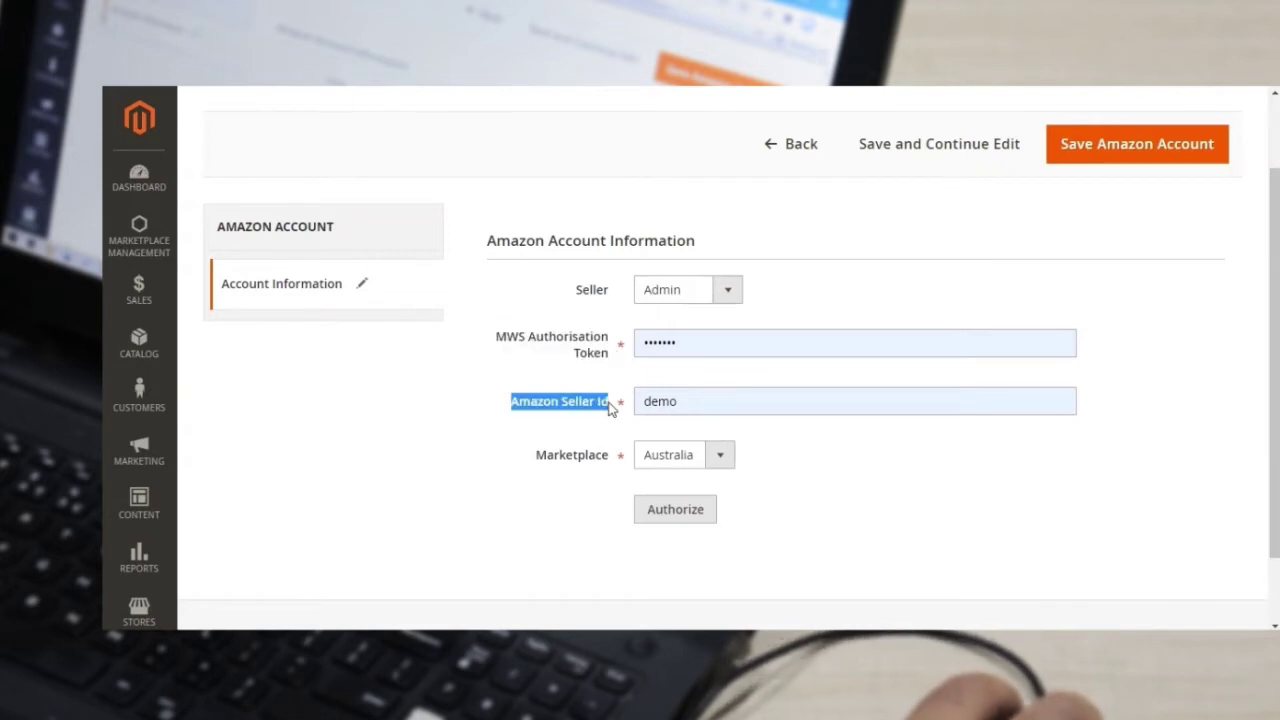
left_click_drag(536, 456, 660, 476)
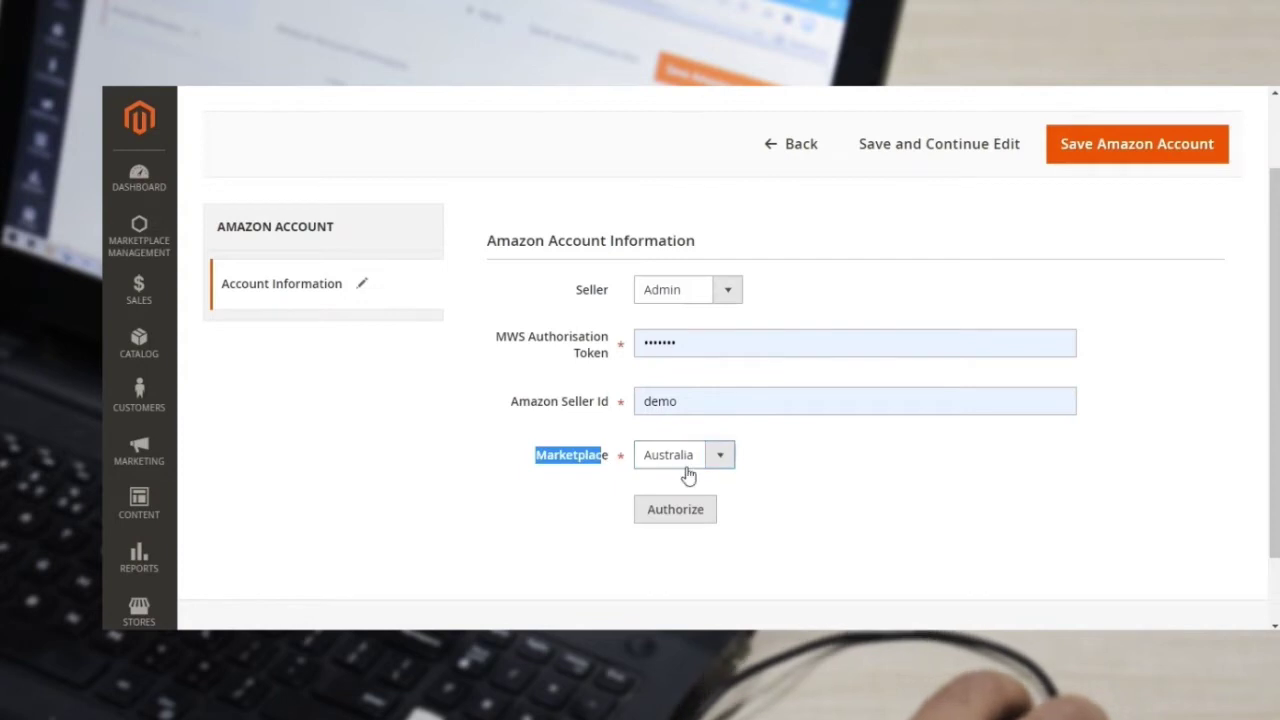
left_click(720, 458)
left_click(809, 521)
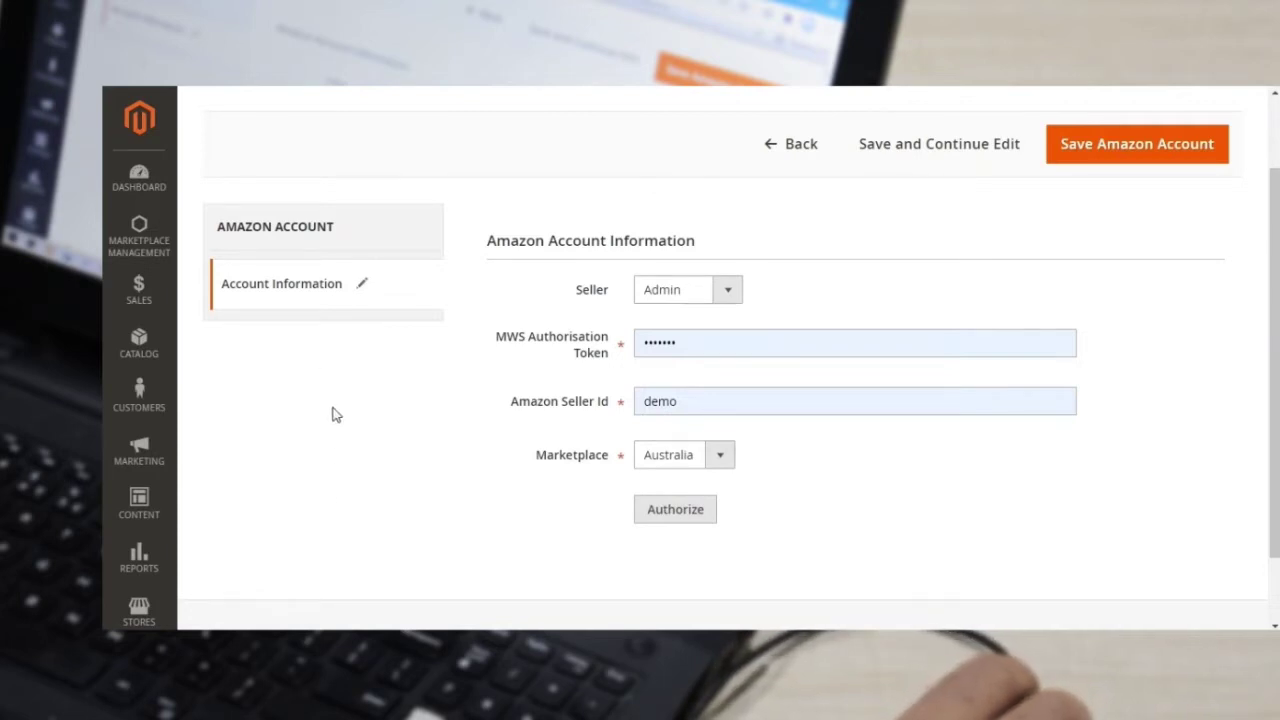
Step: Assign the new Amazon account to the first individual seller listed after Admin
left_click(729, 295)
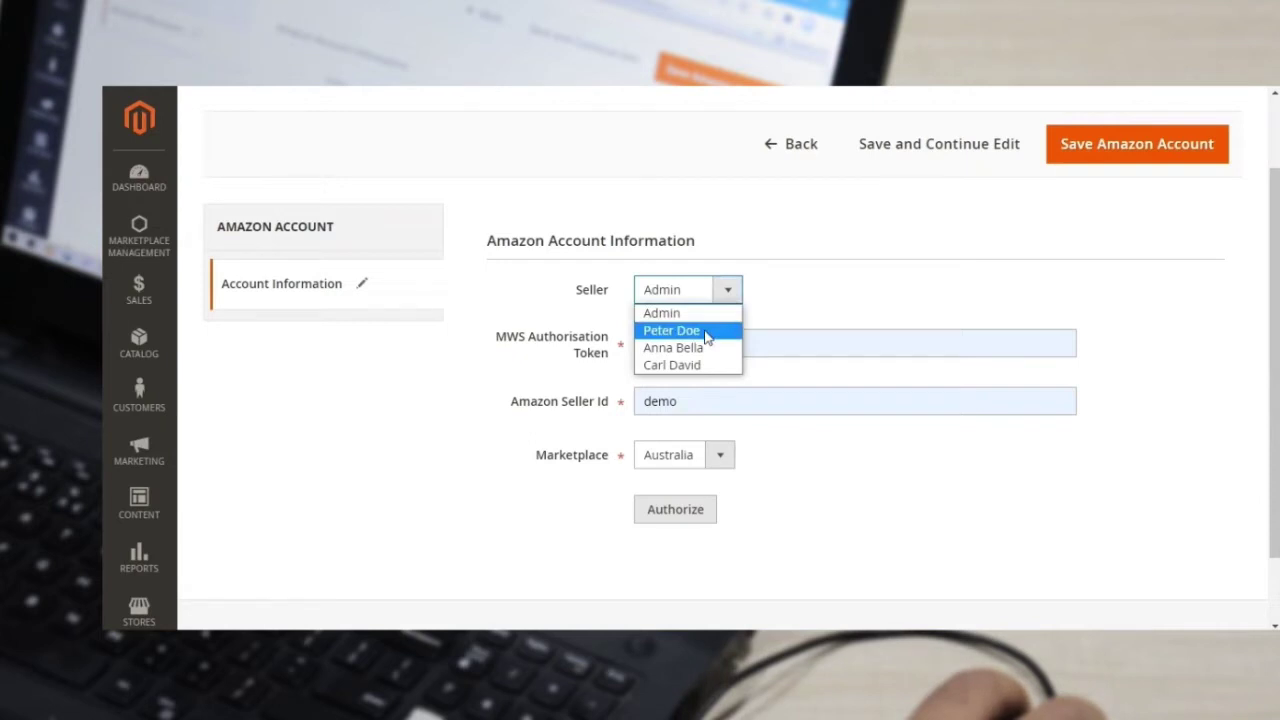
left_click(706, 333)
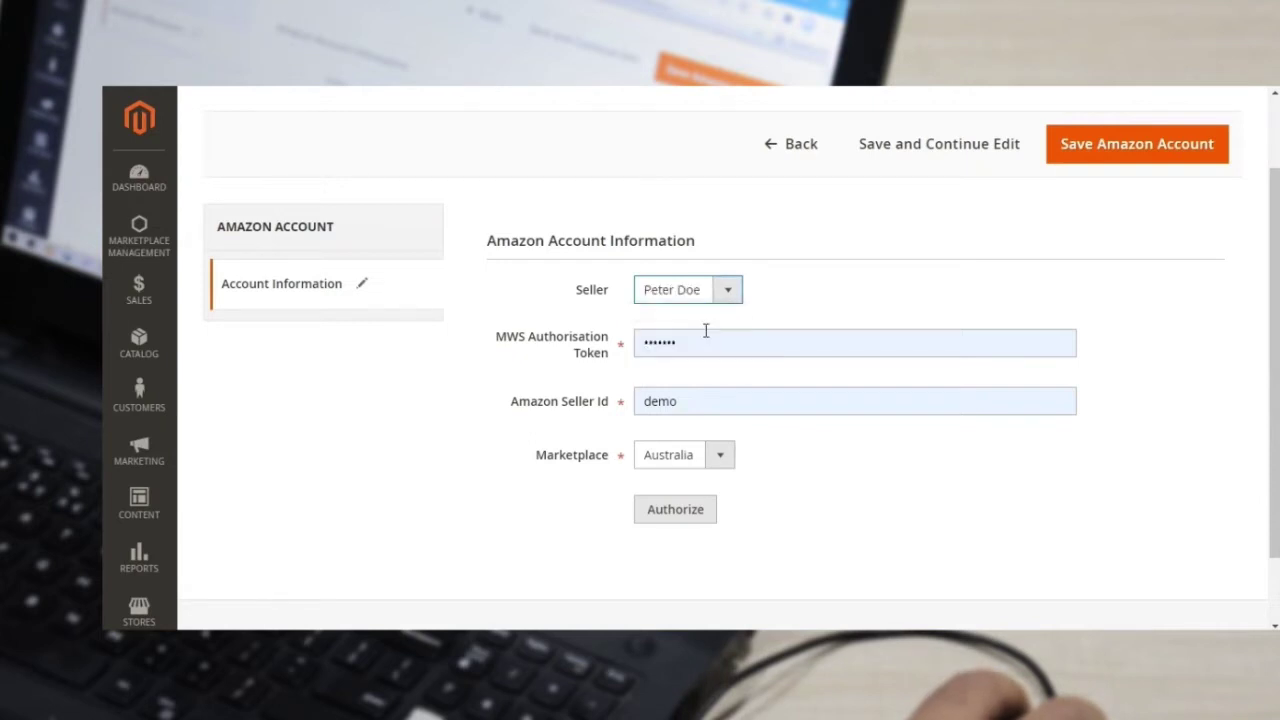
left_click_drag(505, 345, 603, 405)
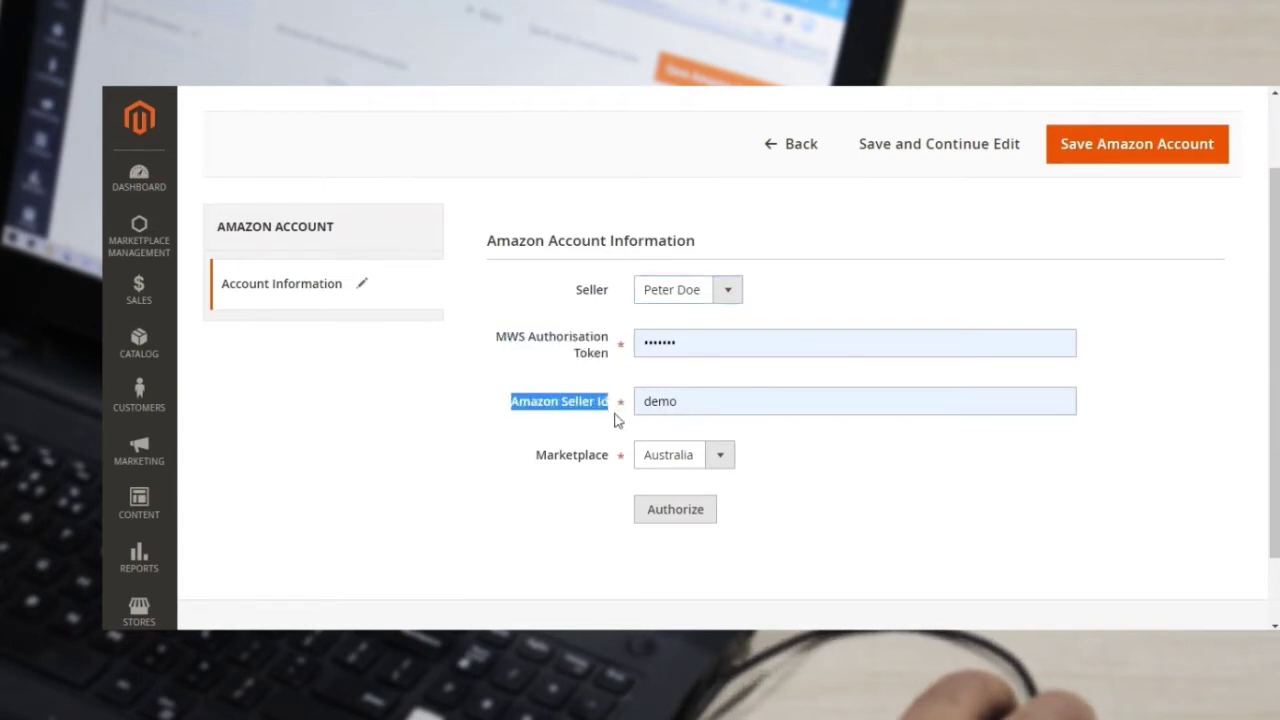
Step: Open the existing India marketplace account from the Amazon seller account list for editing and review its account information
left_click_drag(548, 458, 618, 470)
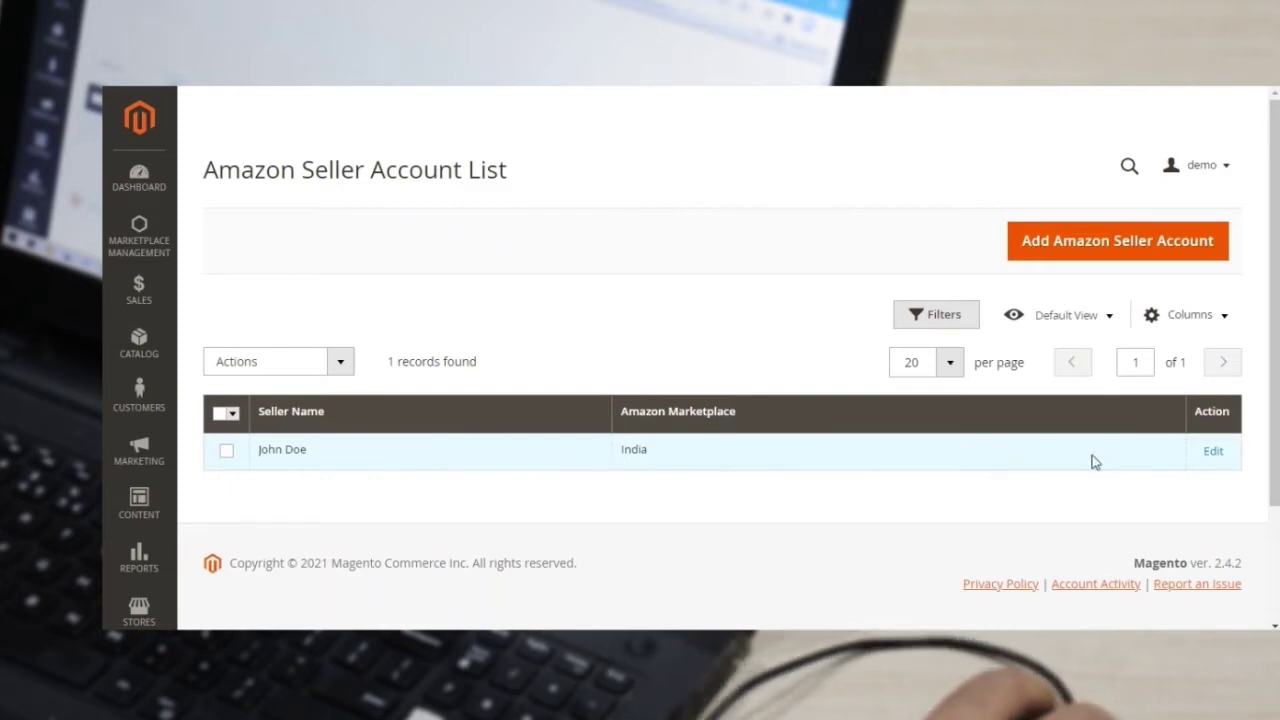
left_click(1211, 456)
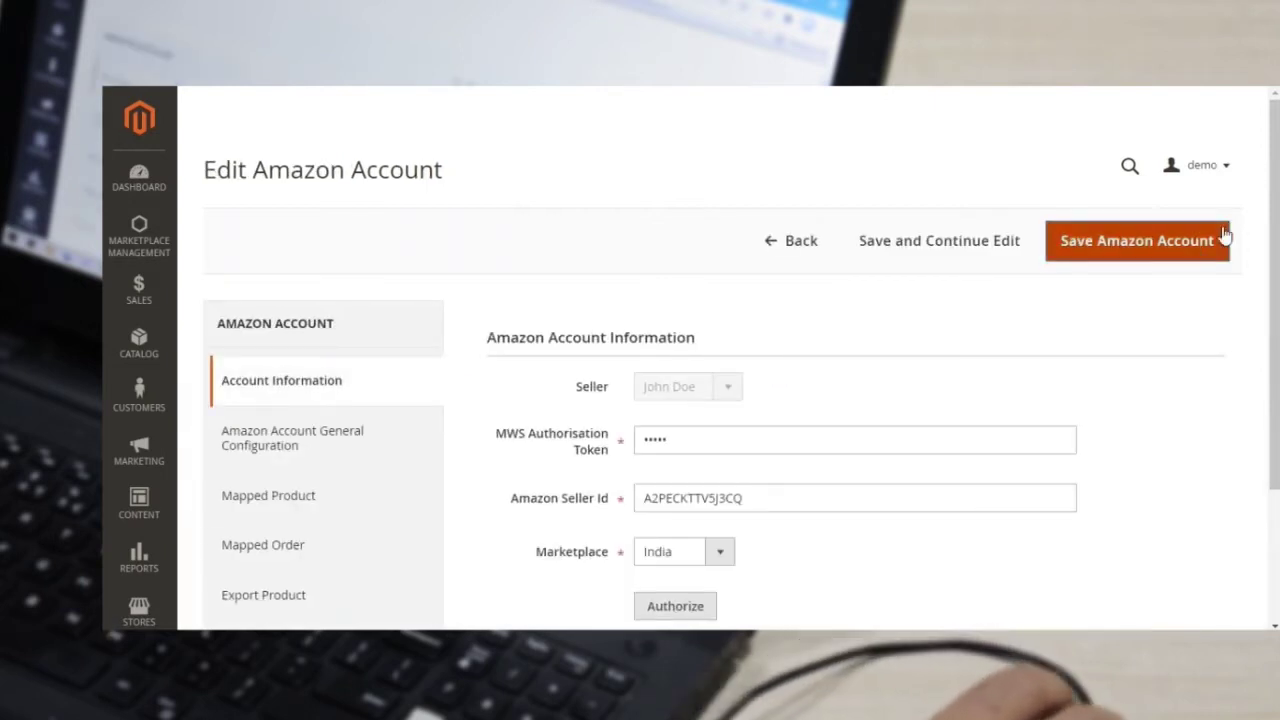
scroll(1224, 234, "down", 2)
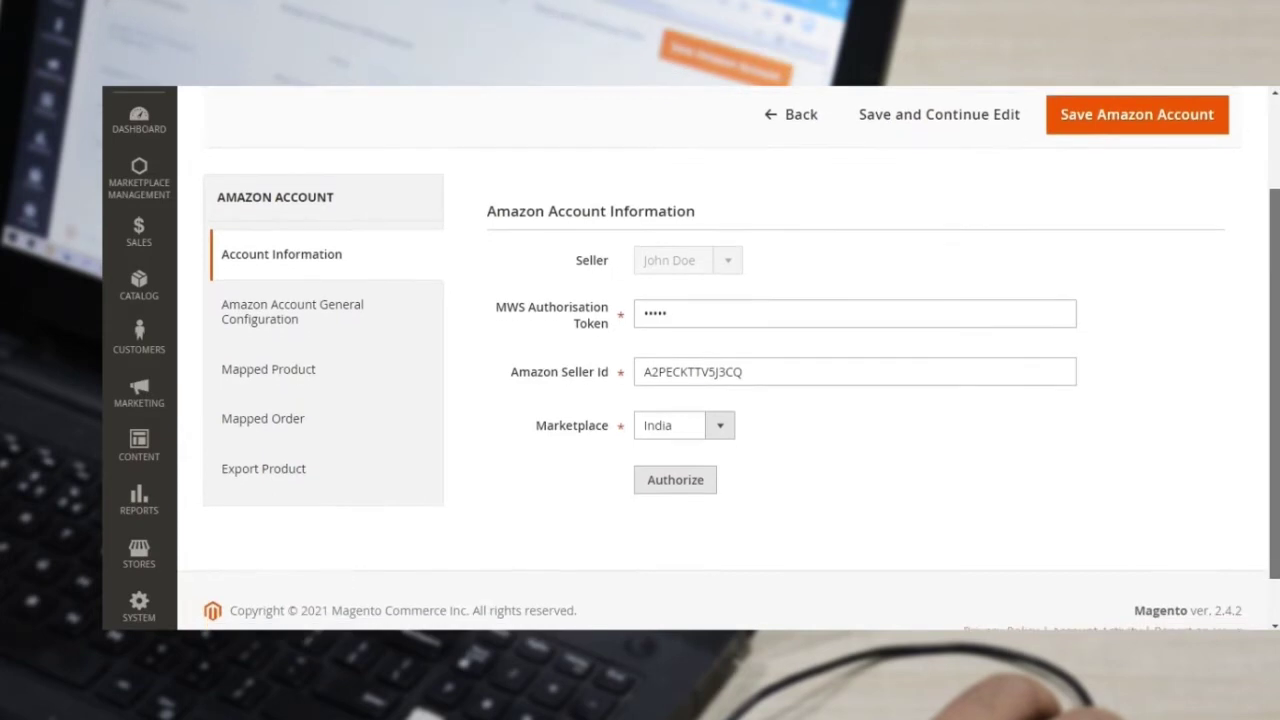
scroll(1120, 320, "up", 2)
scroll(1123, 320, "down", 1)
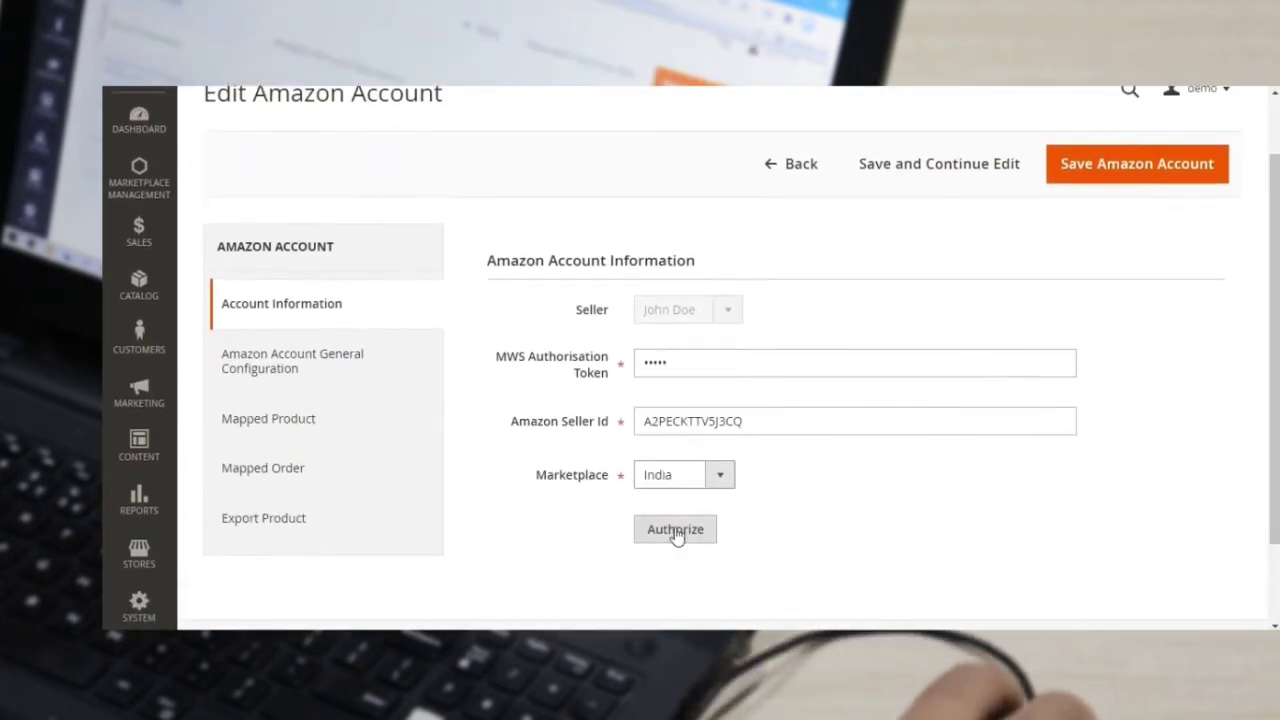
Step: Look through the account's General Configuration, Mapped Product, Mapped Order and Export Product sections
left_click(295, 369)
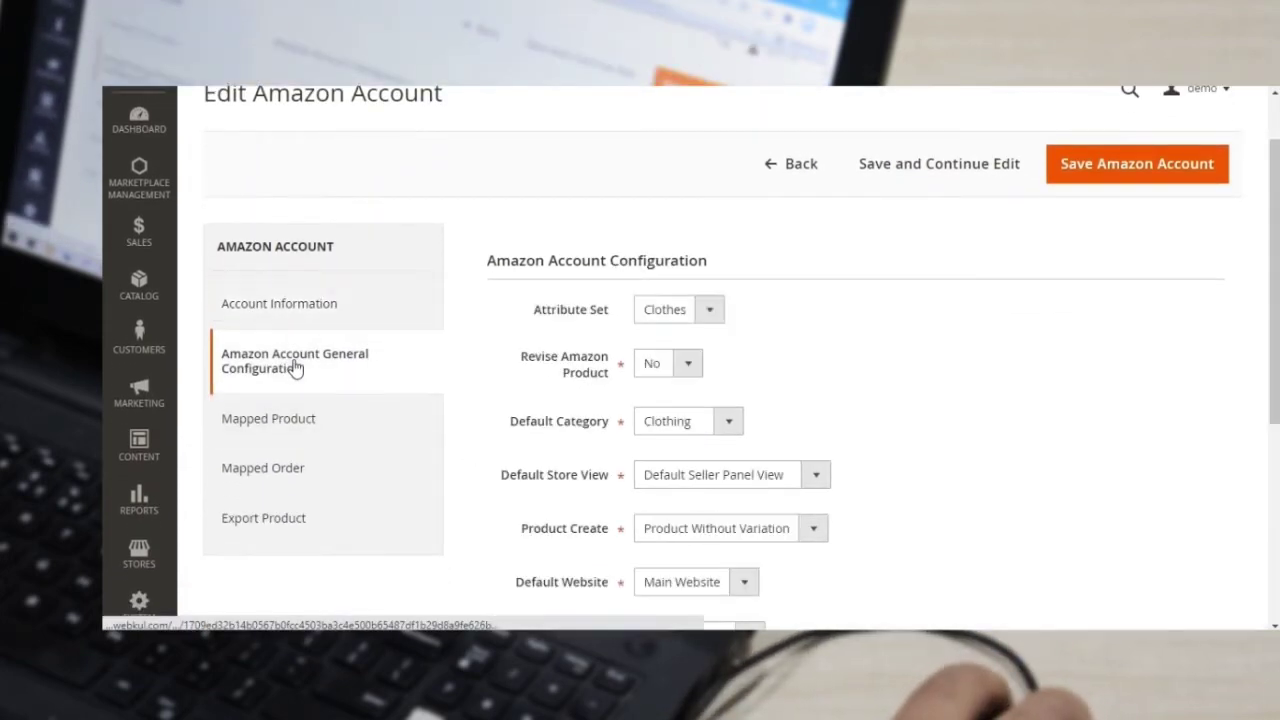
left_click(292, 423)
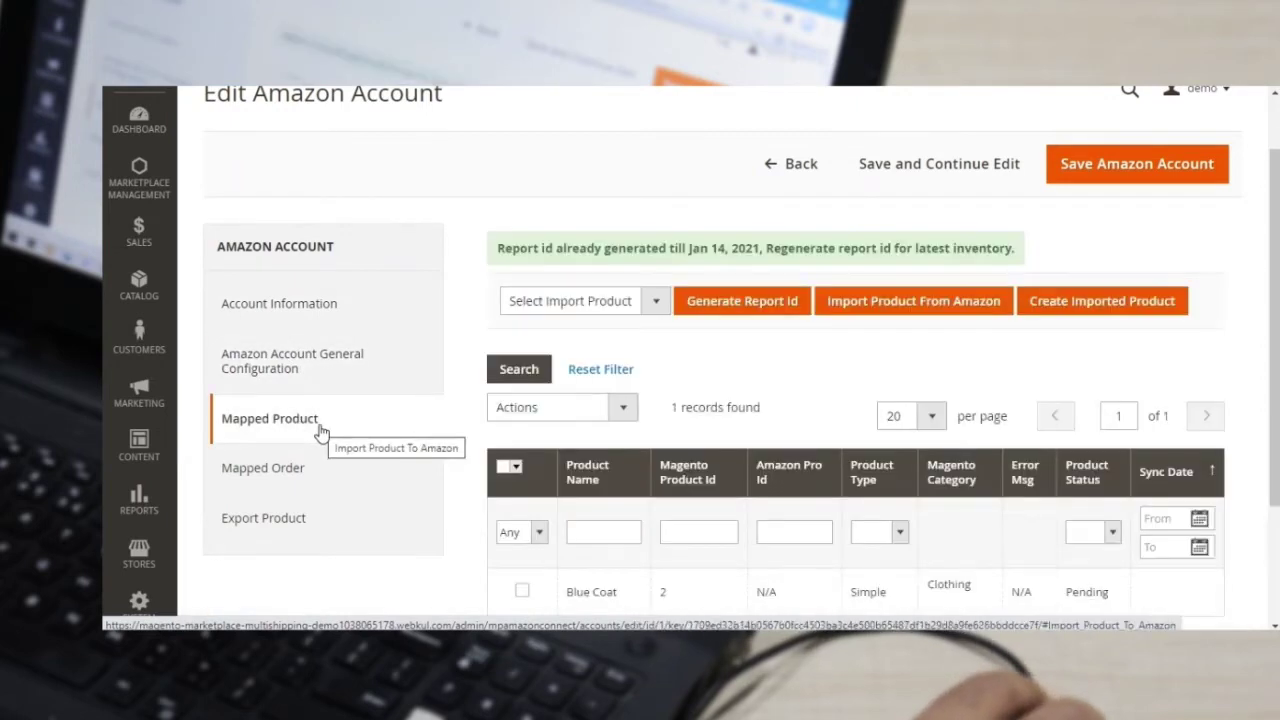
left_click(285, 479)
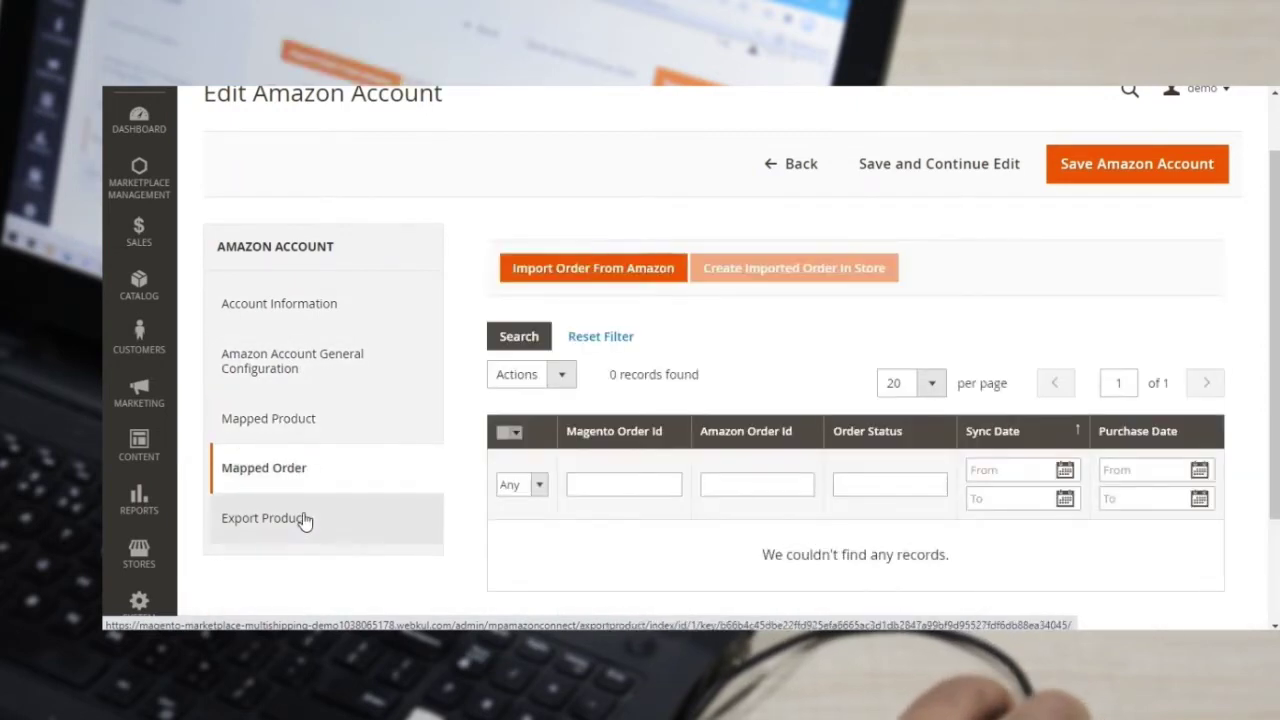
left_click(304, 520)
scroll(425, 502, "down", 3)
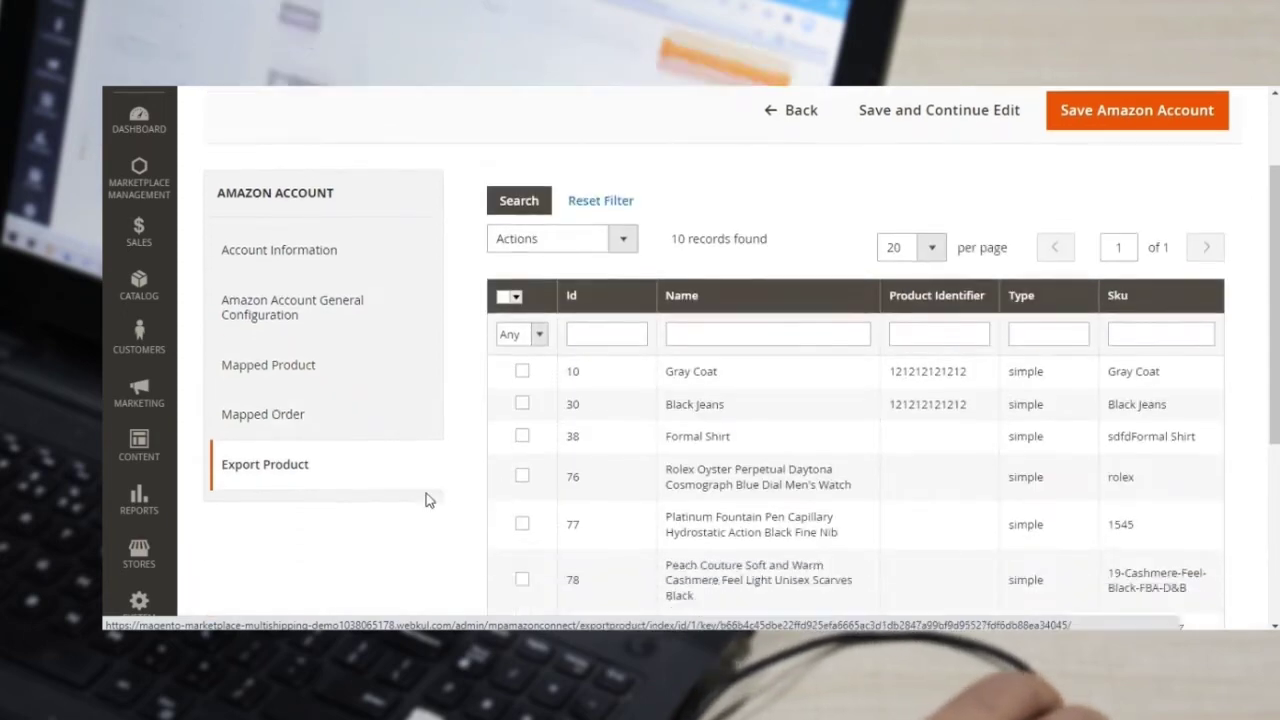
scroll(425, 500, "up", 3)
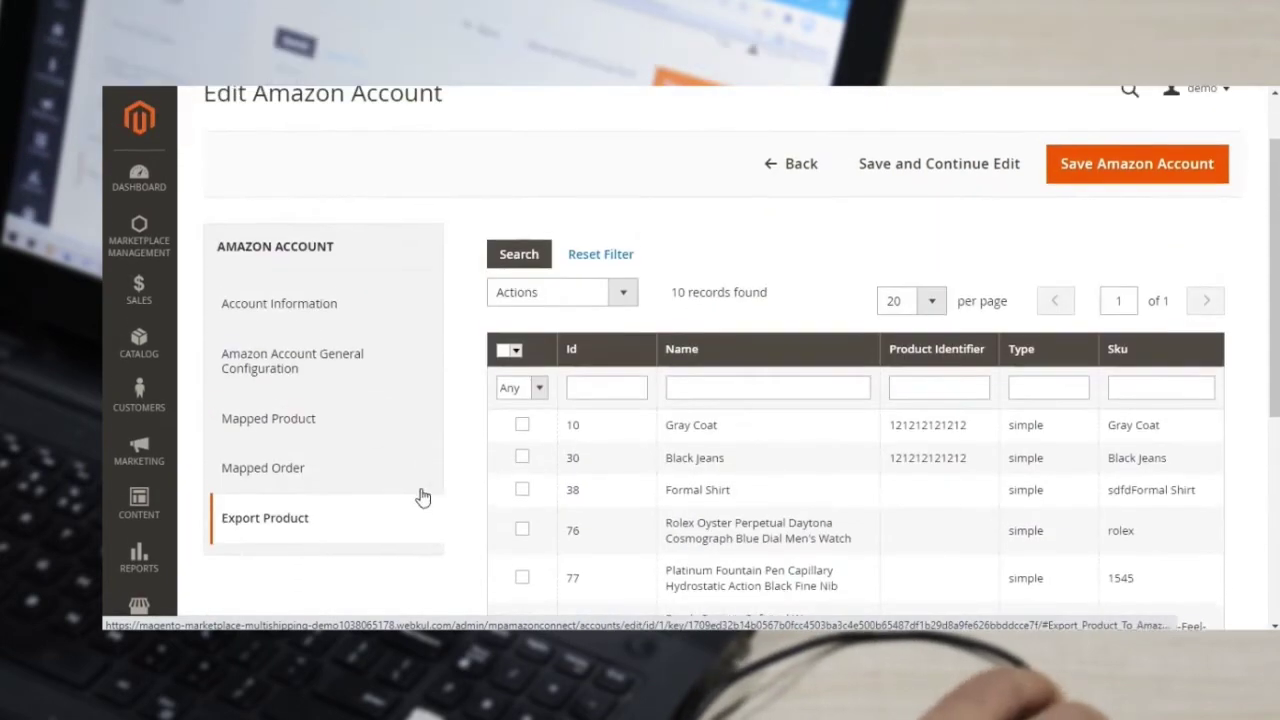
Step: In the Amazon account general configuration, set Attribute Set to Default and Revise Amazon Product to Yes
left_click(321, 364)
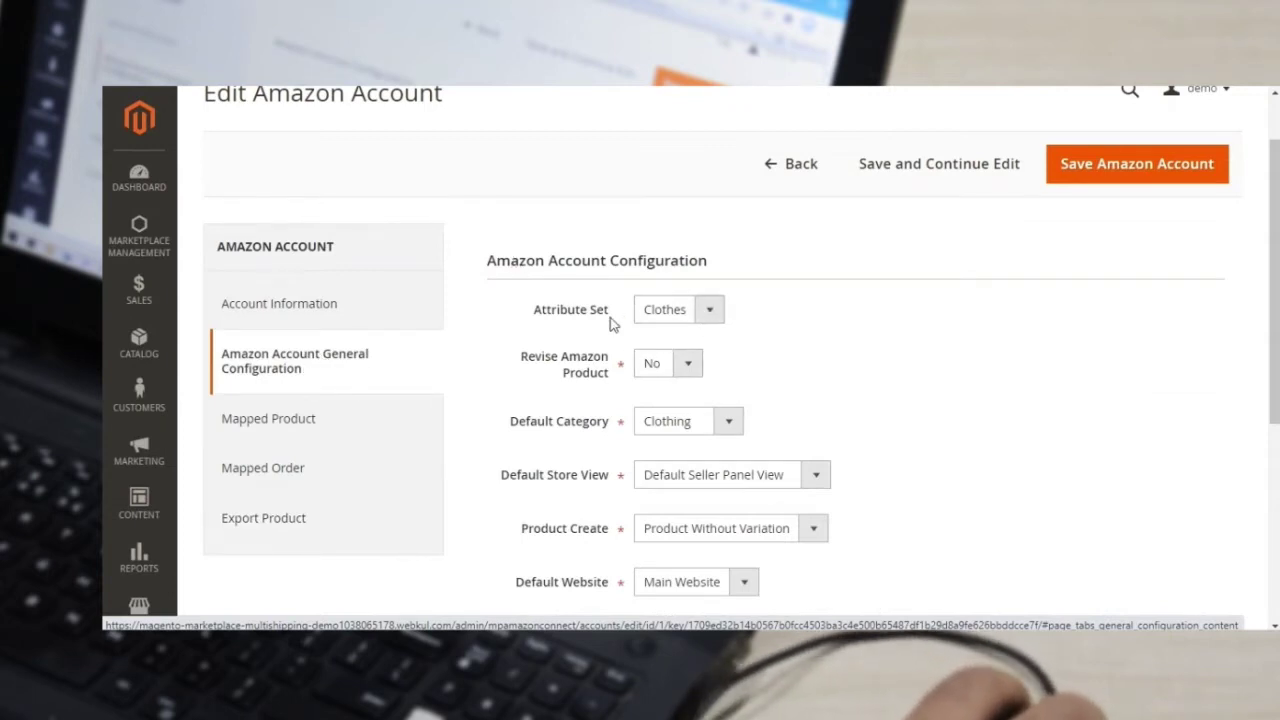
left_click_drag(1270, 240, 1270, 272)
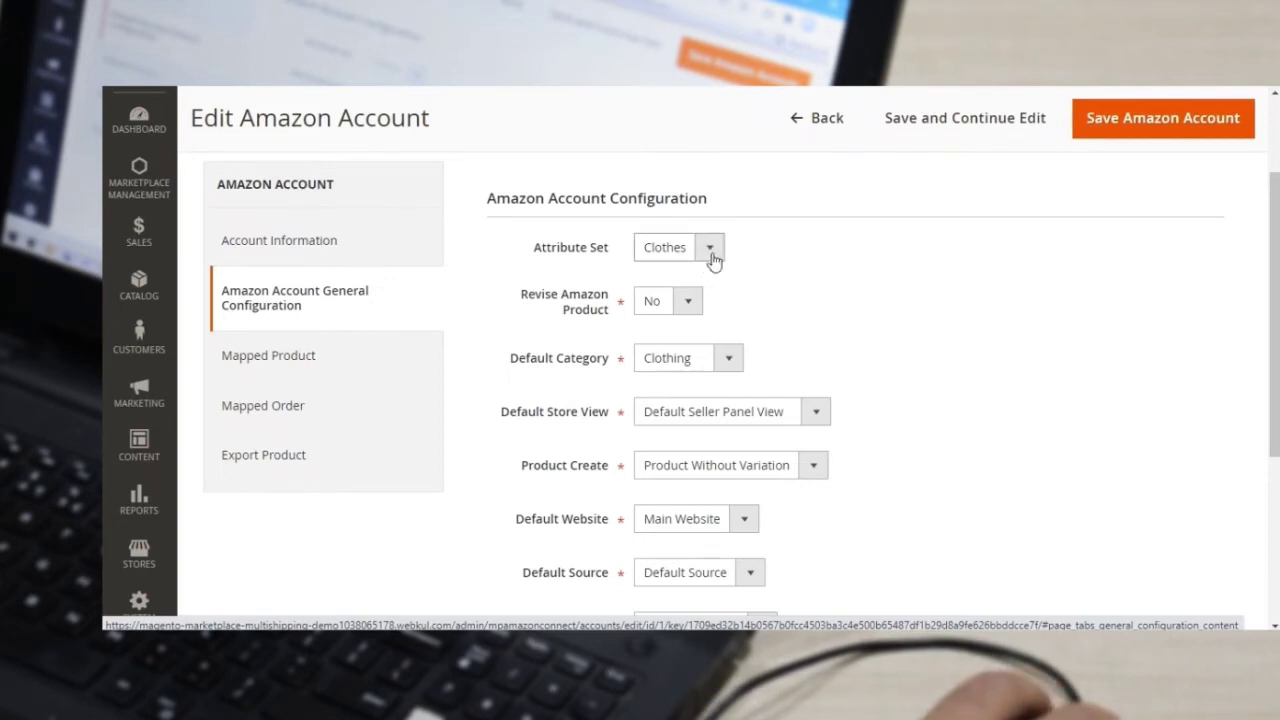
left_click(709, 250)
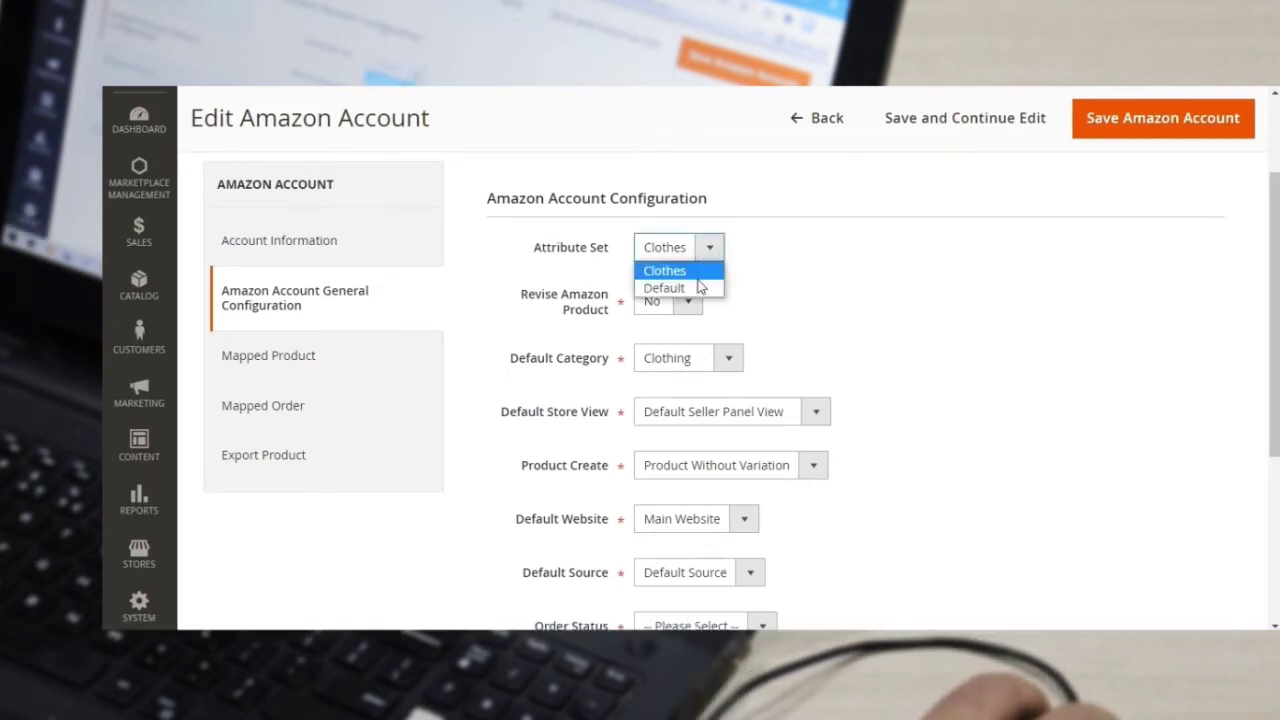
left_click(698, 288)
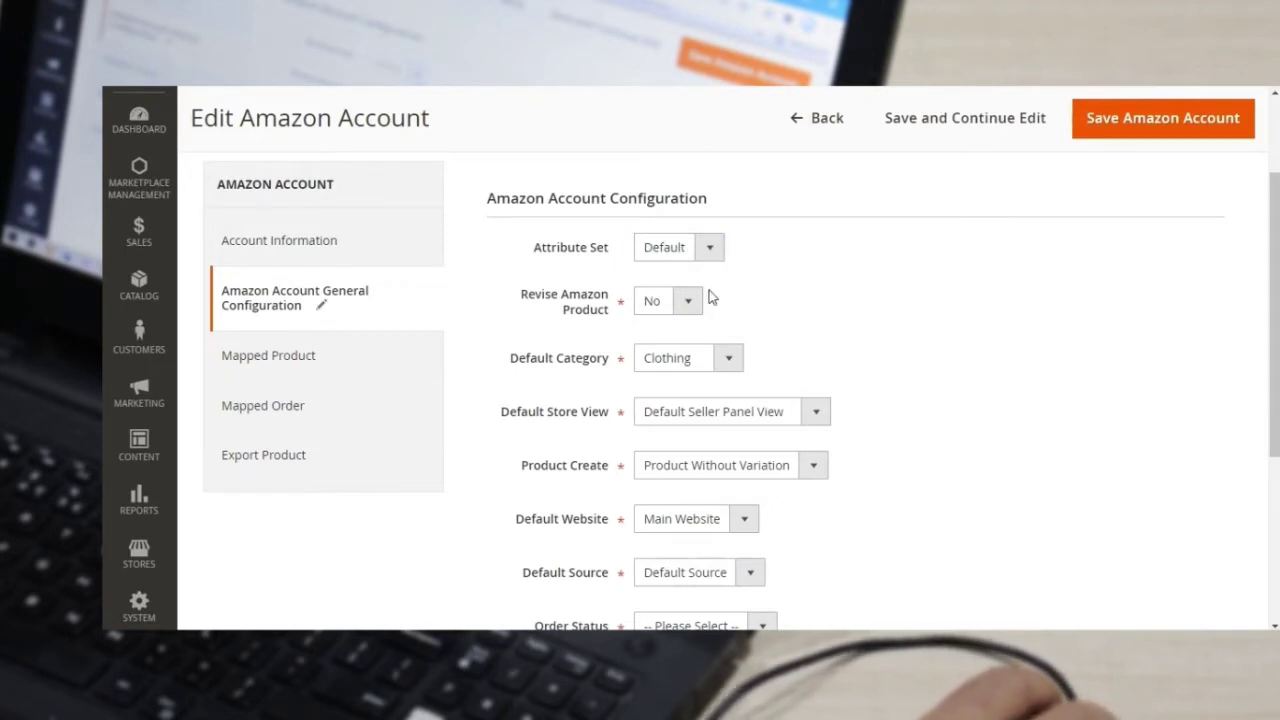
left_click(685, 306)
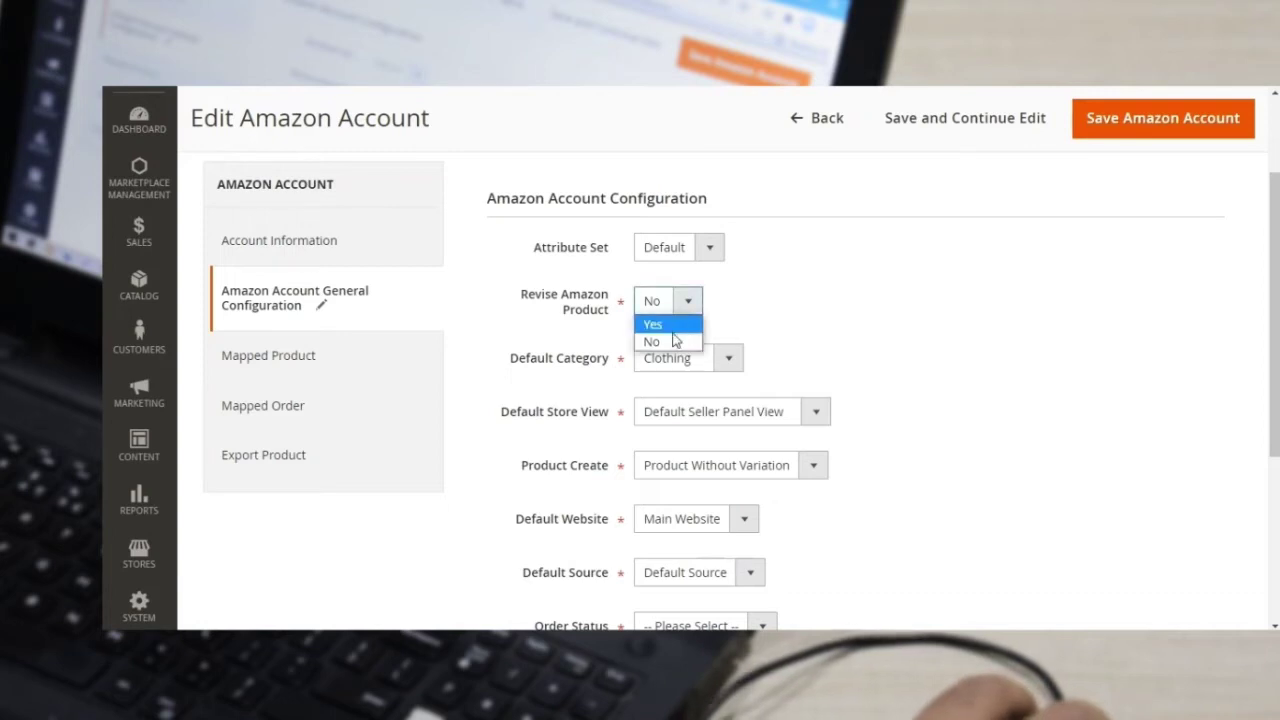
left_click(673, 328)
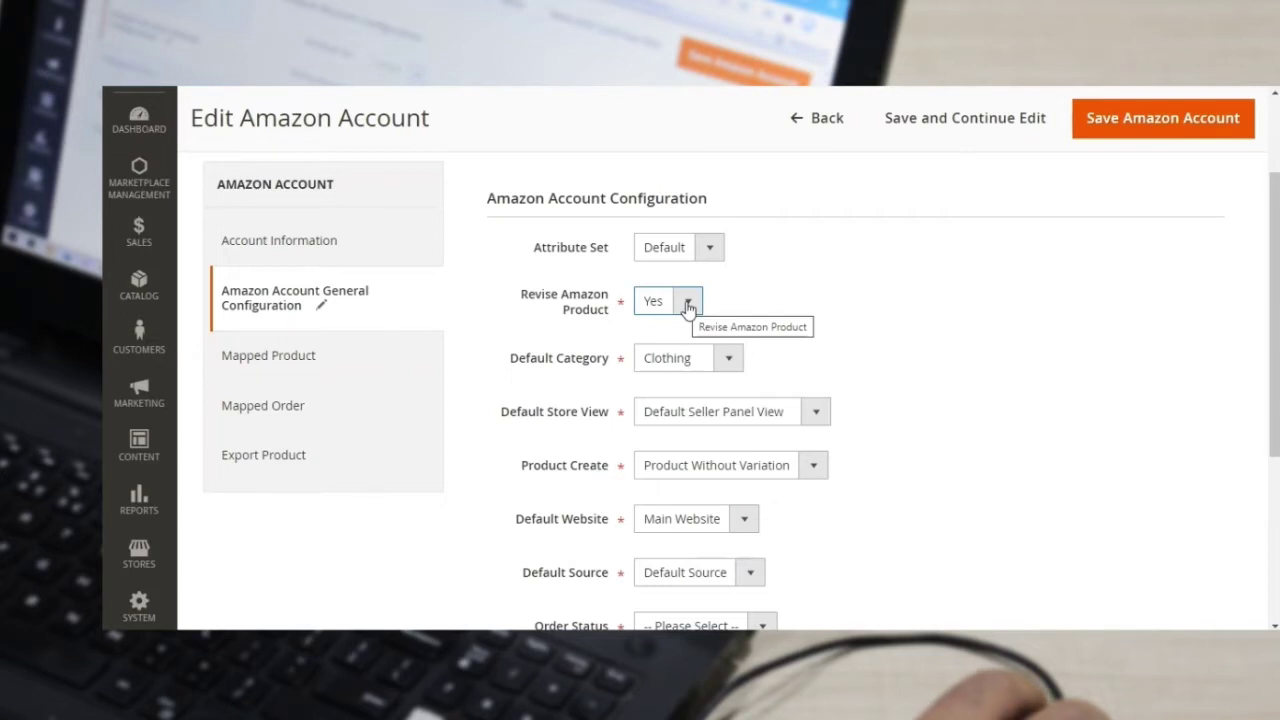
Step: Review the available Default Category options and the Default Store View setting
left_click(733, 364)
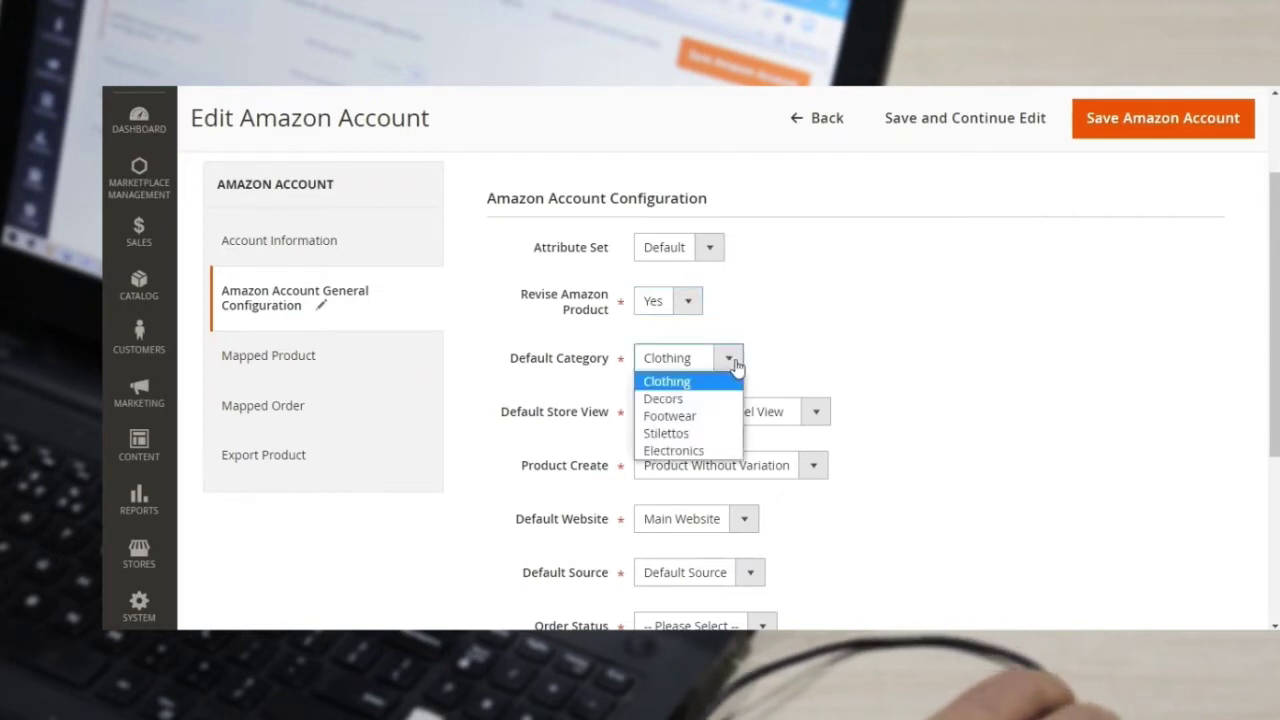
left_click(843, 357)
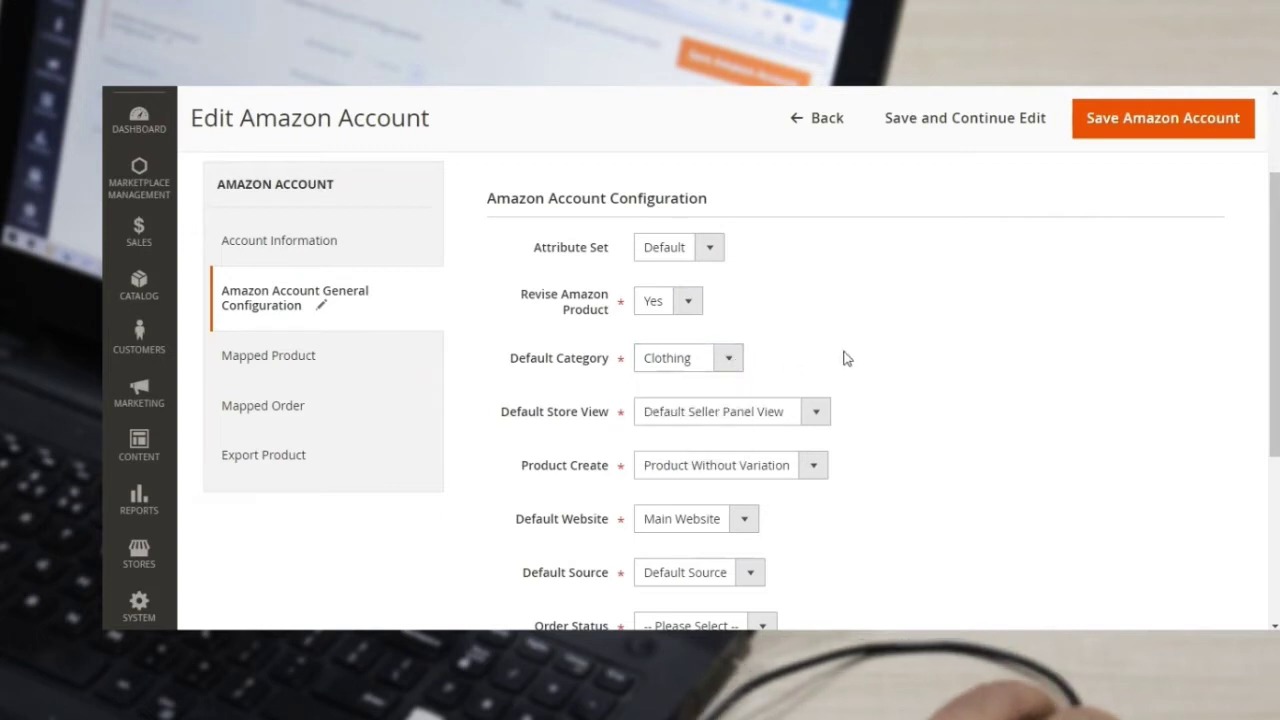
scroll(840, 365, "down", 2)
left_click_drag(520, 245, 620, 249)
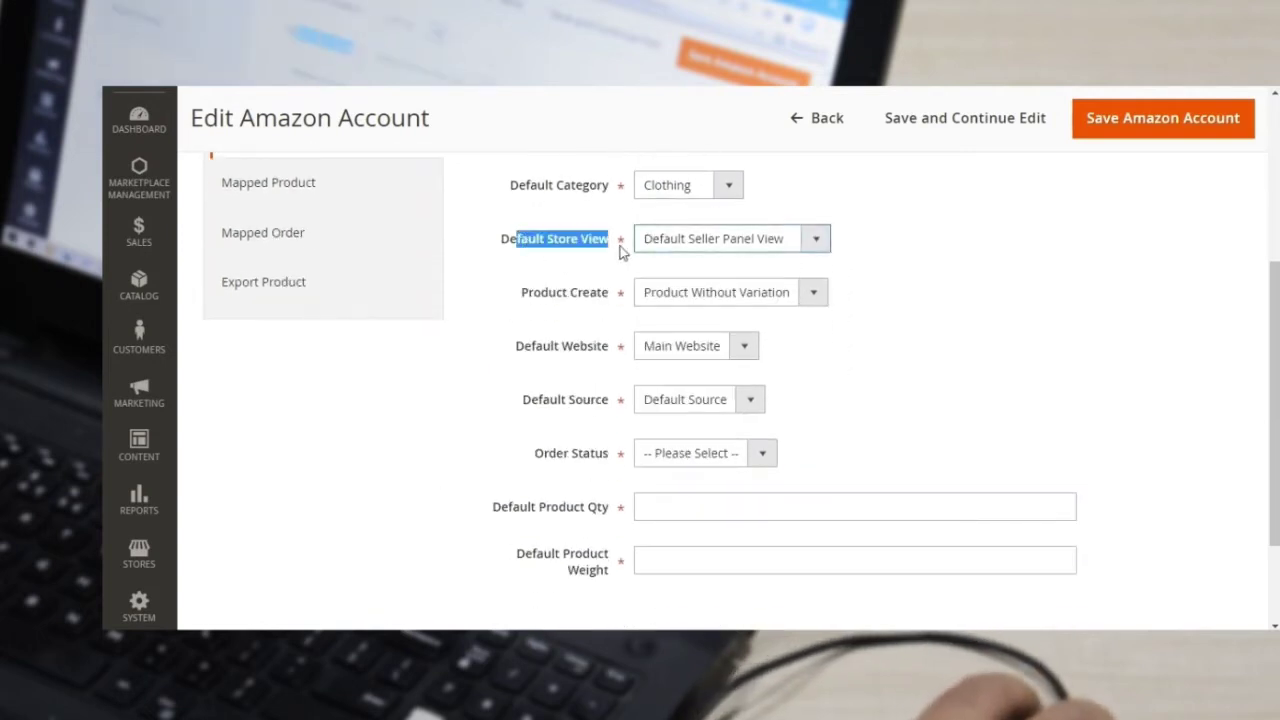
Step: Set Product Create to Product With Variation after comparing its available options
left_click_drag(527, 292, 606, 309)
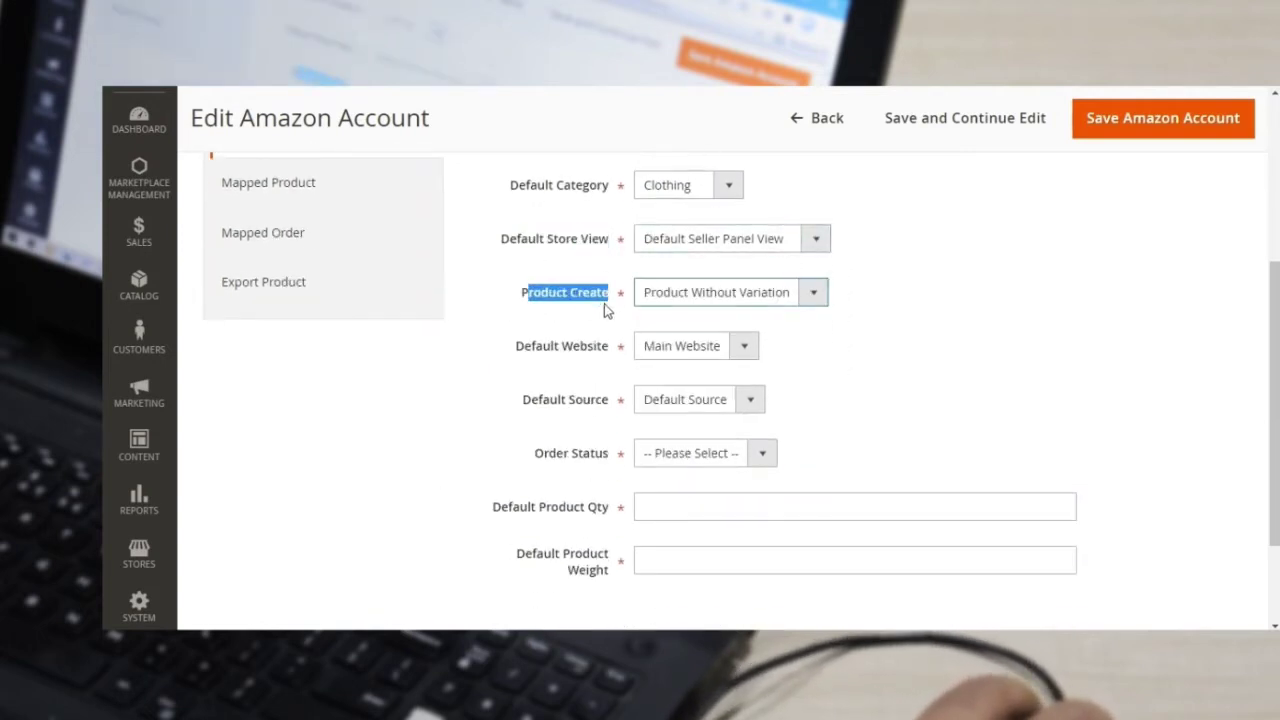
left_click(814, 300)
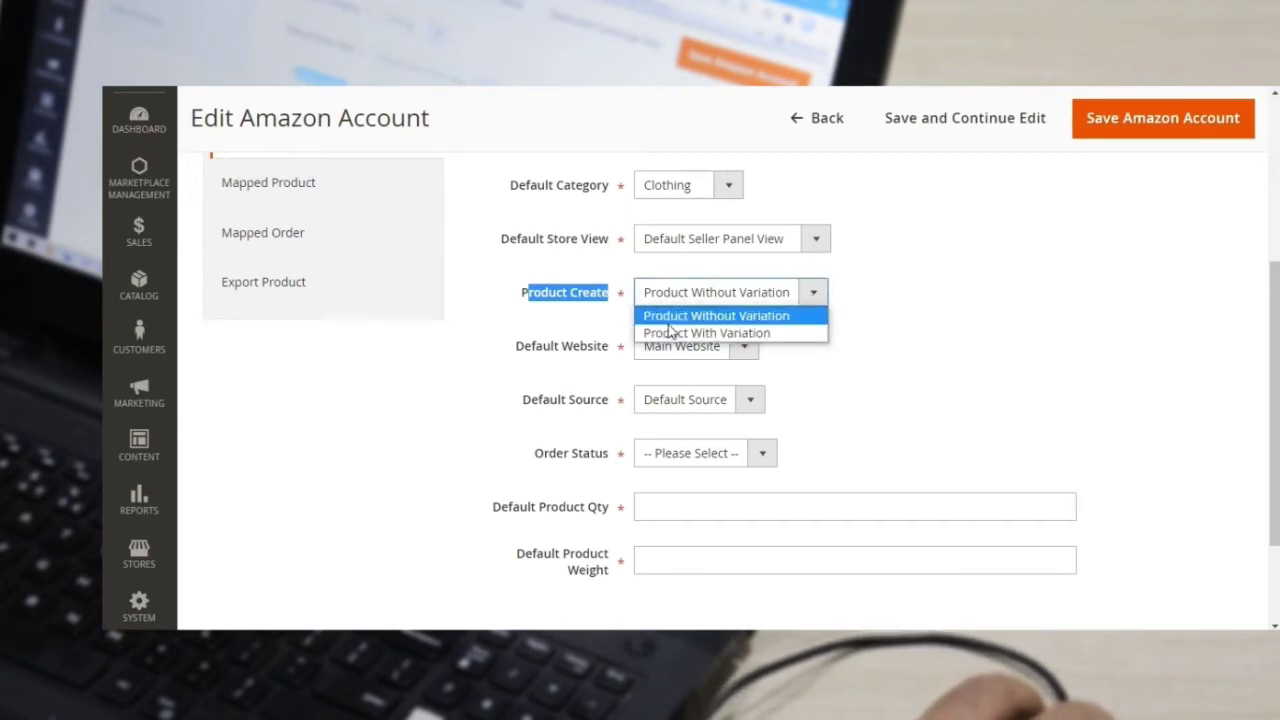
left_click(753, 318)
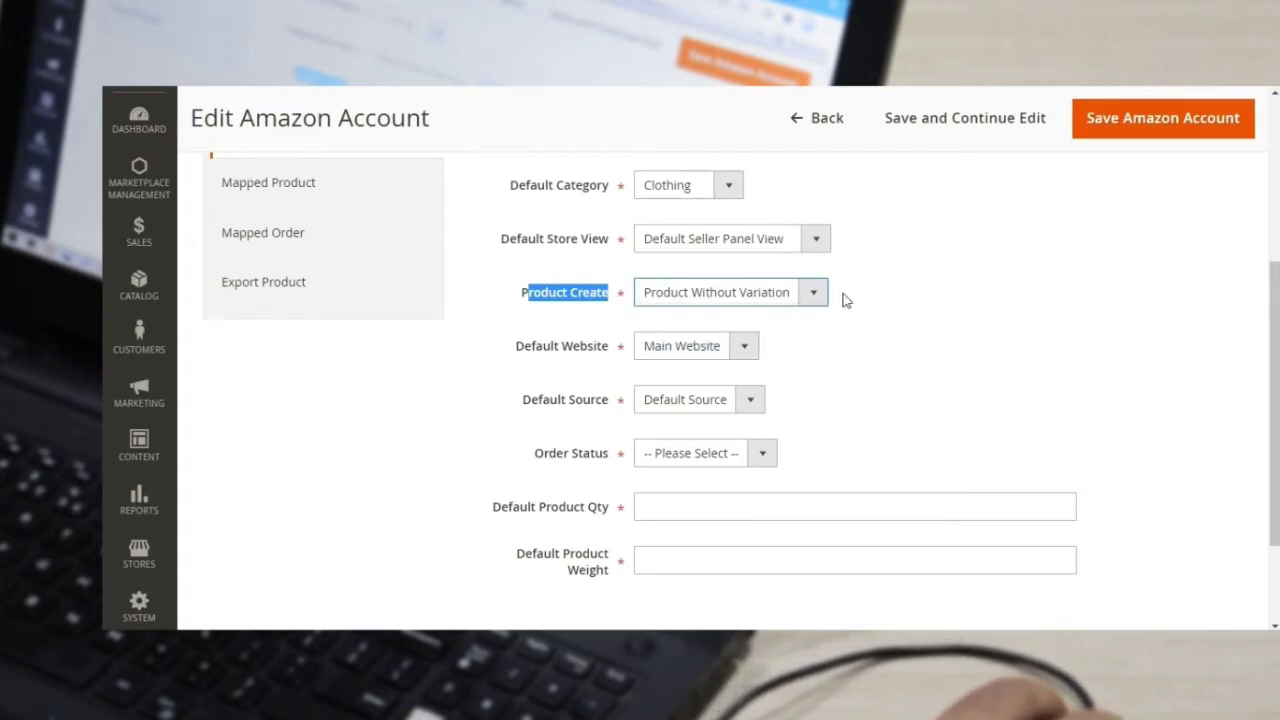
left_click(813, 294)
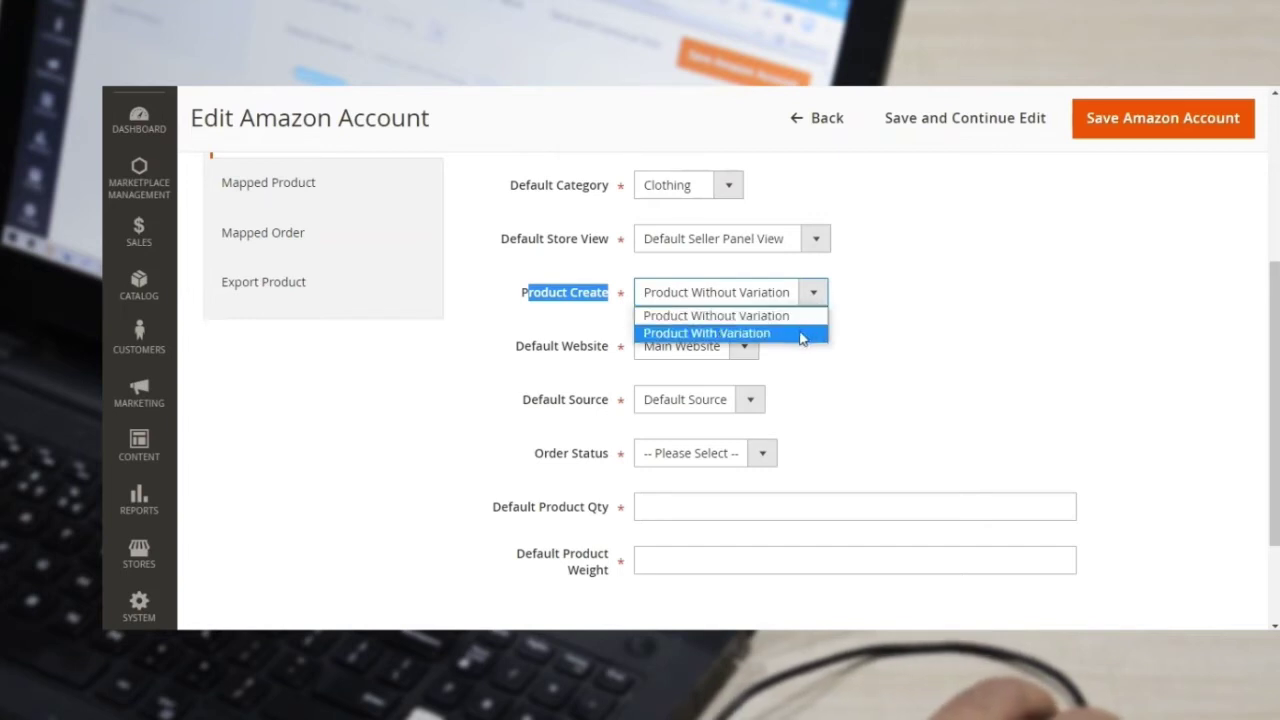
left_click(787, 334)
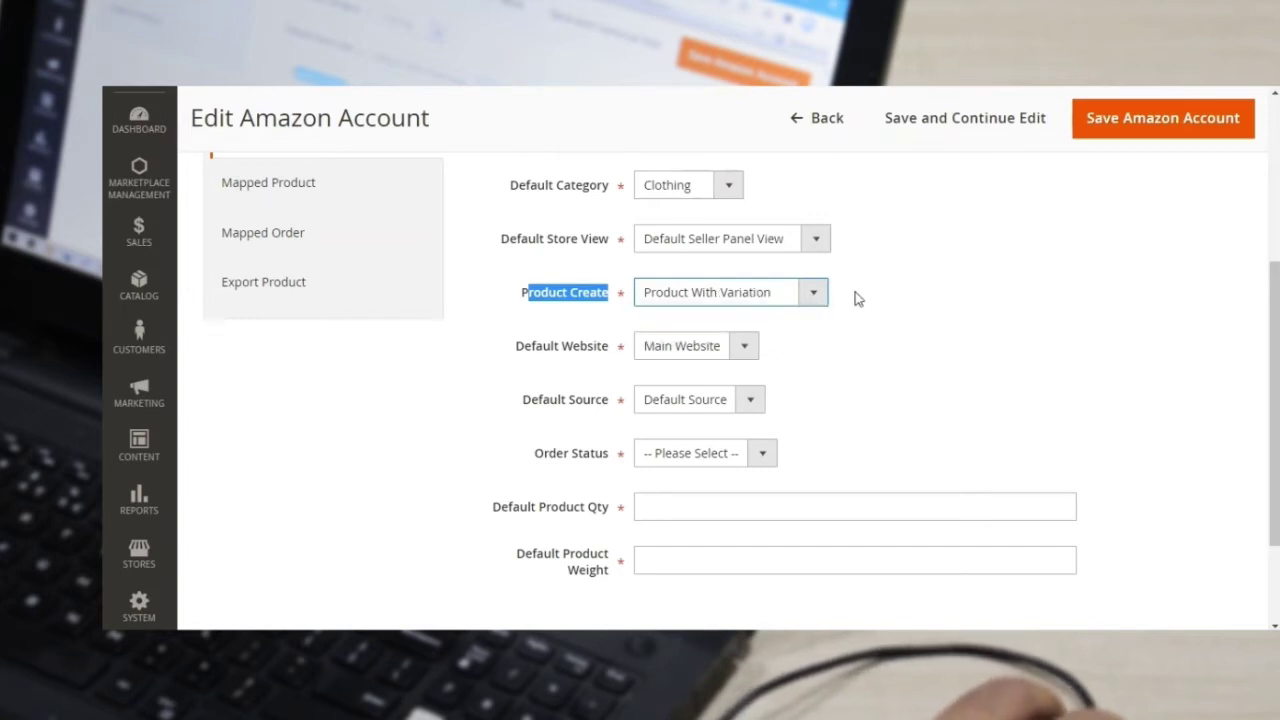
left_click(857, 298)
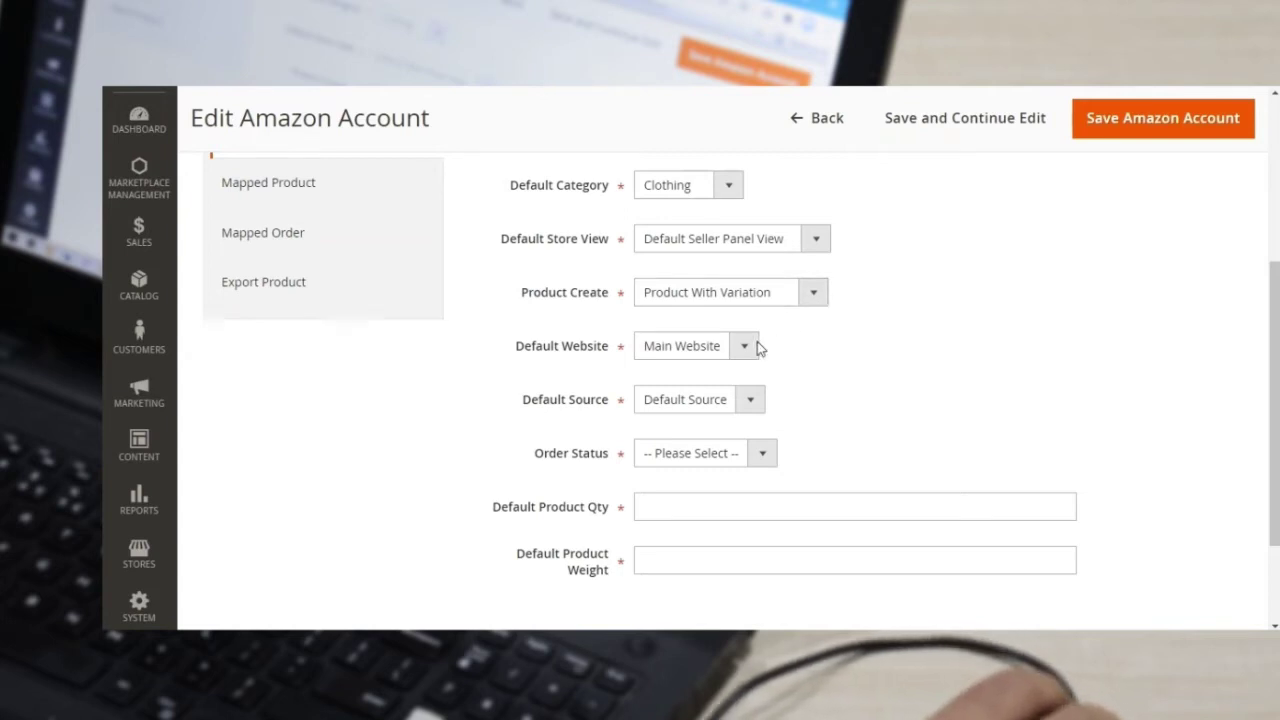
Step: Examine the options offered for Default Website, Default Source and Order Status
left_click_drag(537, 352, 604, 350)
left_click(736, 355)
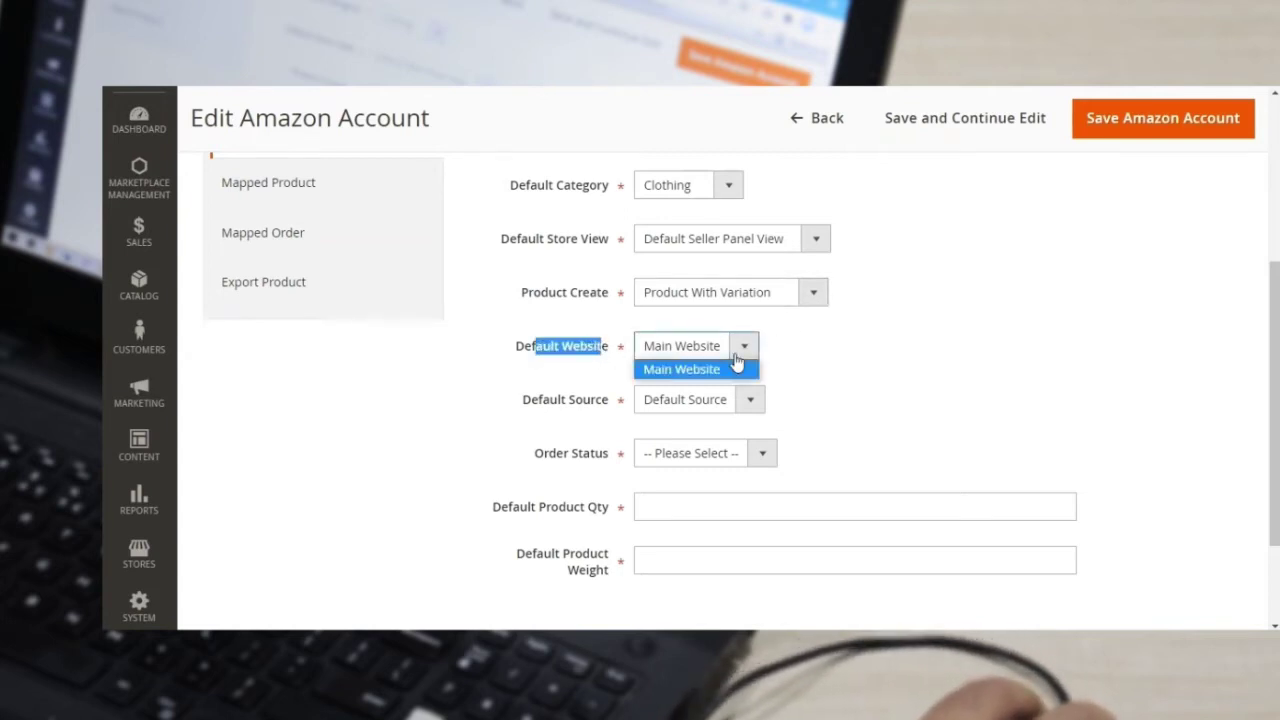
left_click_drag(543, 405, 604, 405)
left_click(748, 406)
left_click(749, 420)
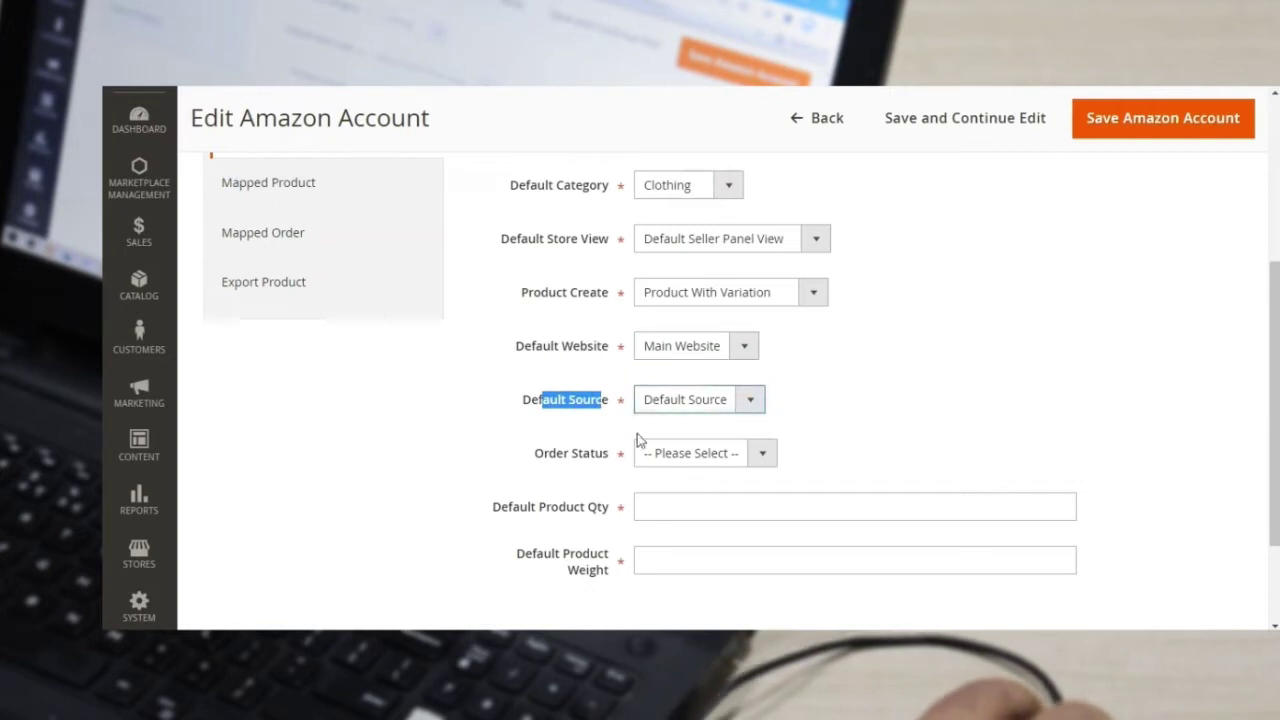
left_click_drag(556, 455, 618, 456)
scroll(700, 440, "down", 2)
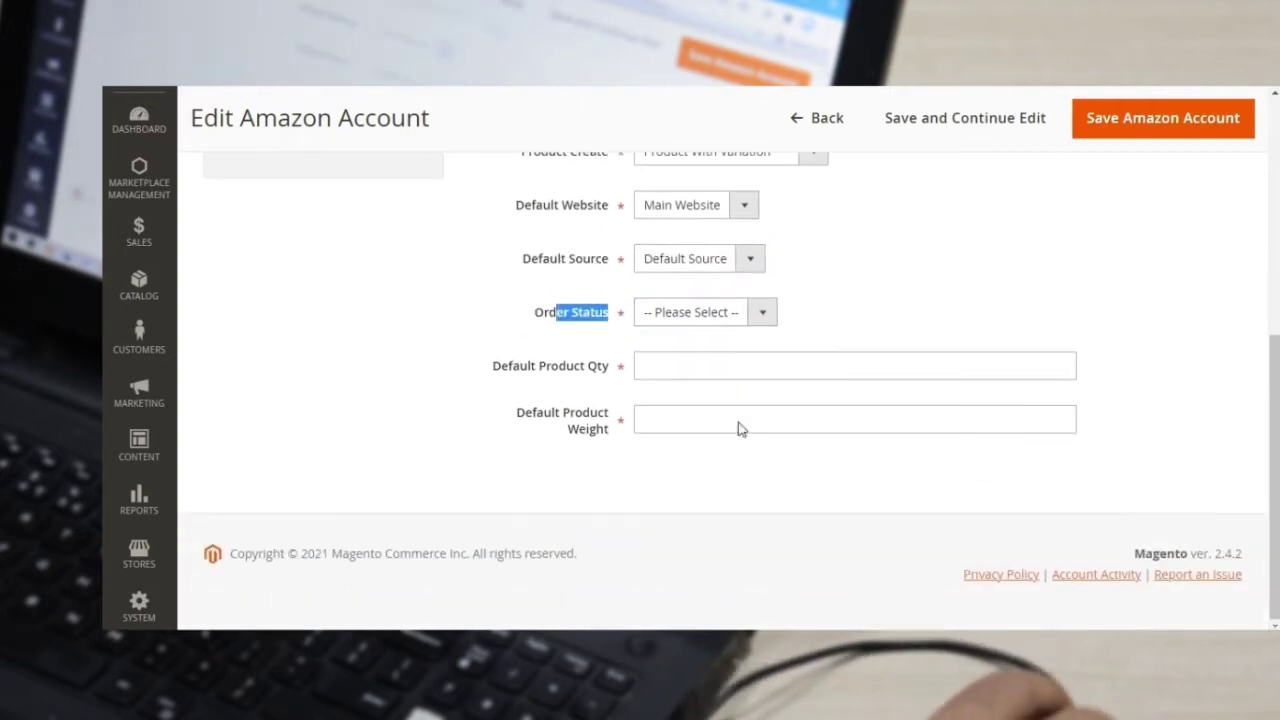
left_click(762, 314)
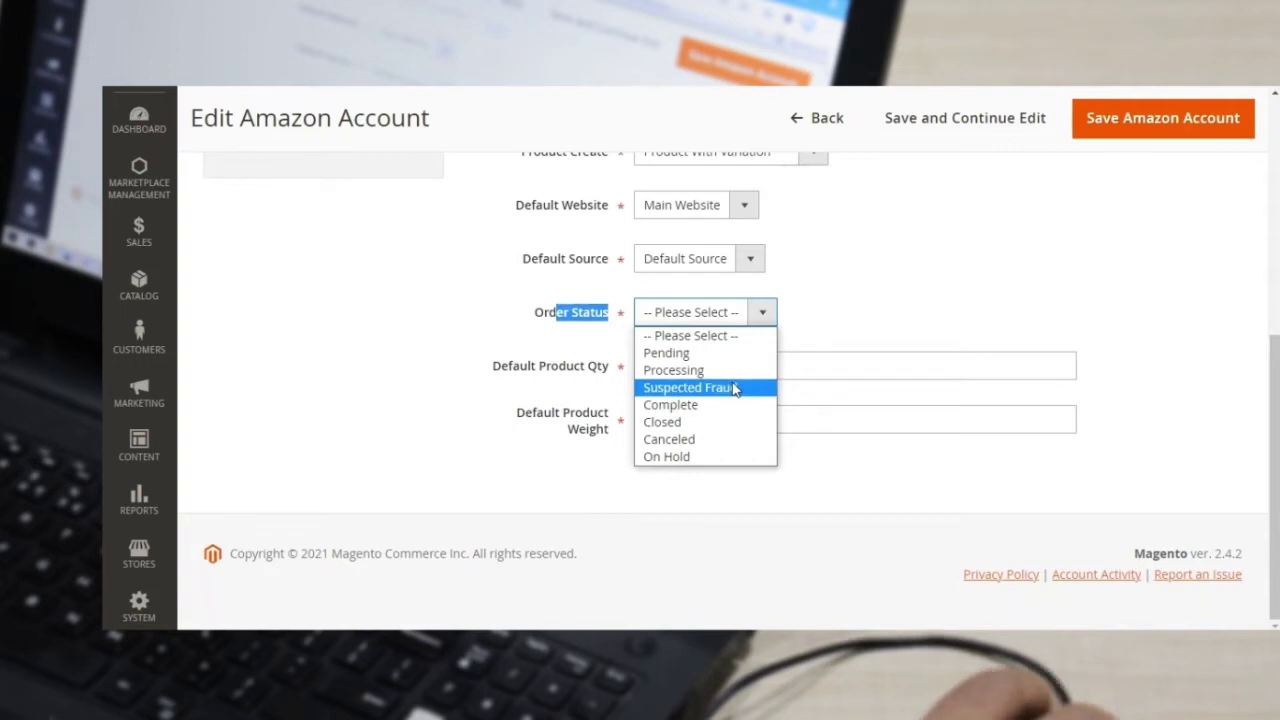
left_click(857, 306)
Step: Set both the Default Product Qty and the Default Product Weight to 2
left_click(651, 369)
left_click_drag(533, 414, 606, 434)
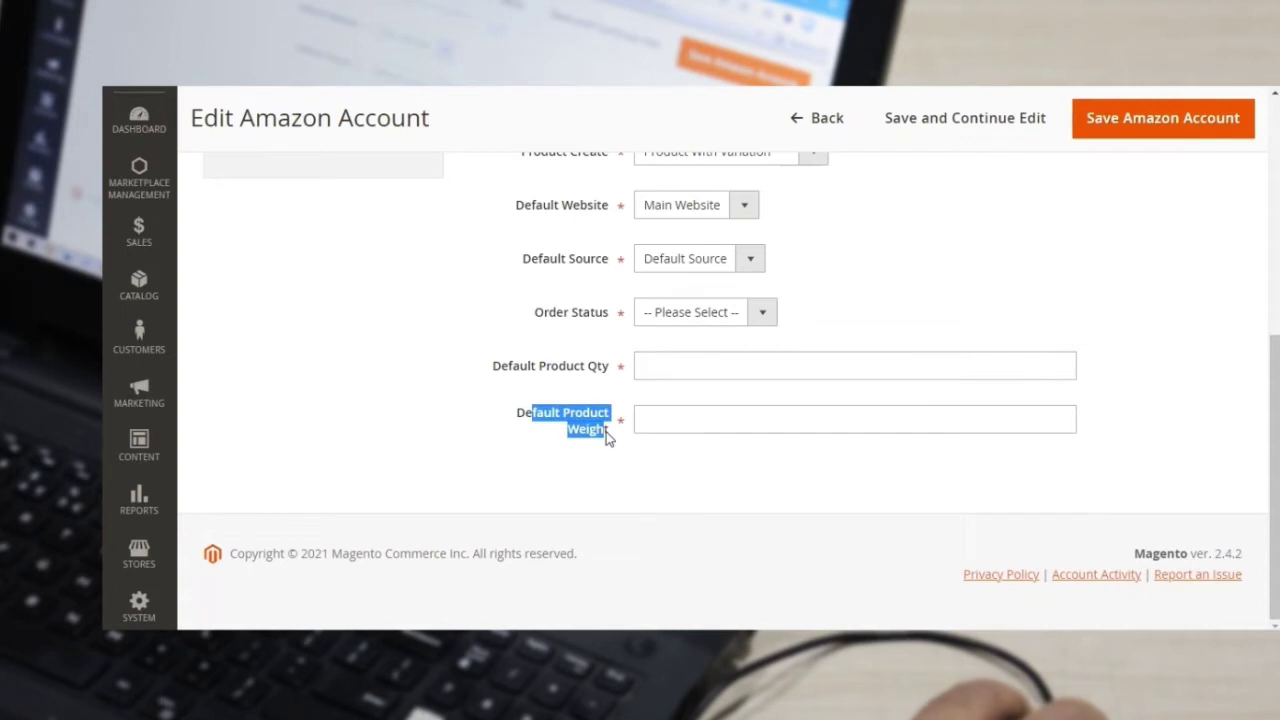
left_click(672, 426)
left_click(655, 365)
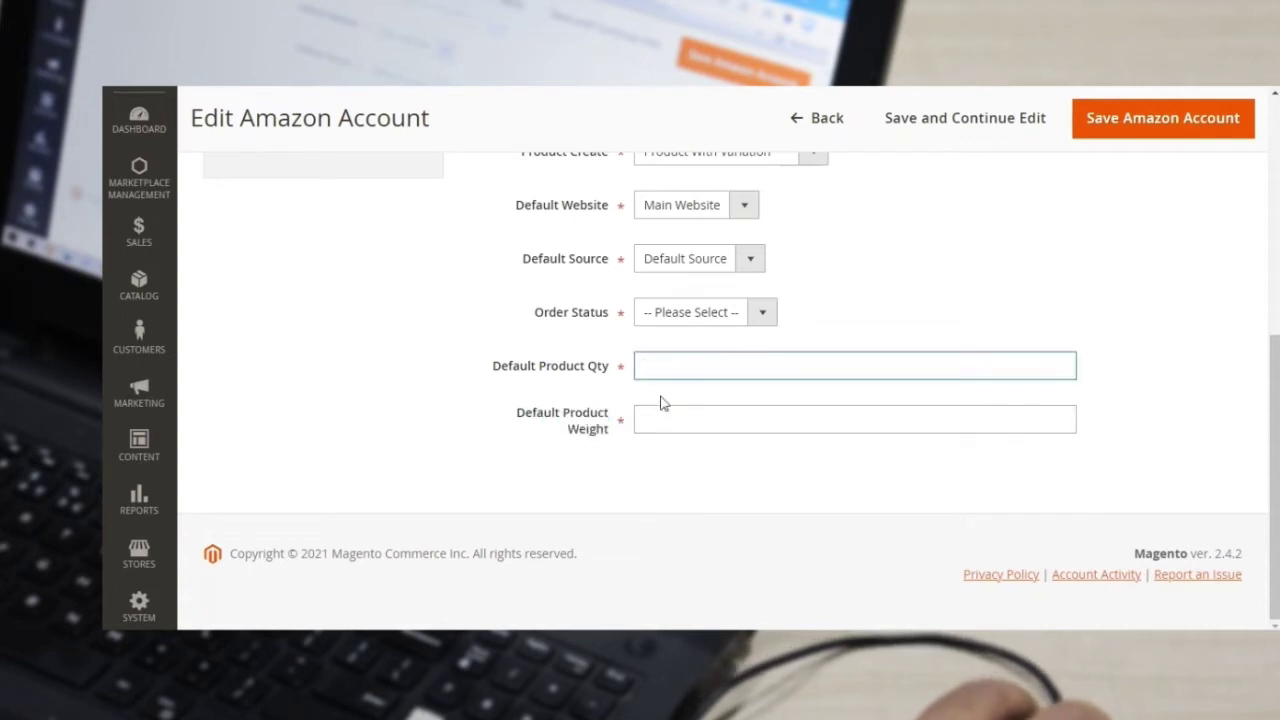
type("2")
left_click(652, 418)
type("2")
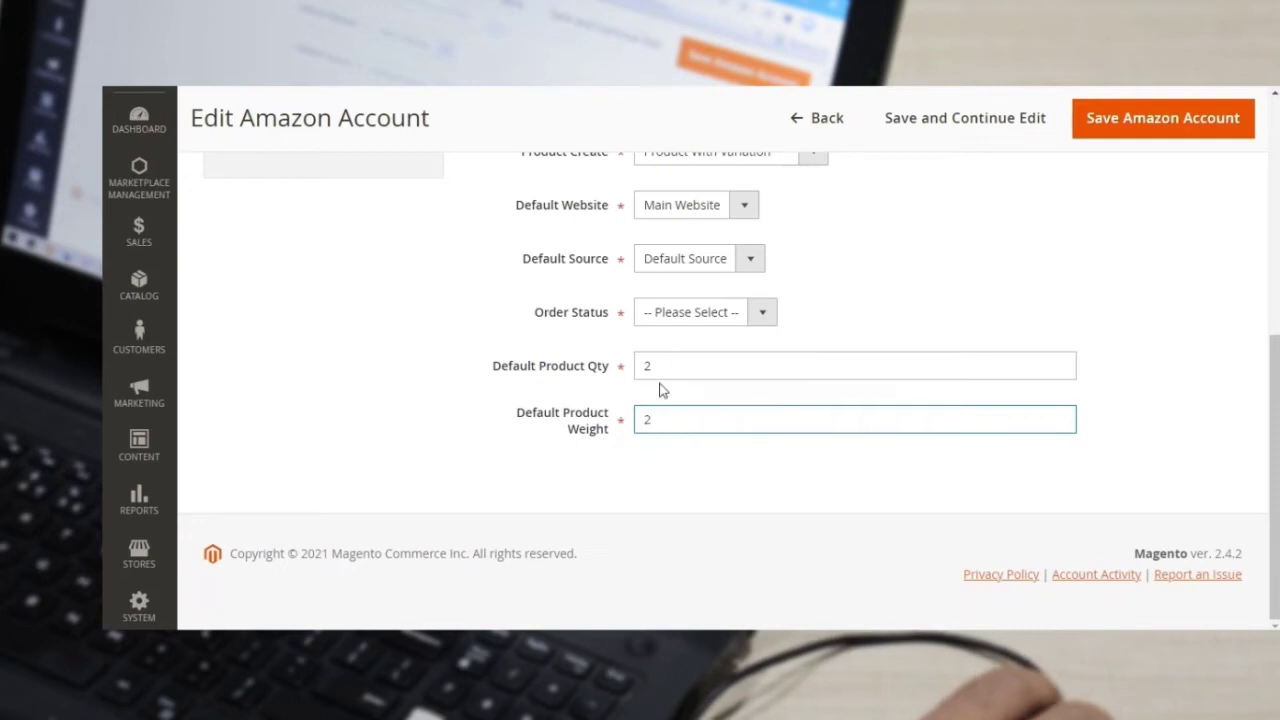
Step: In the account's Mapped Product section, choose All as the products to import
scroll(655, 391, "up", 10)
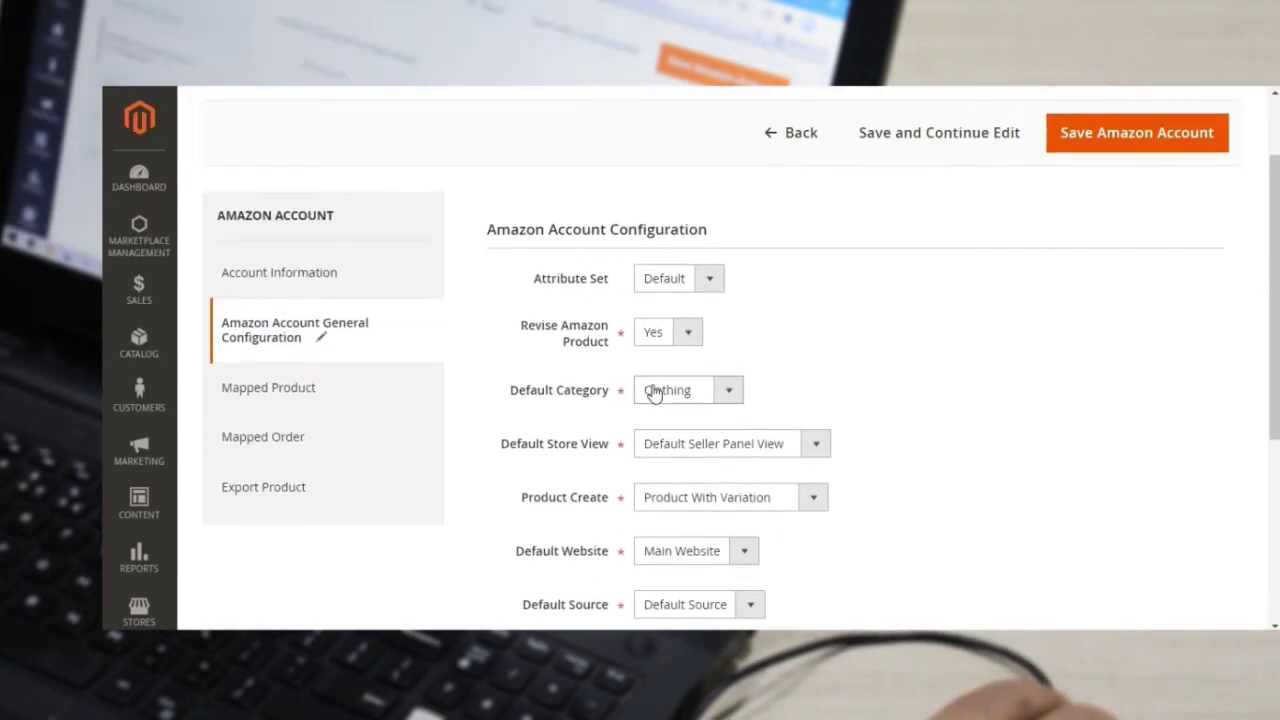
left_click(299, 399)
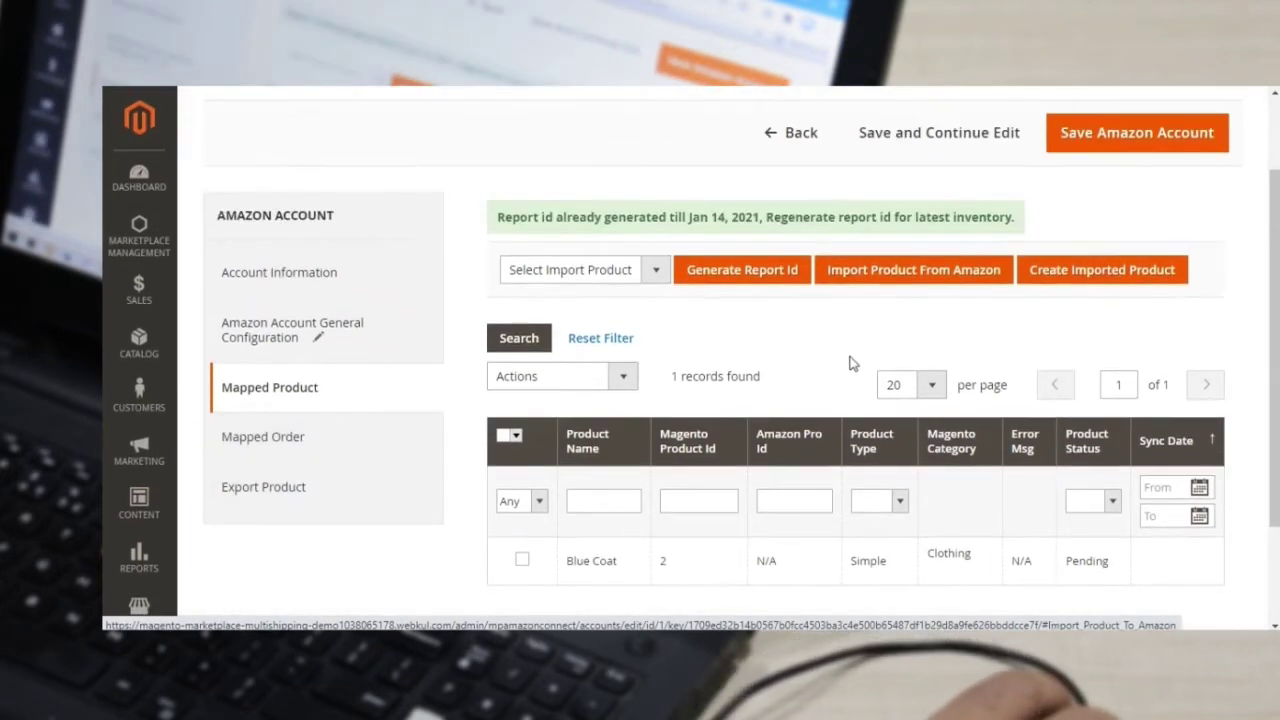
left_click(657, 270)
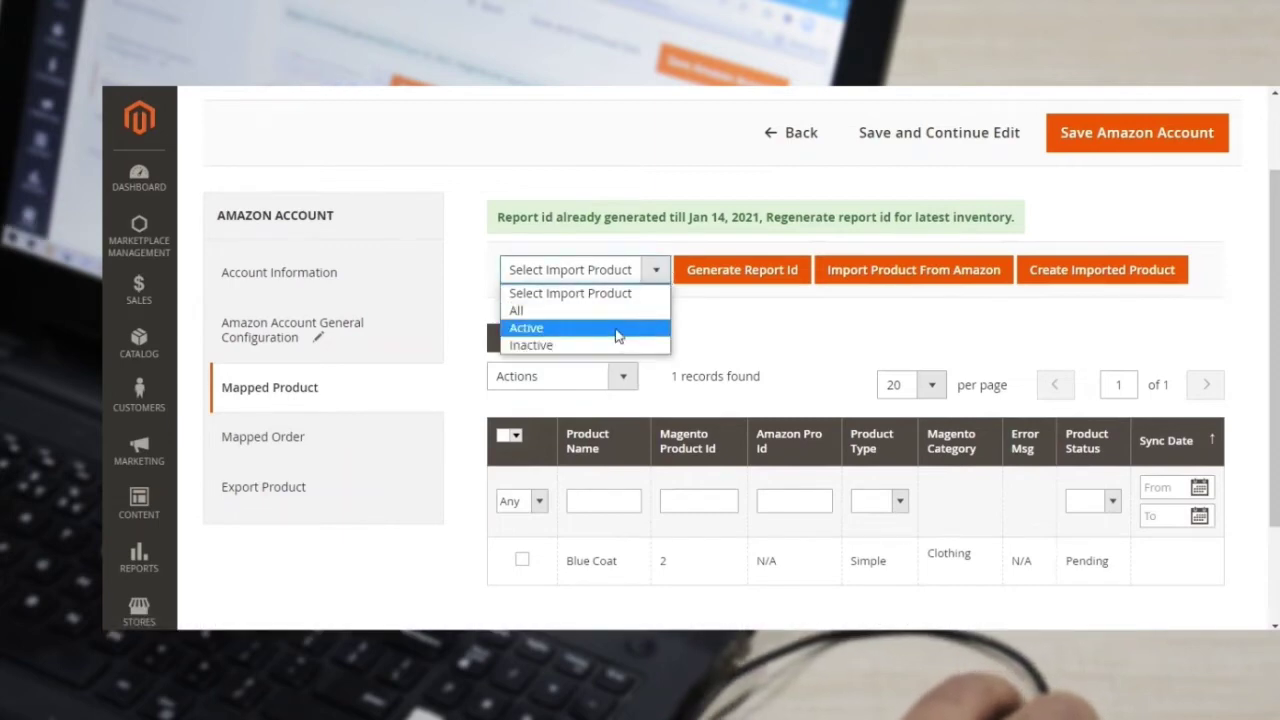
left_click(614, 311)
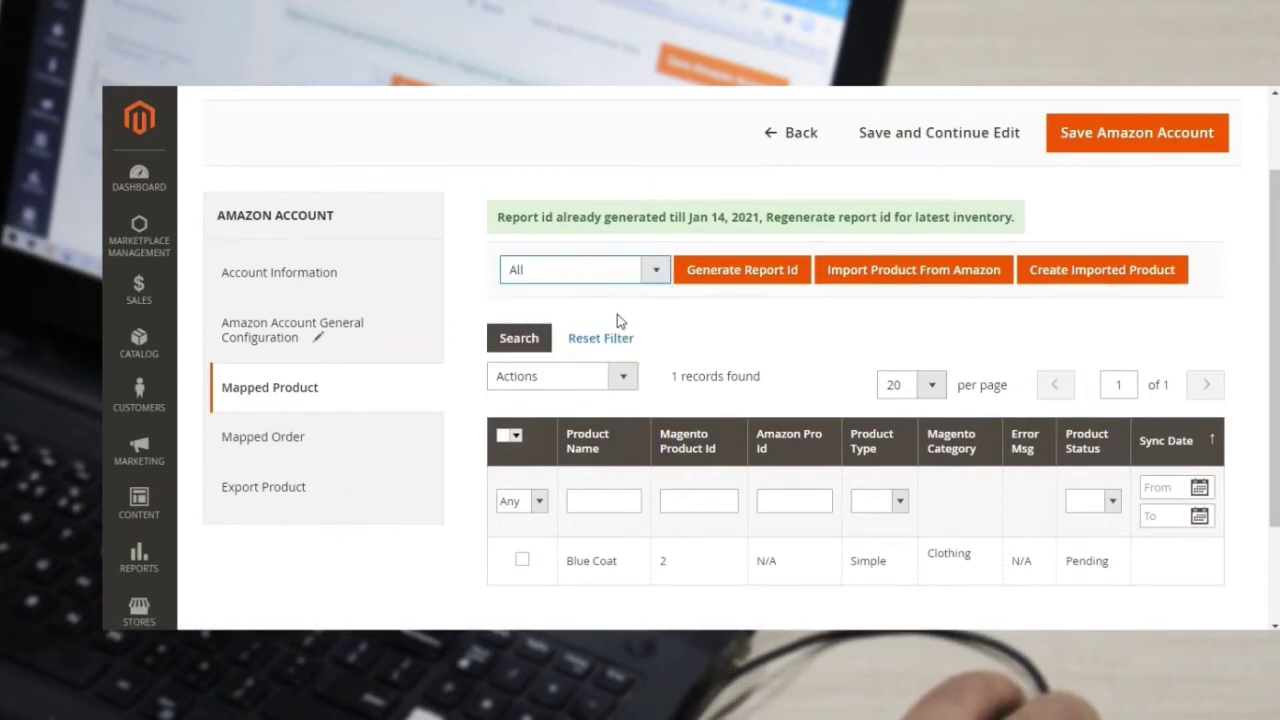
Step: Generate a new report ID for All products, acknowledge the notice and return to the Mapped Product section
left_click(747, 278)
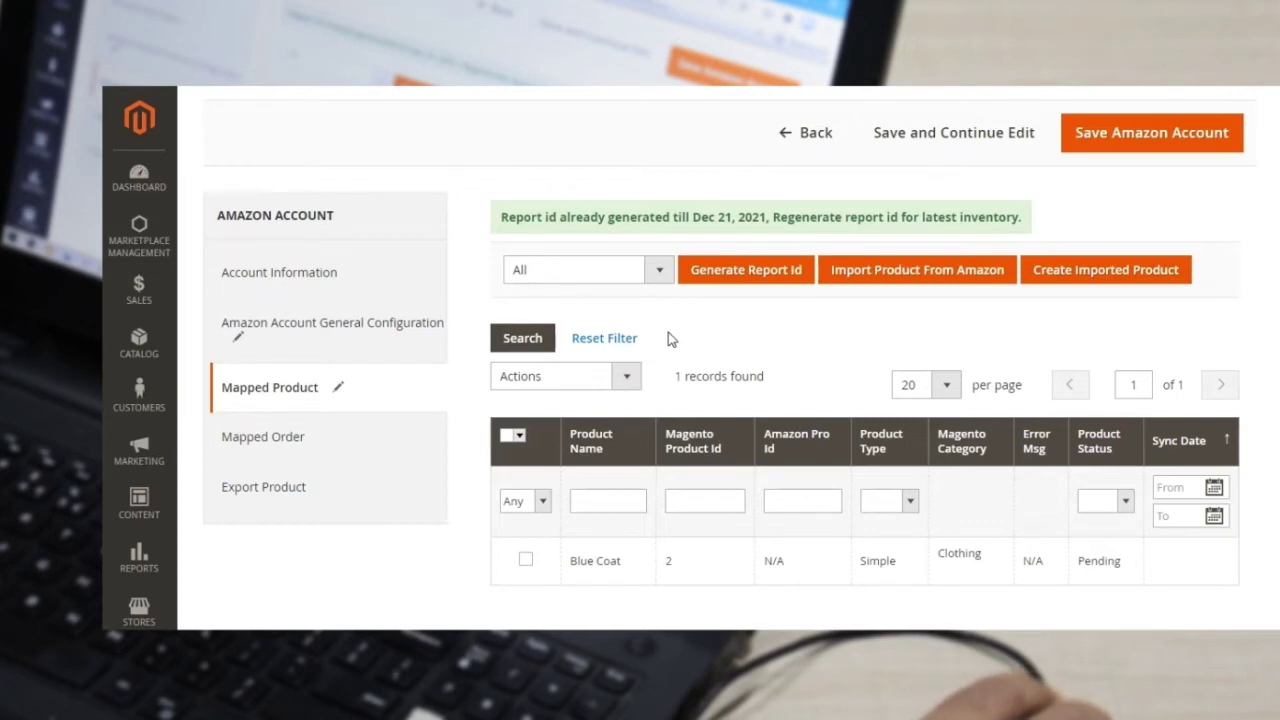
left_click(318, 438)
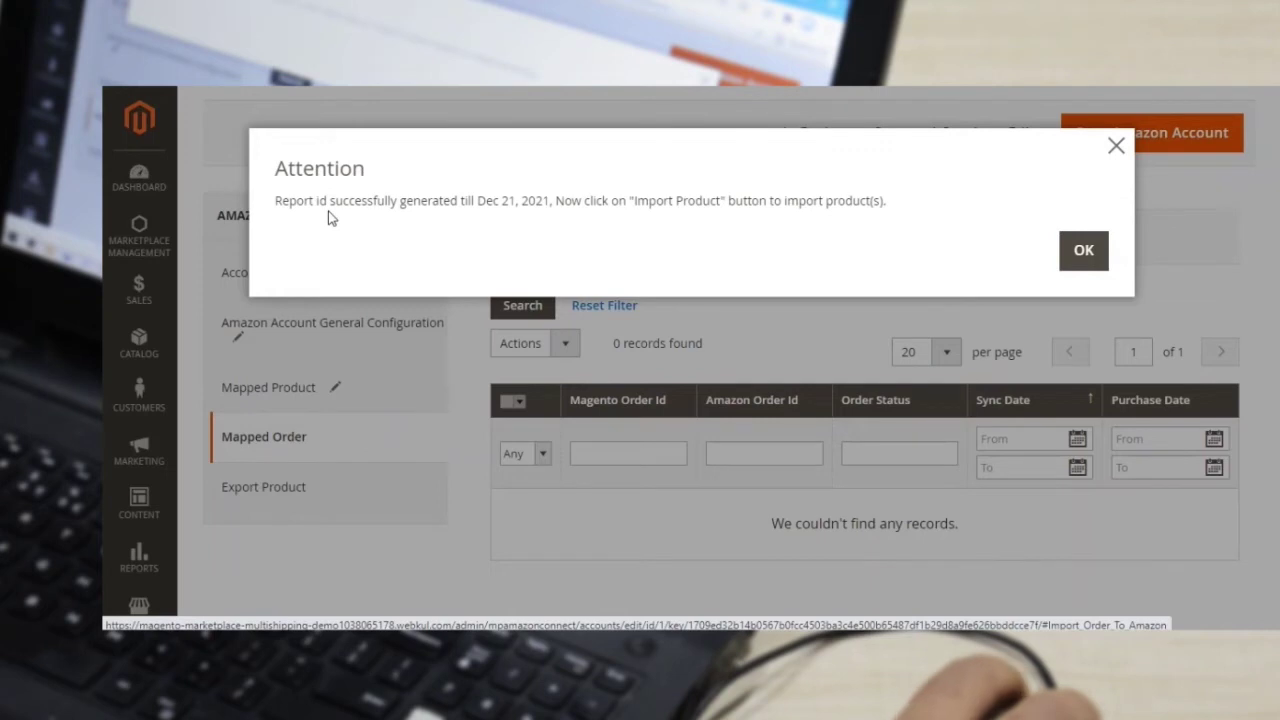
left_click_drag(612, 200, 848, 201)
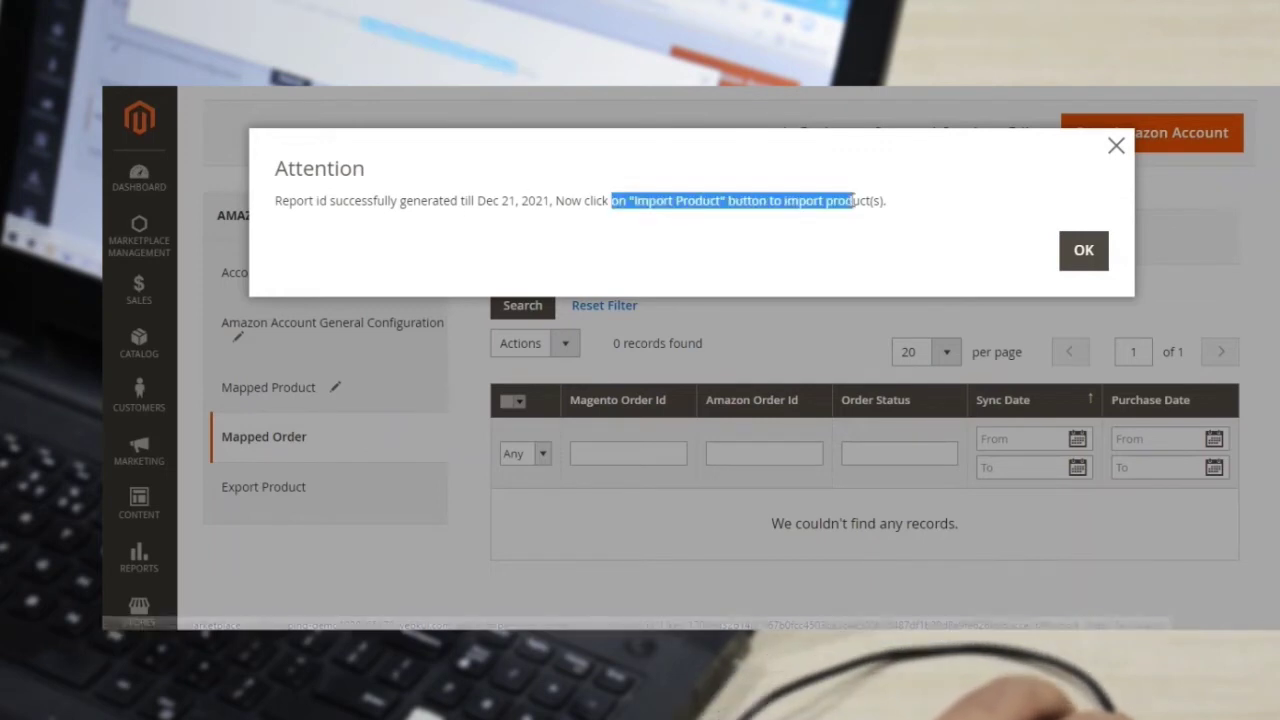
left_click(1084, 252)
left_click(276, 388)
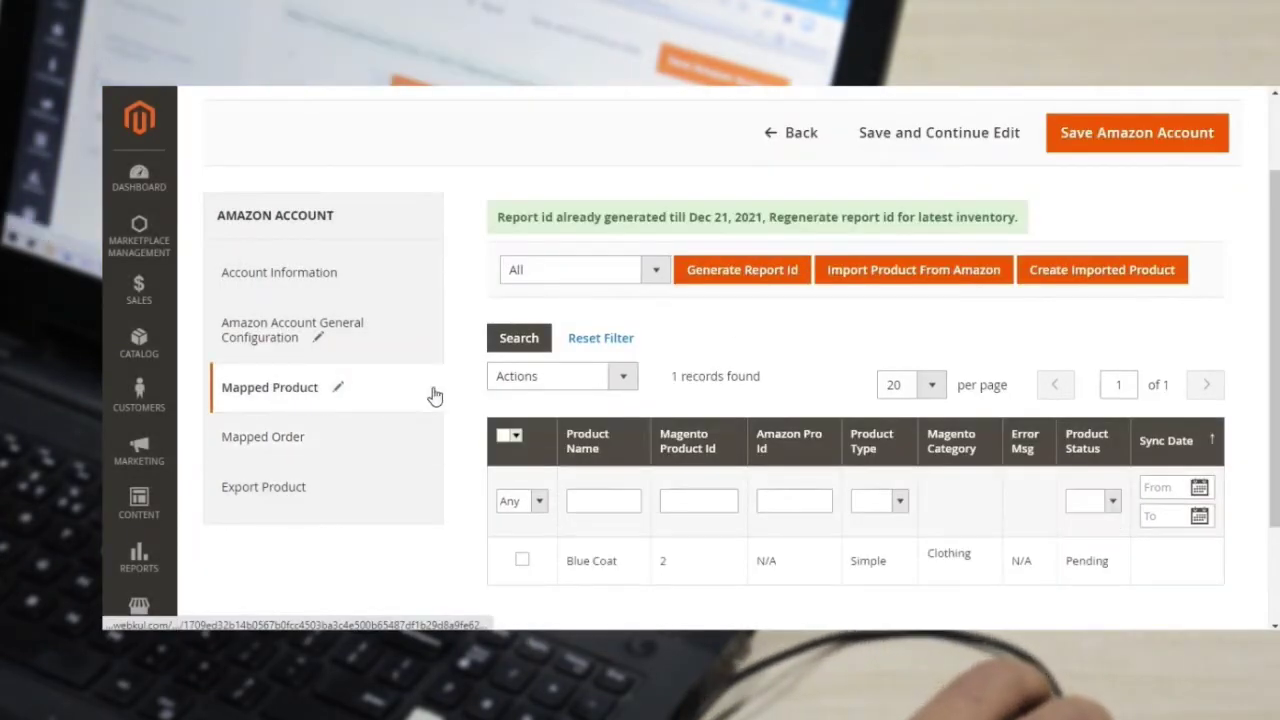
left_click_drag(686, 218, 957, 247)
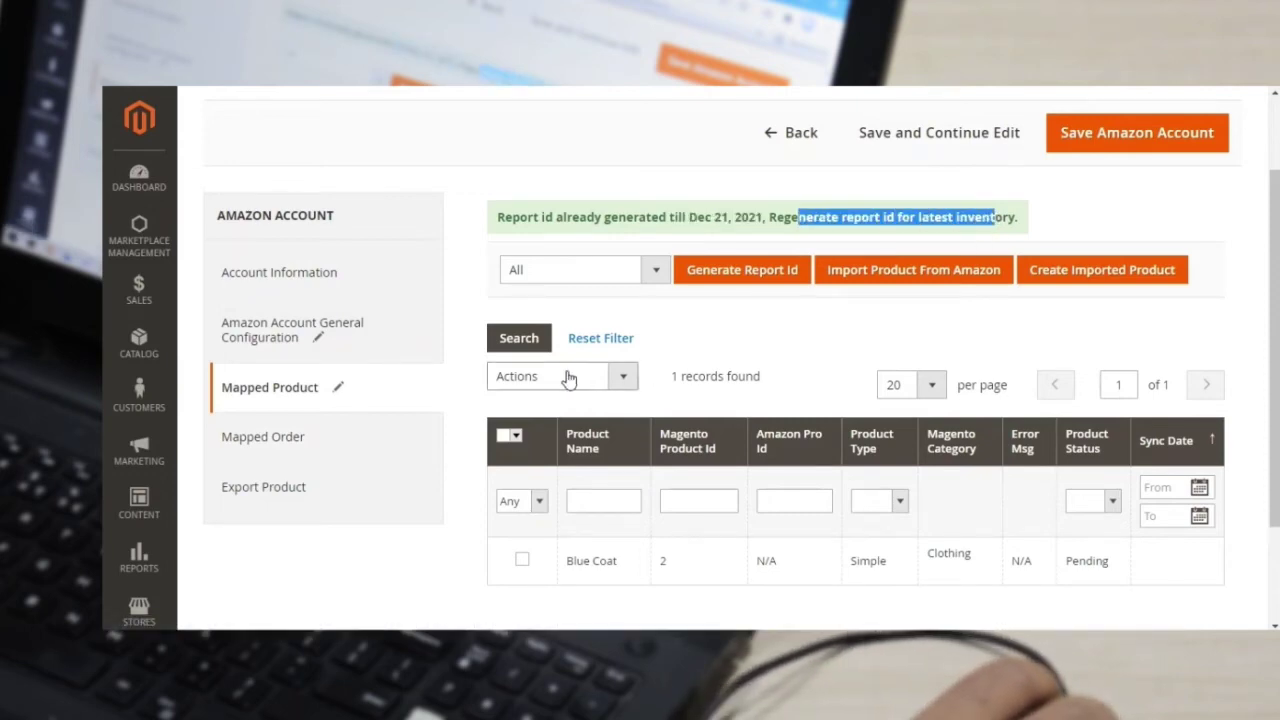
Step: In Mapped Order, fill in an Amazon order import range from 12/01/2021 to 12/22/2021, and close it without submitting
left_click(296, 440)
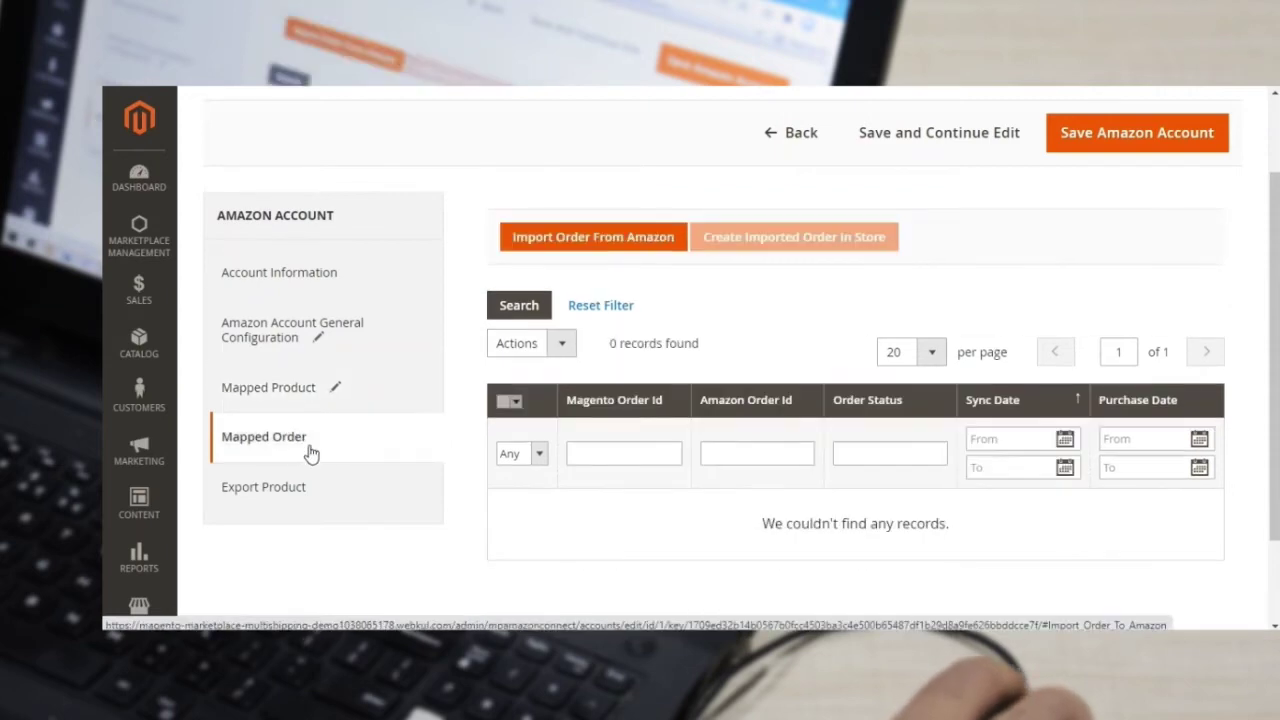
left_click(629, 247)
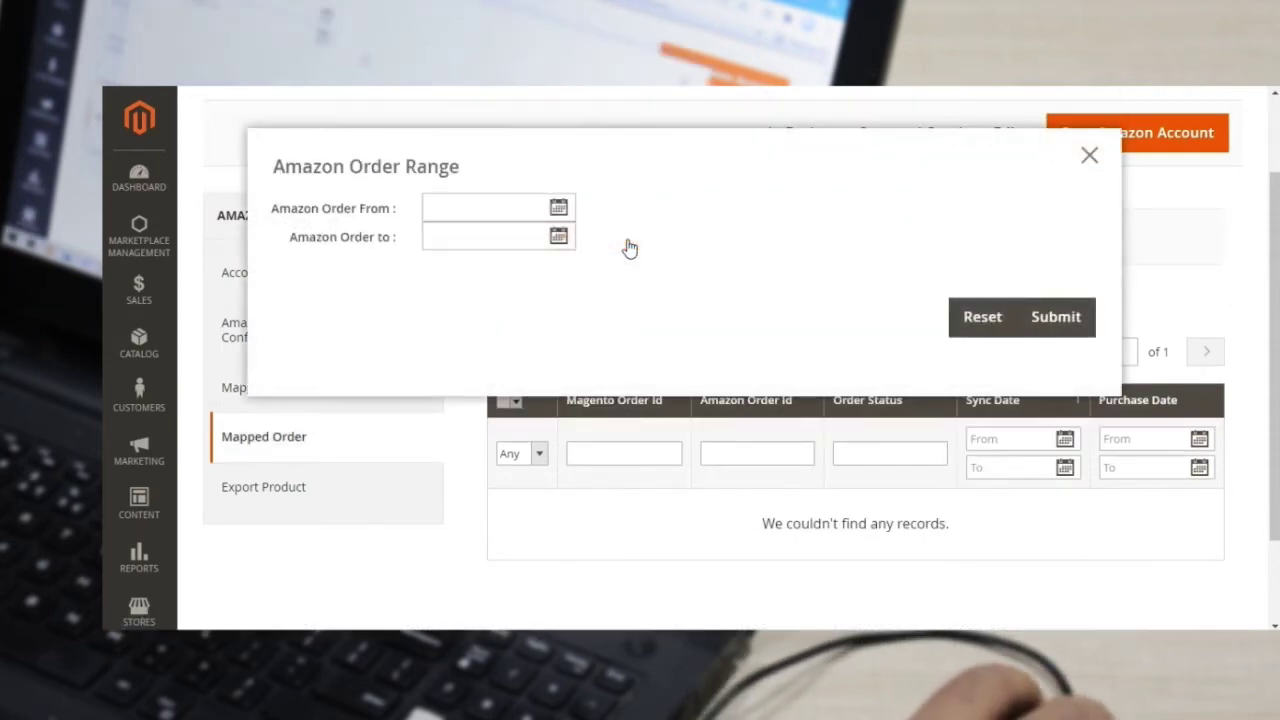
left_click(560, 208)
left_click(557, 185)
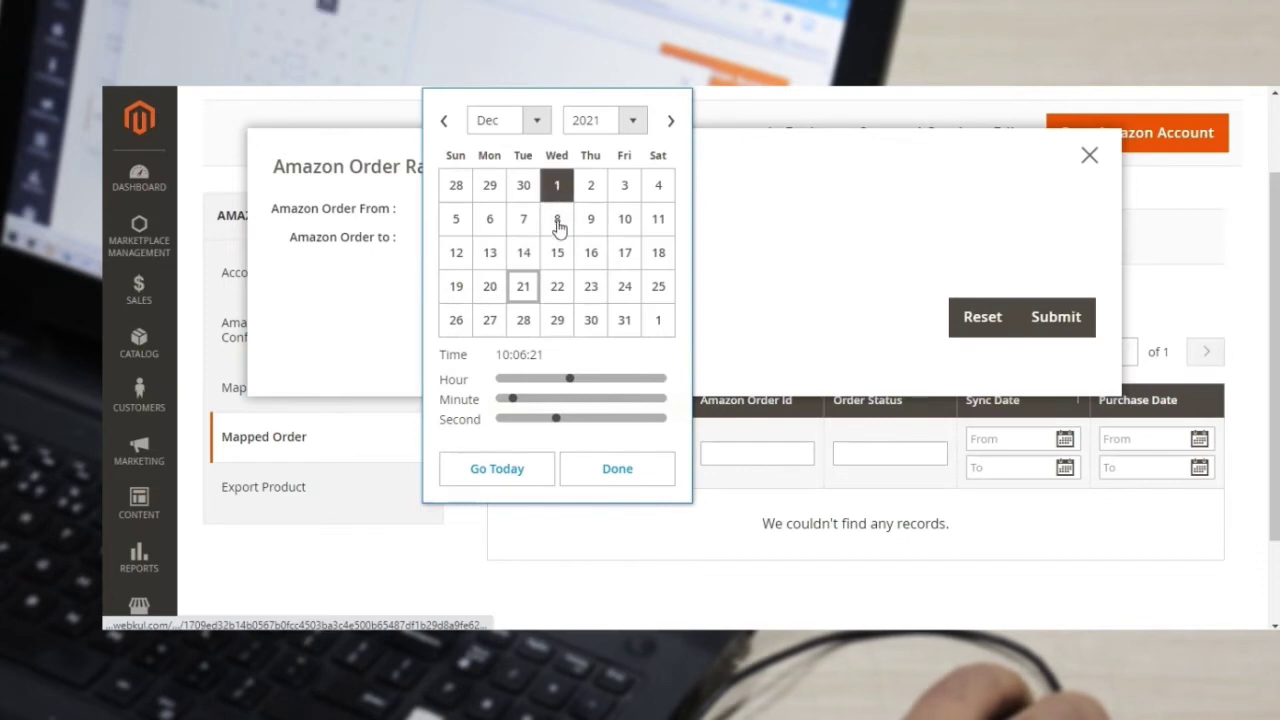
left_click(607, 470)
left_click(559, 238)
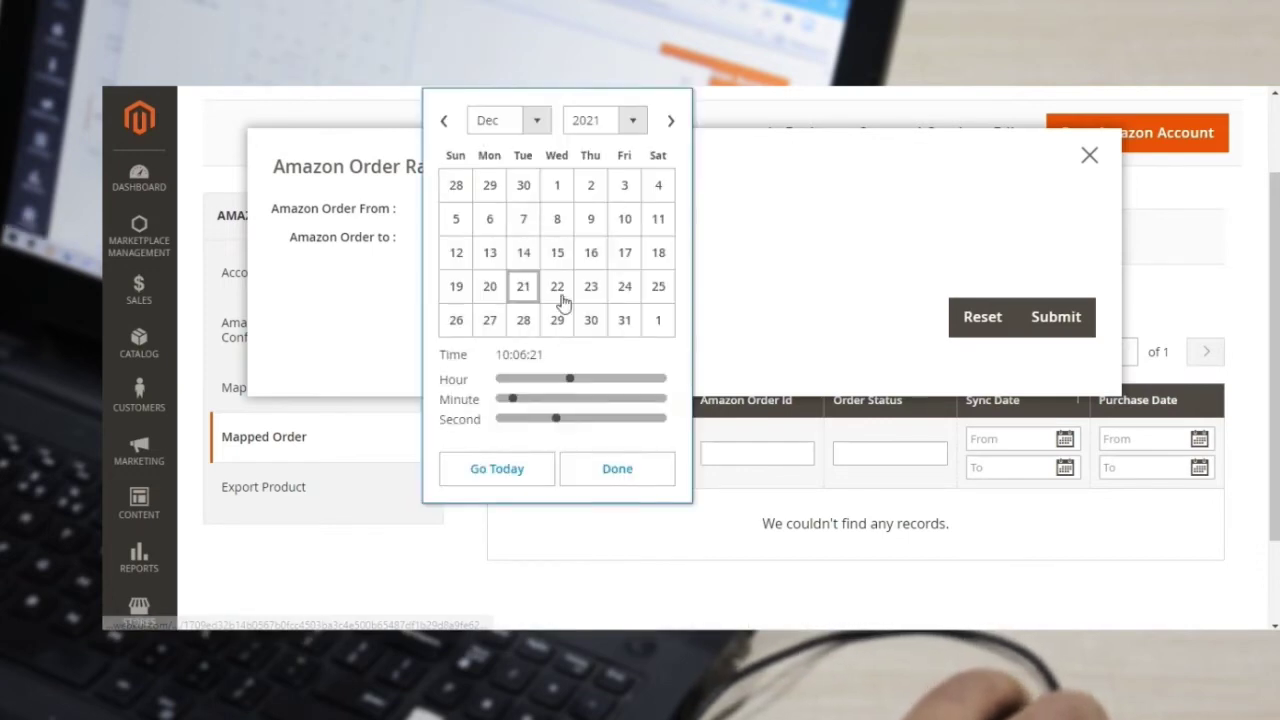
left_click(614, 469)
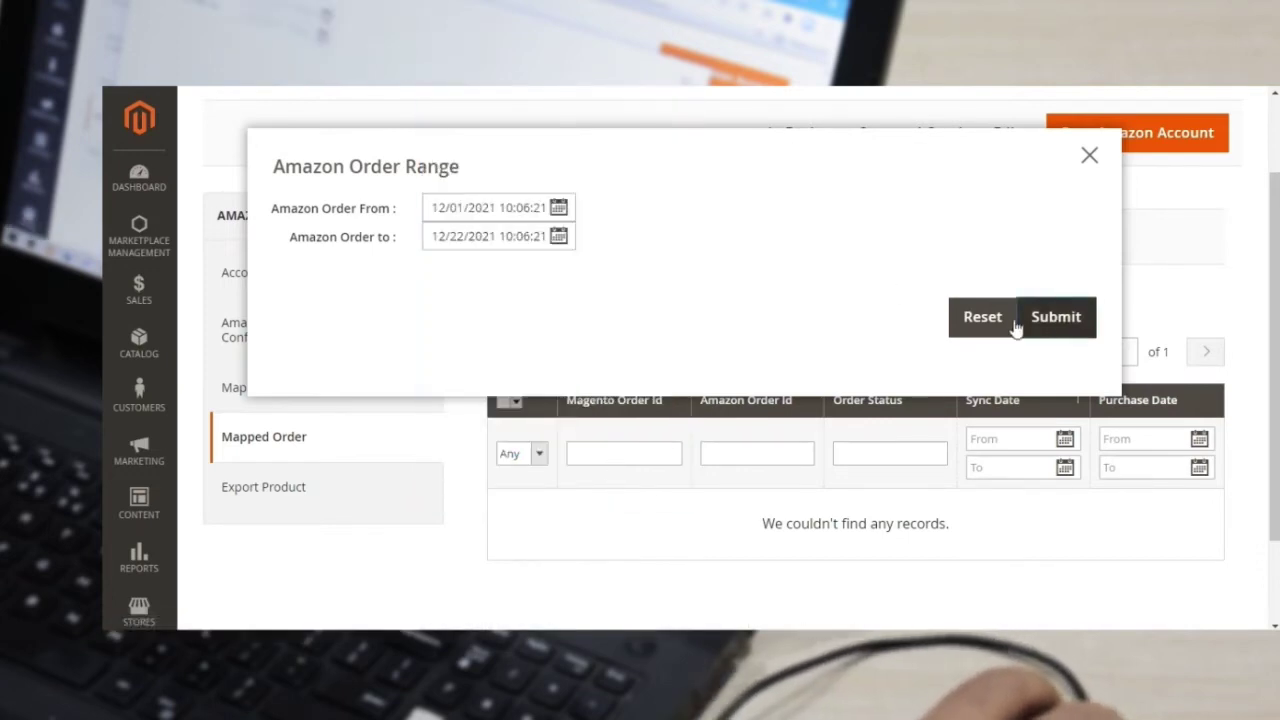
left_click(1090, 158)
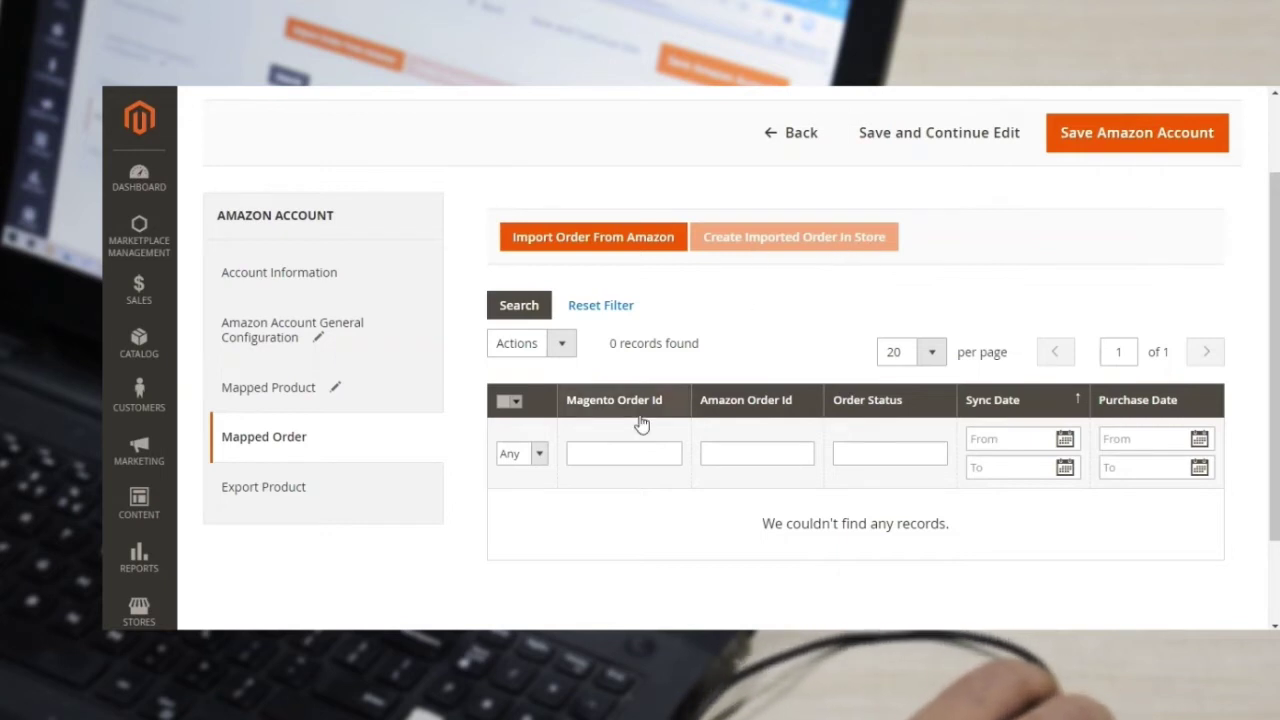
Step: In the Export Product section, select Black Jeans and choose Export To Amazon as the action for it
left_click(322, 489)
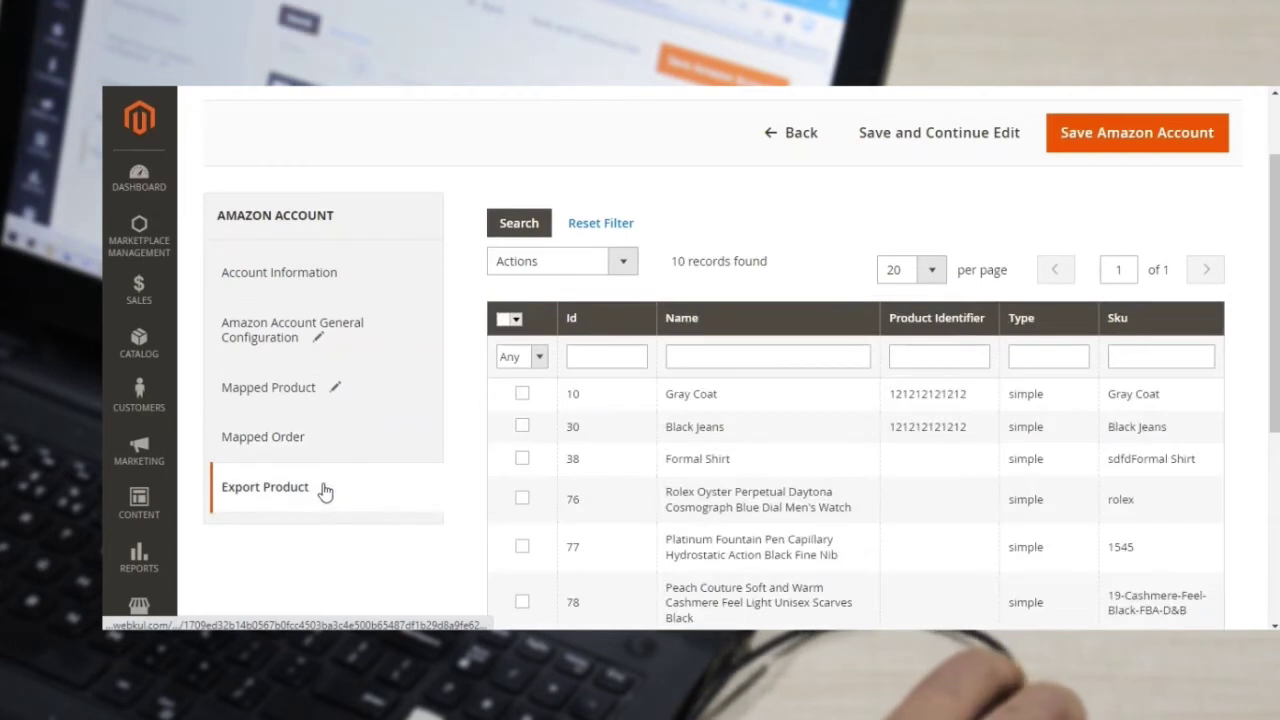
left_click(522, 427)
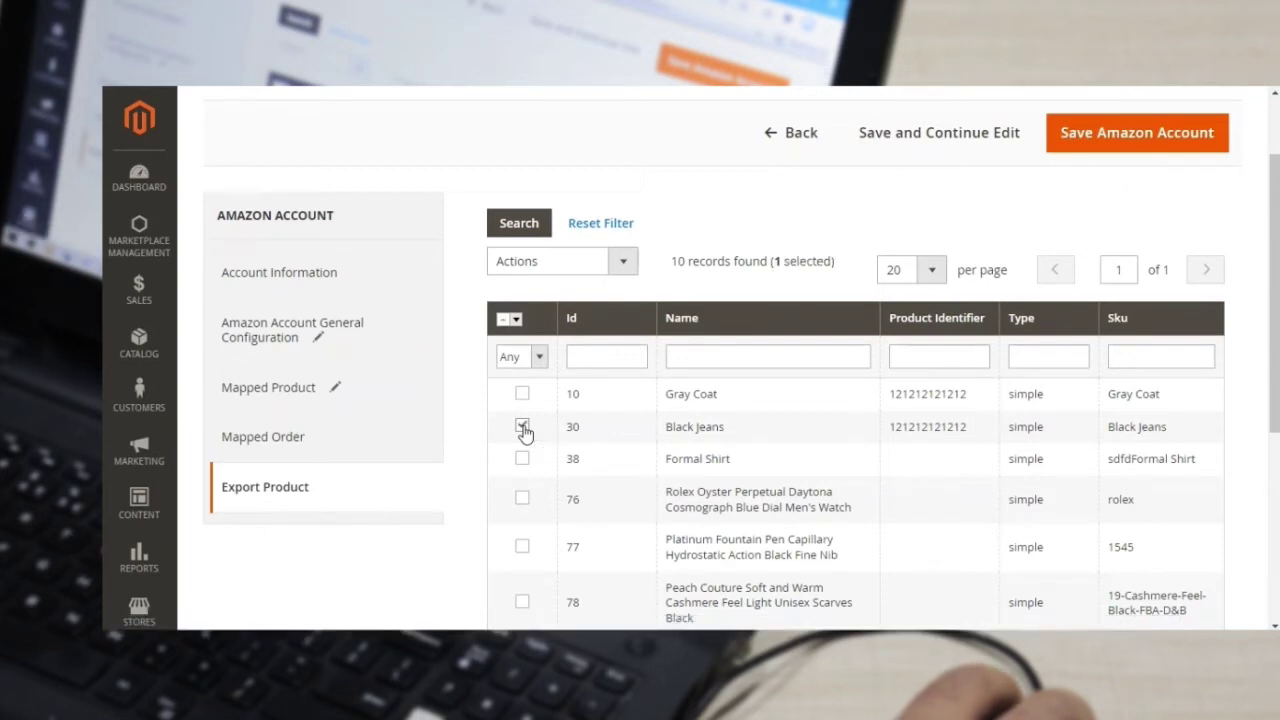
left_click(620, 262)
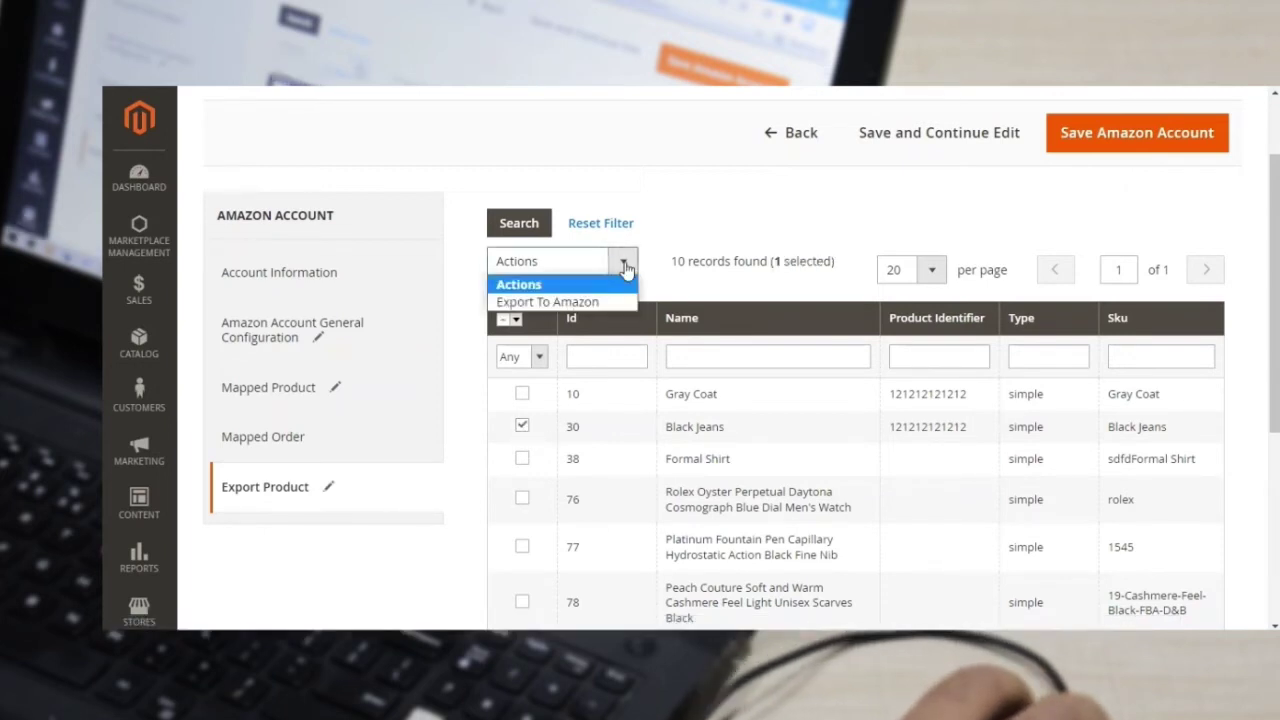
left_click(548, 302)
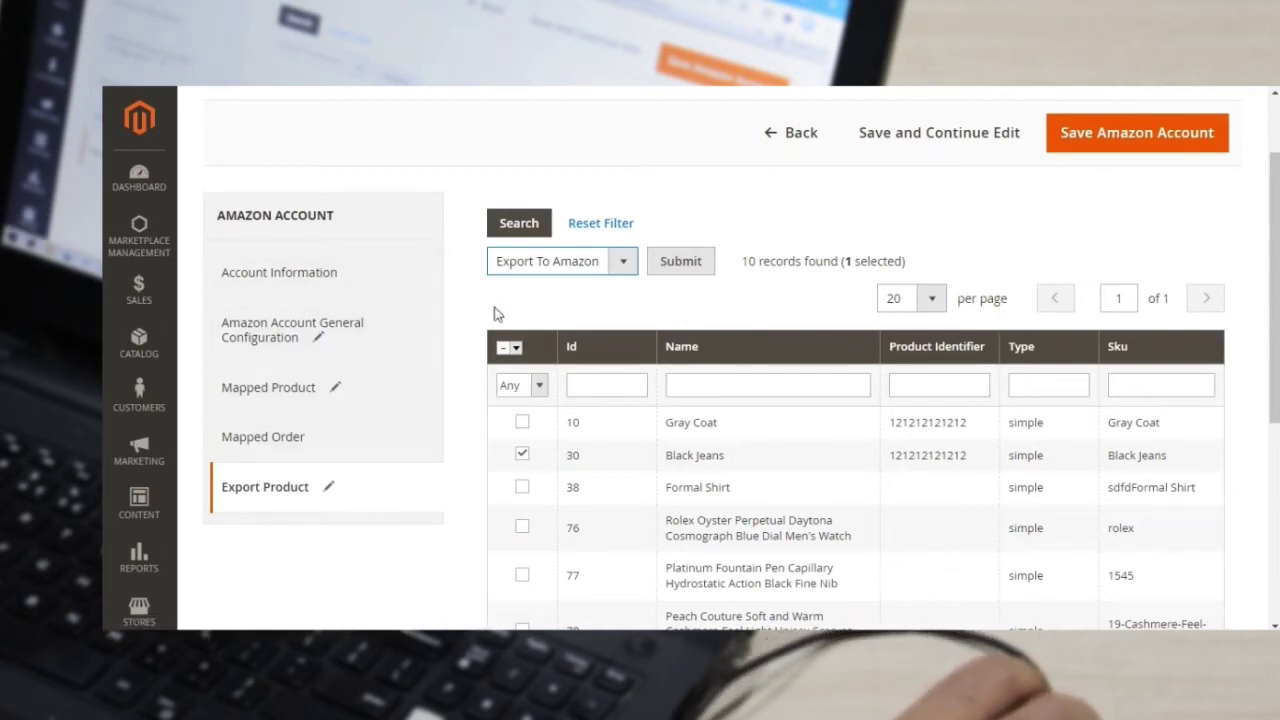
scroll(667, 392, "up", 2)
scroll(667, 392, "down", 3)
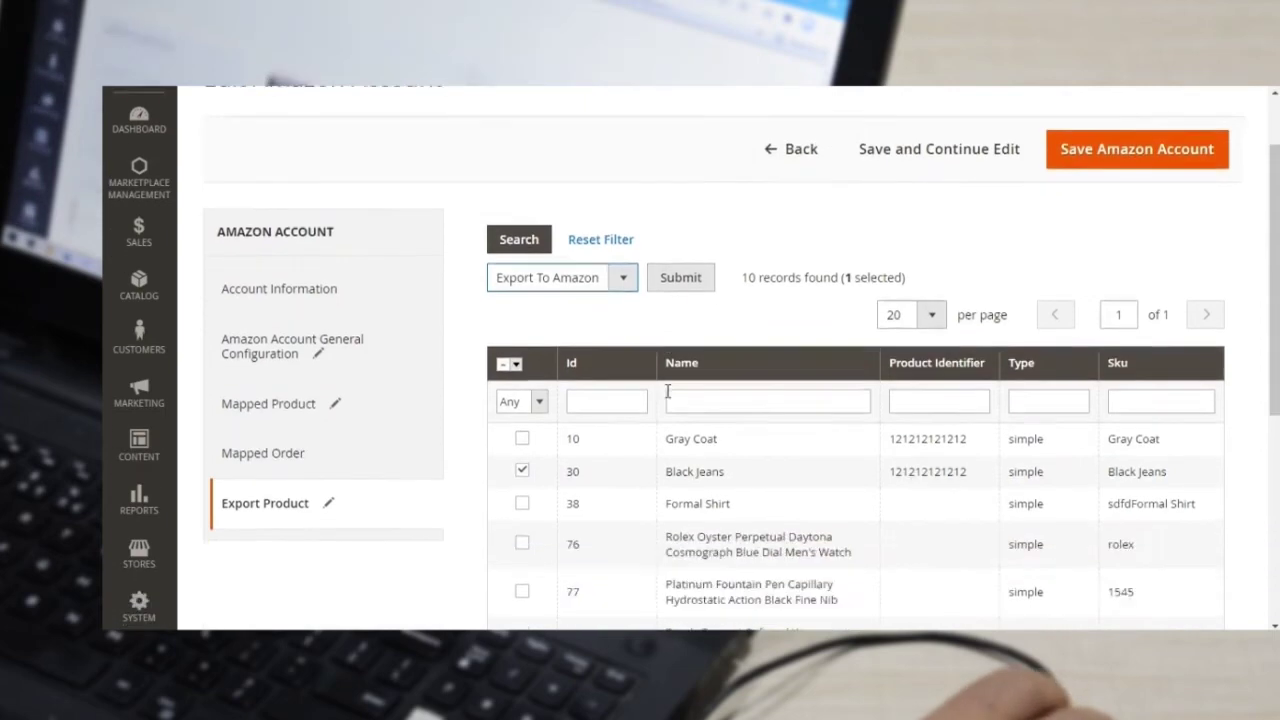
scroll(667, 395, "up", 2)
scroll(667, 396, "up", 1)
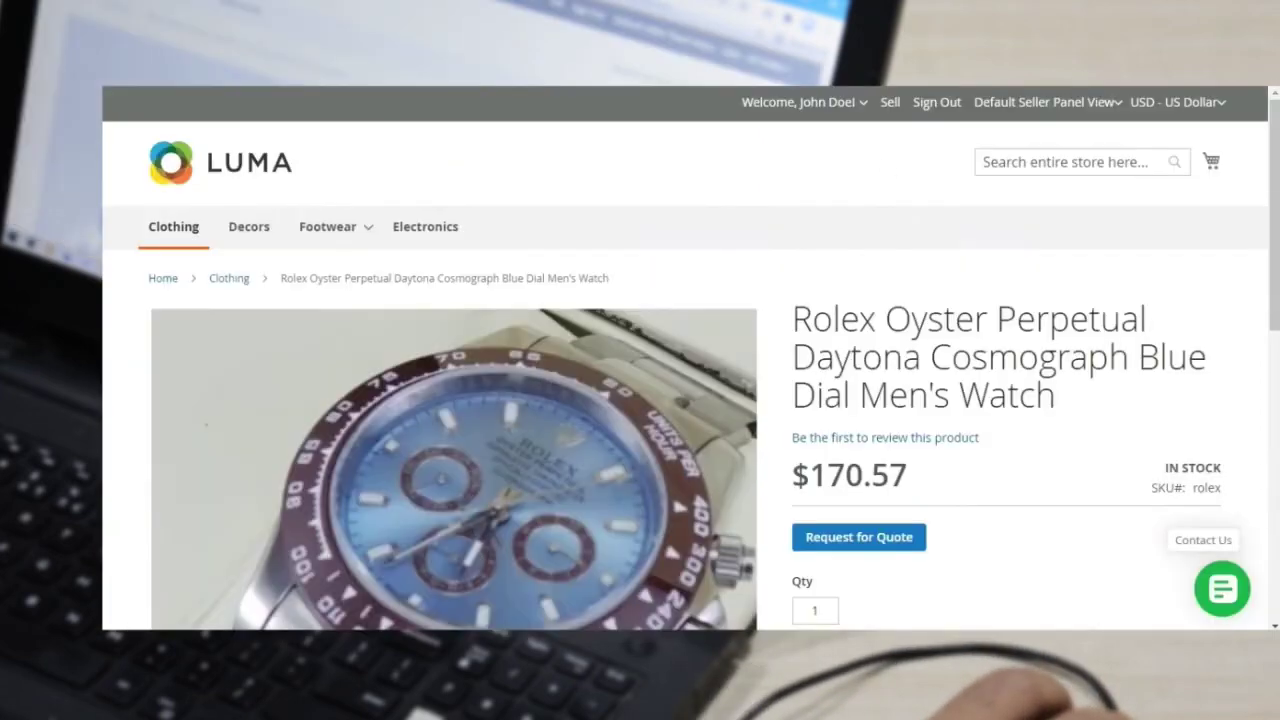
Step: On the Luma storefront, go to the seller's My Account and open the Manage Account page of Amazon Connect
left_click(863, 103)
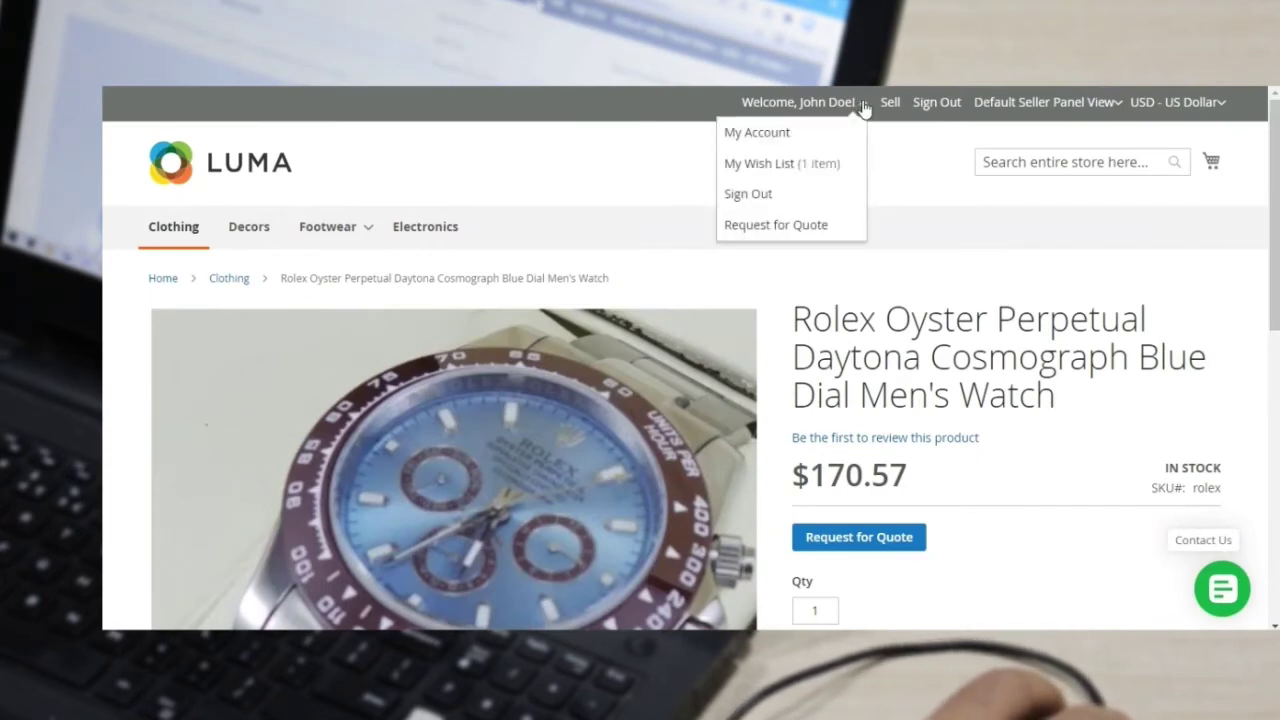
left_click(800, 137)
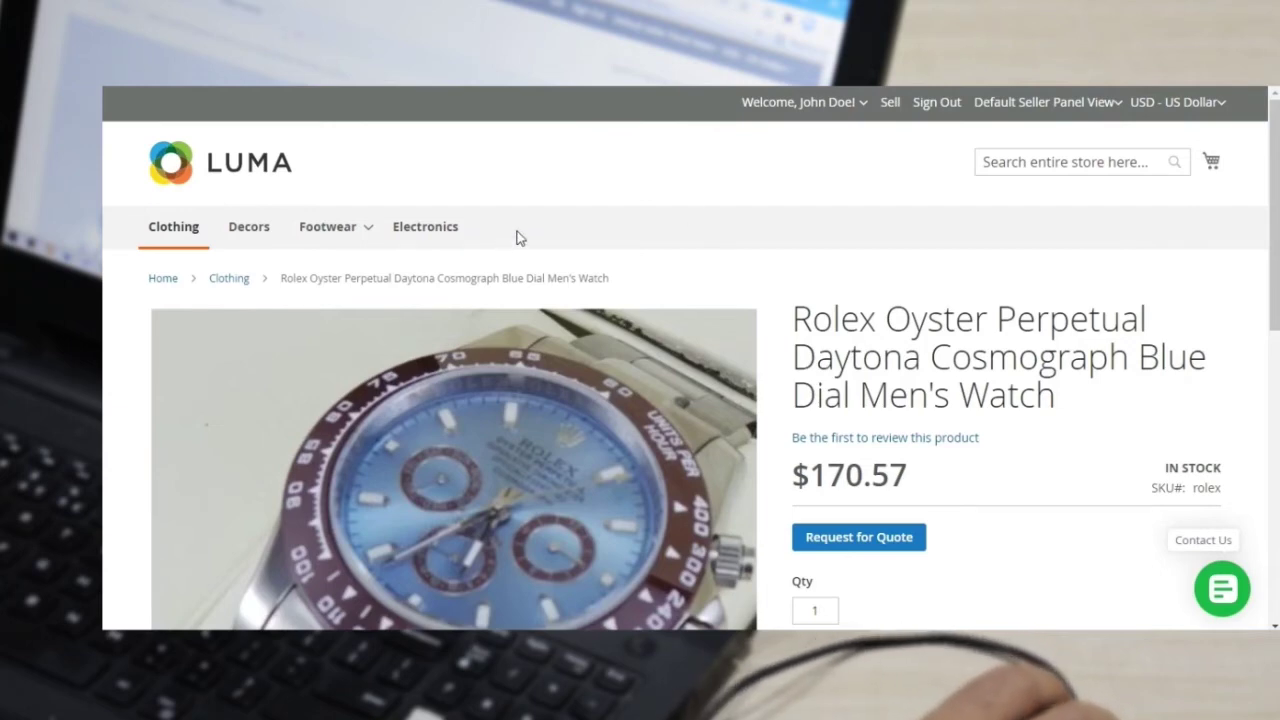
scroll(286, 311, "down", 1)
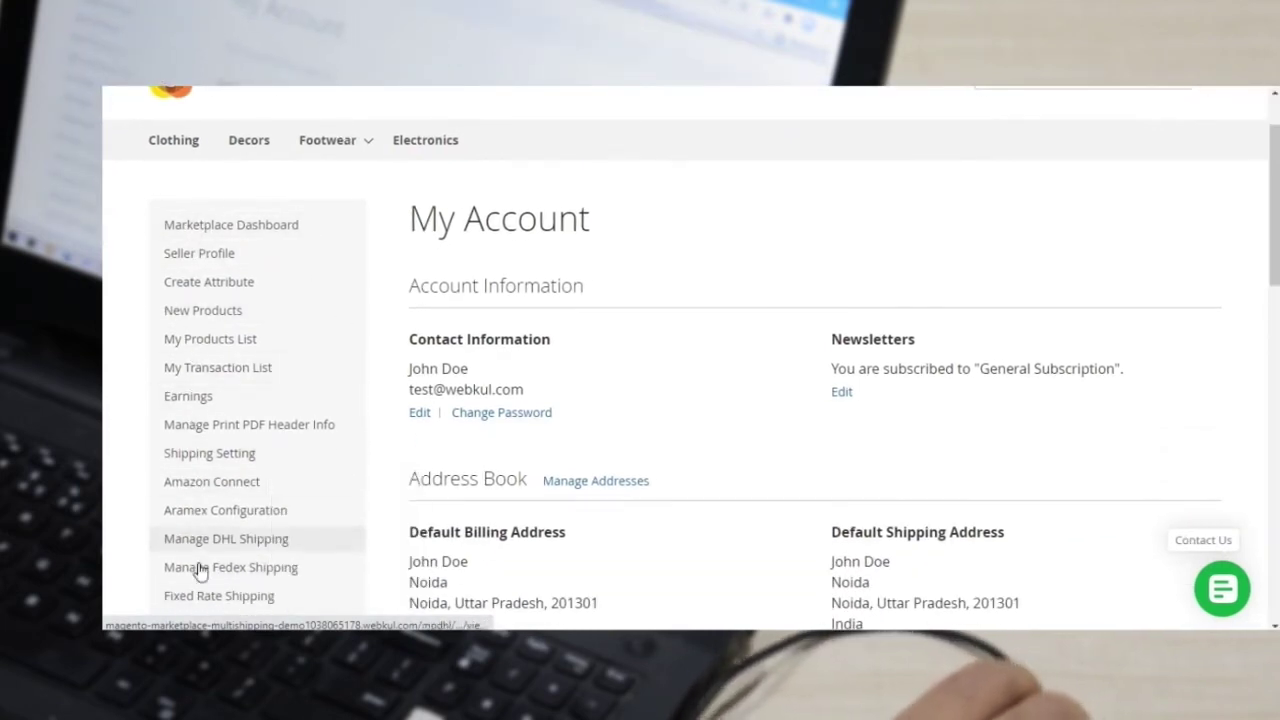
scroll(287, 427, "down", 2)
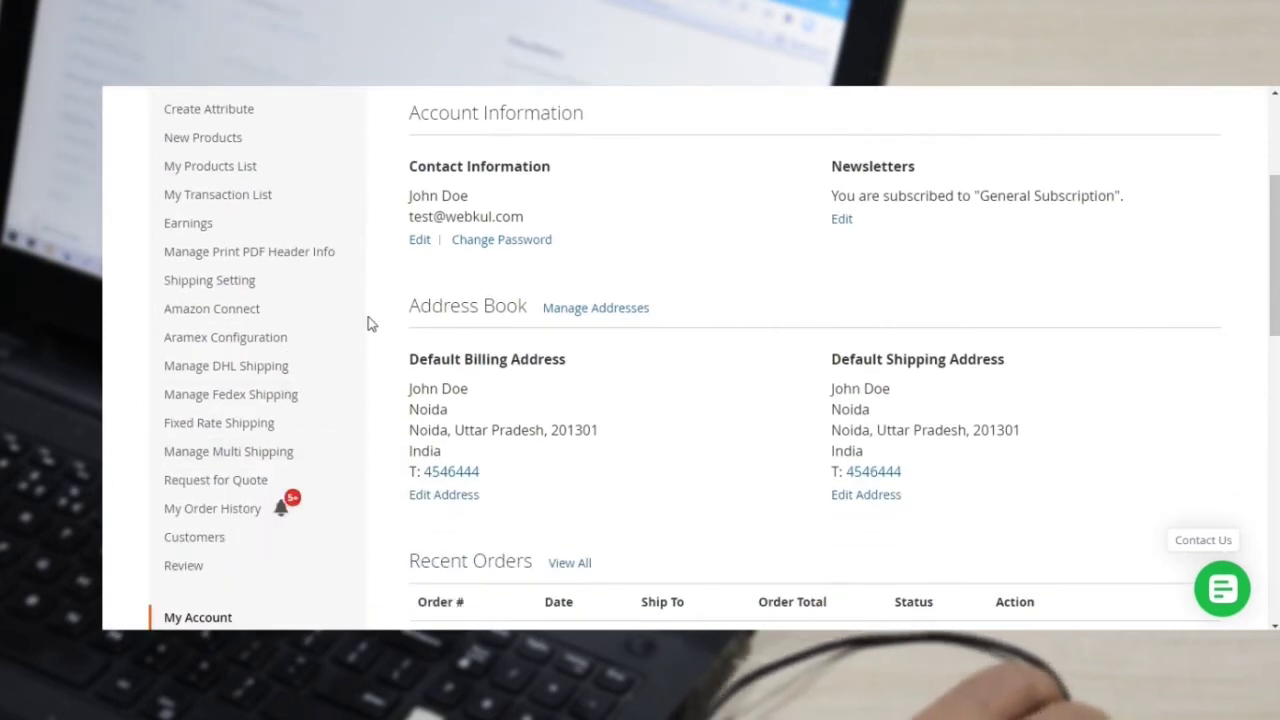
mouse_move(180, 314)
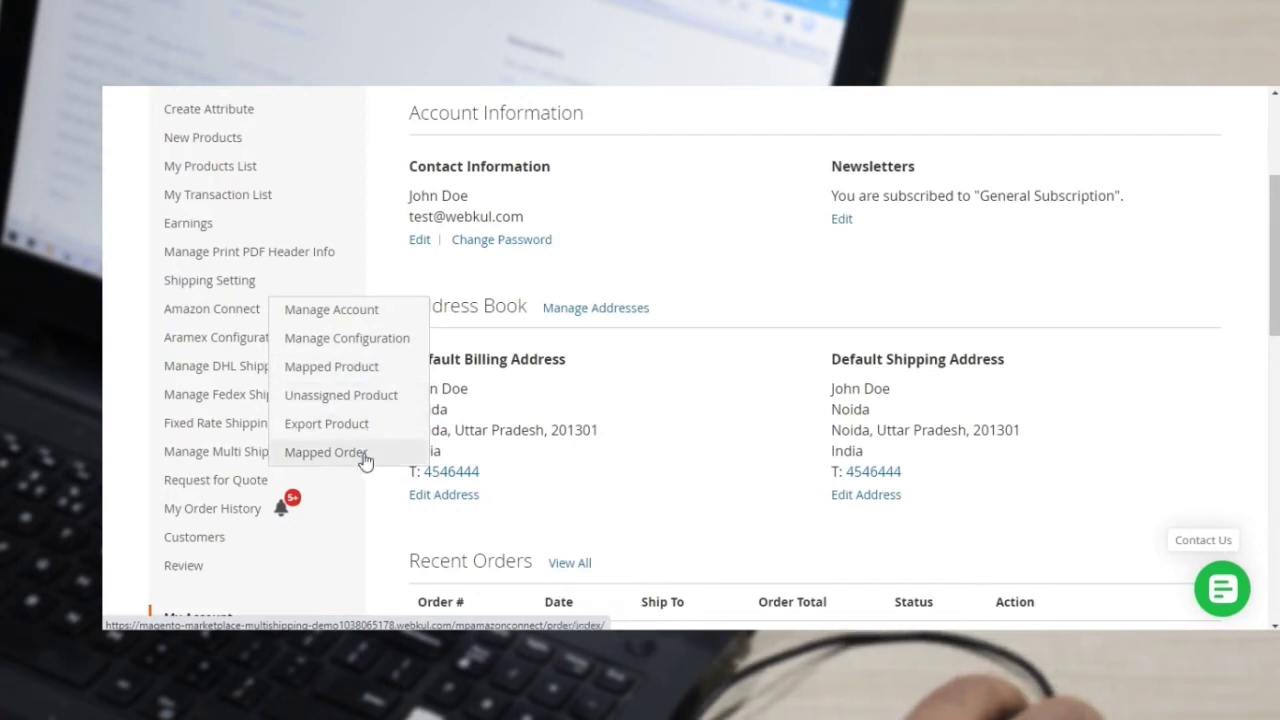
left_click(342, 318)
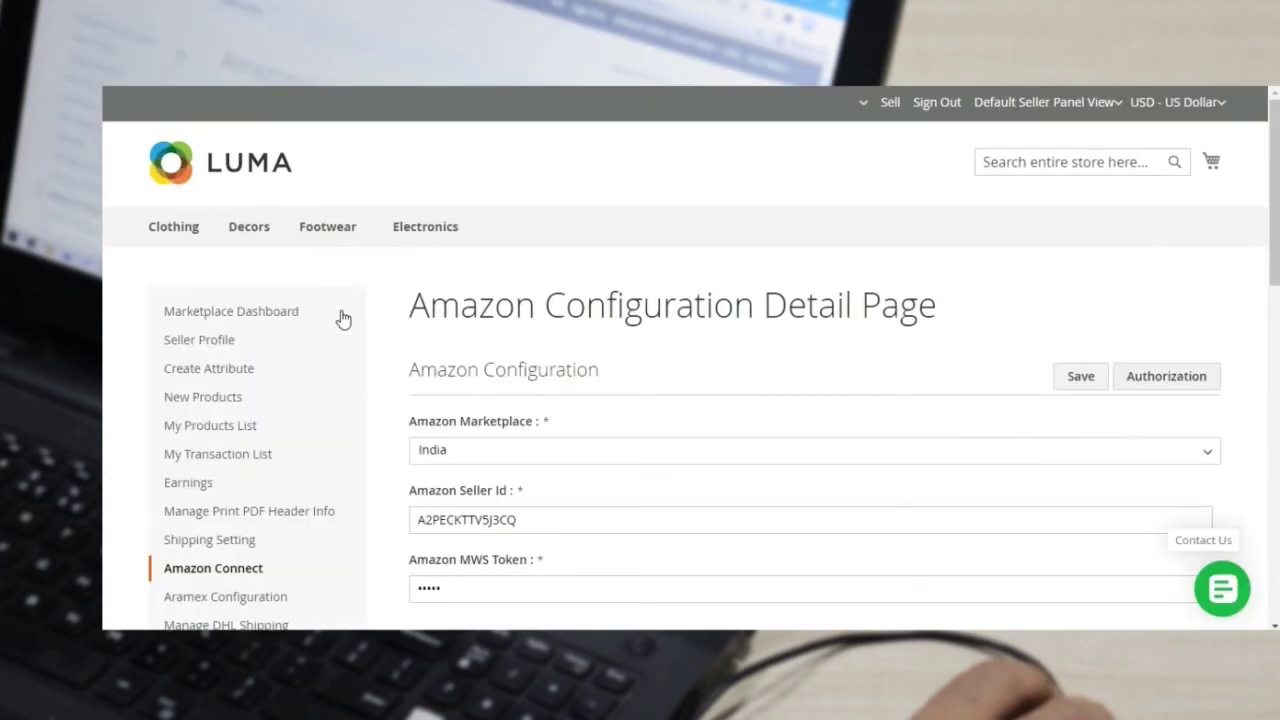
Step: Examine the seller's Amazon configuration fields and the Amazon Marketplace options, keeping India selected
left_click_drag(427, 308, 933, 308)
scroll(735, 315, "down", 2)
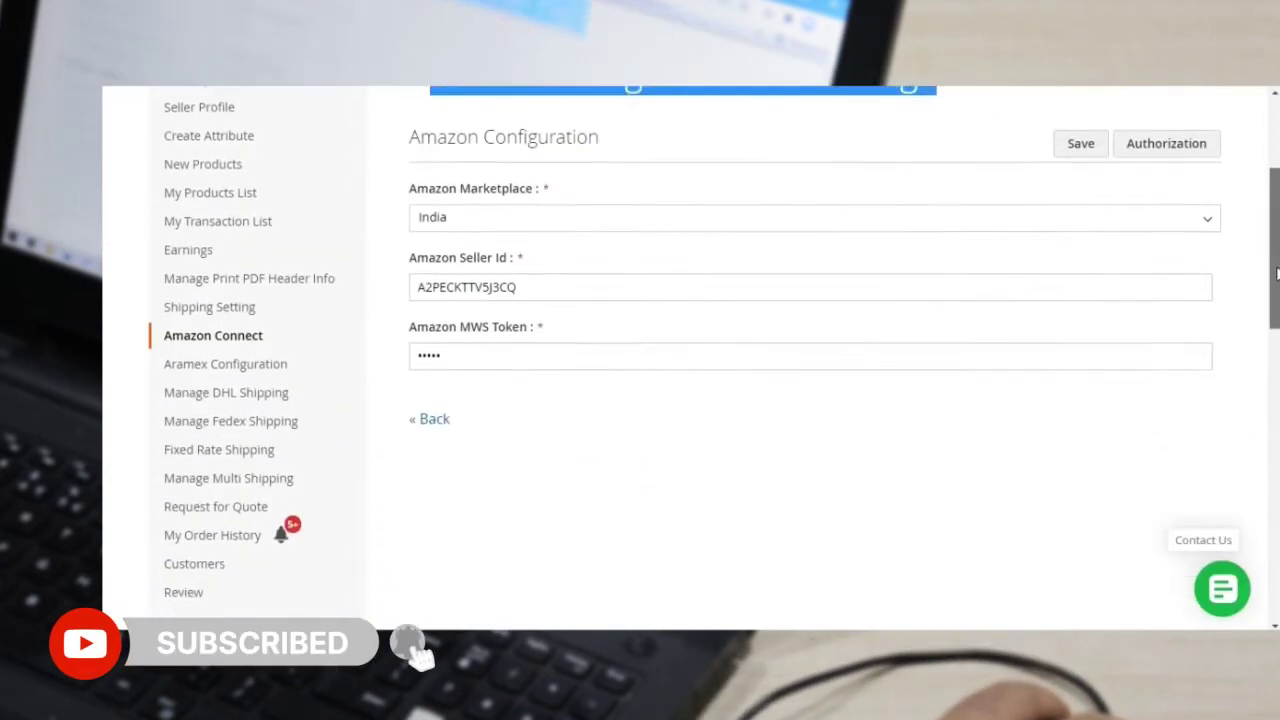
scroll(735, 315, "up", 1)
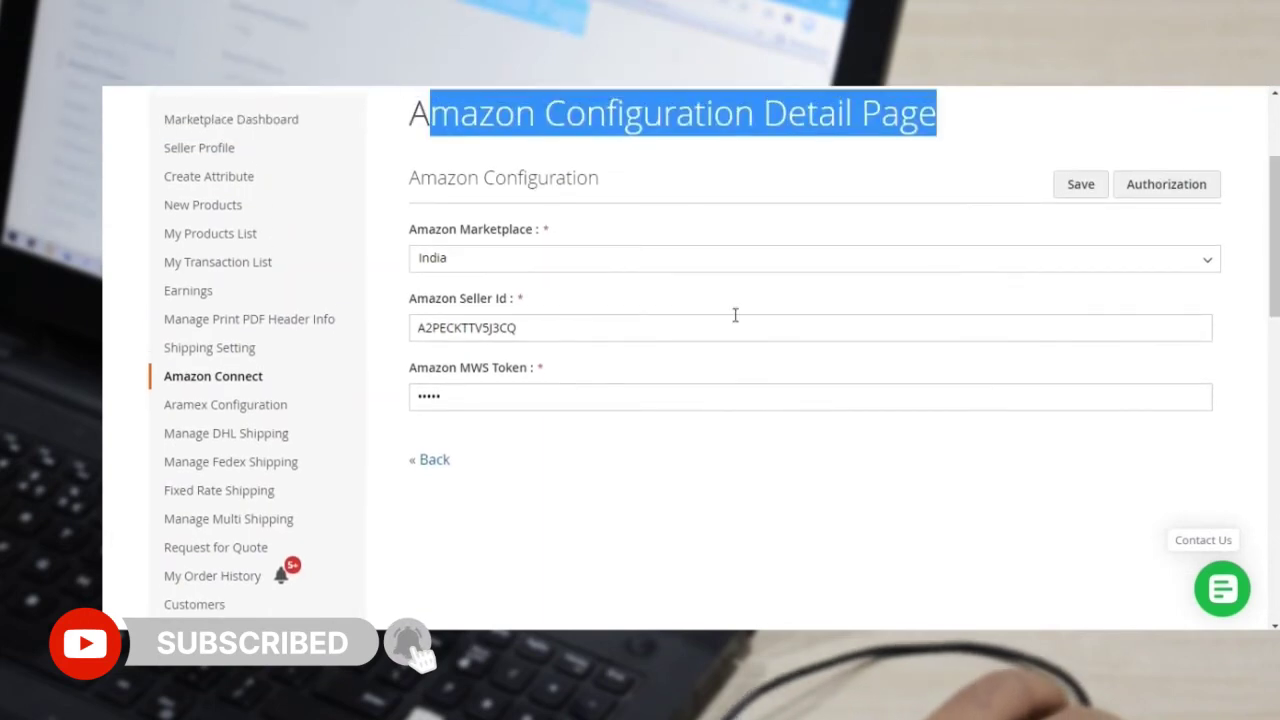
left_click(503, 258)
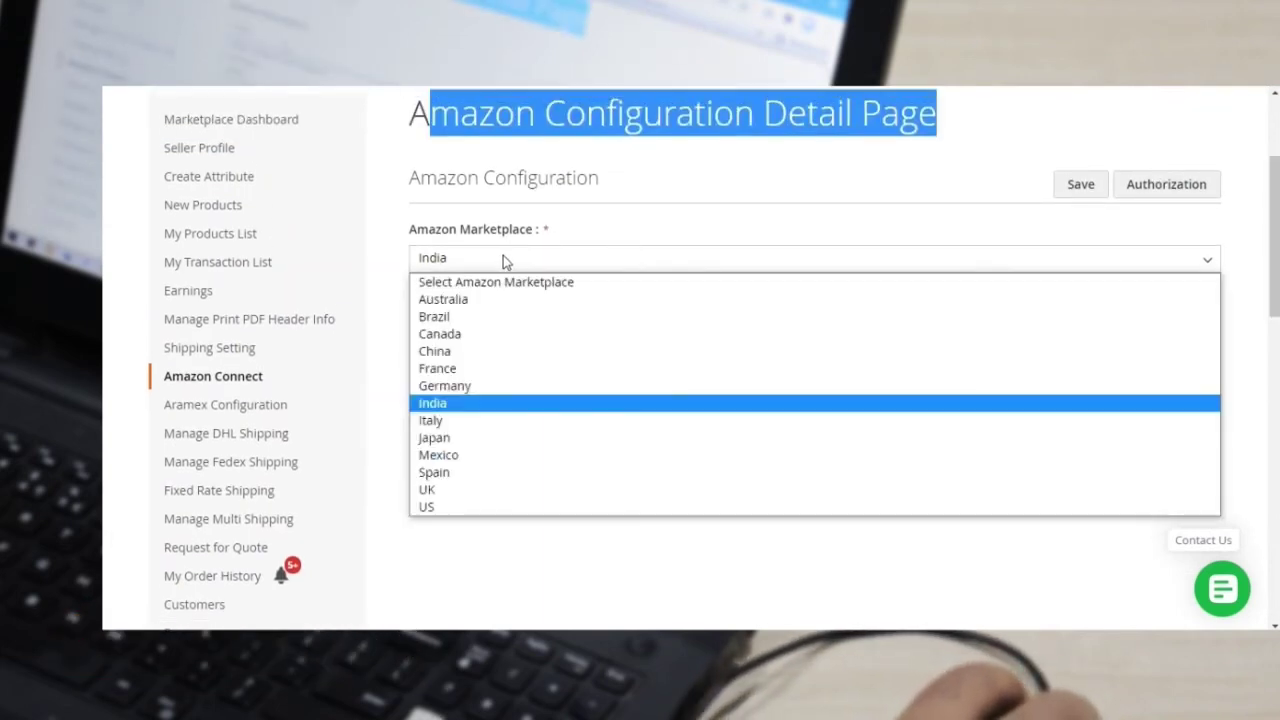
left_click(474, 404)
left_click_drag(534, 329, 486, 372)
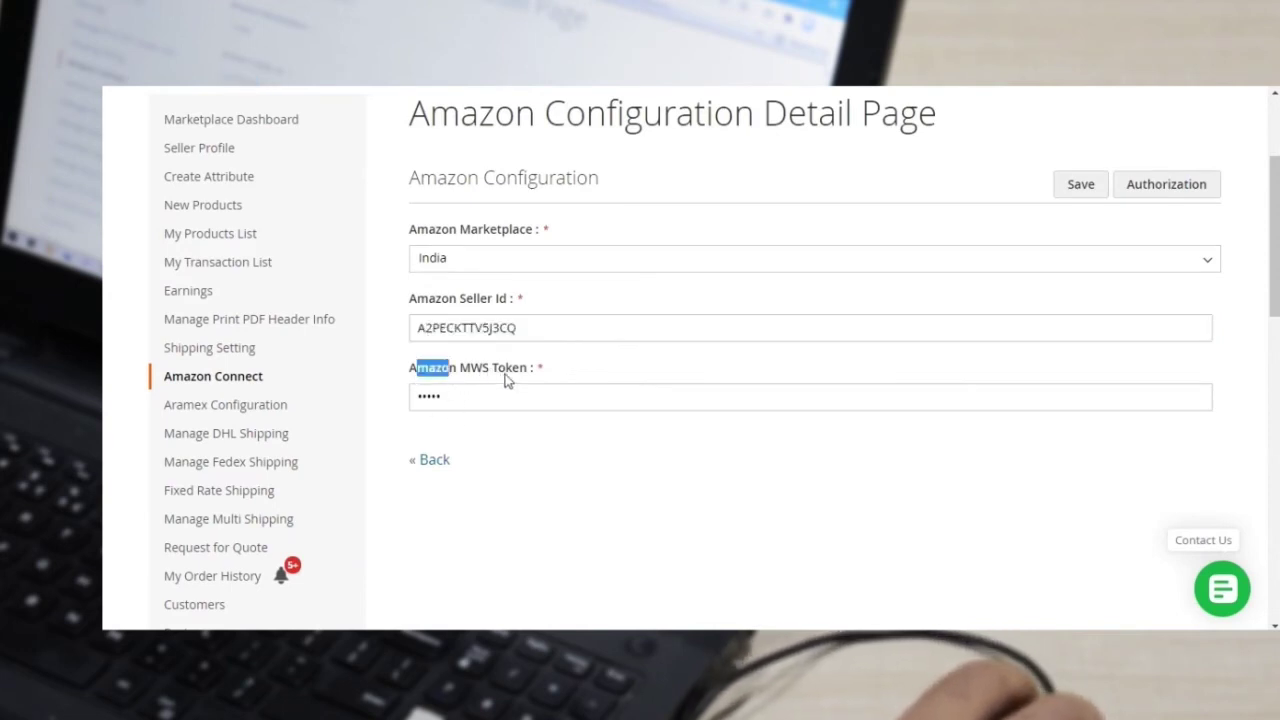
left_click(856, 493)
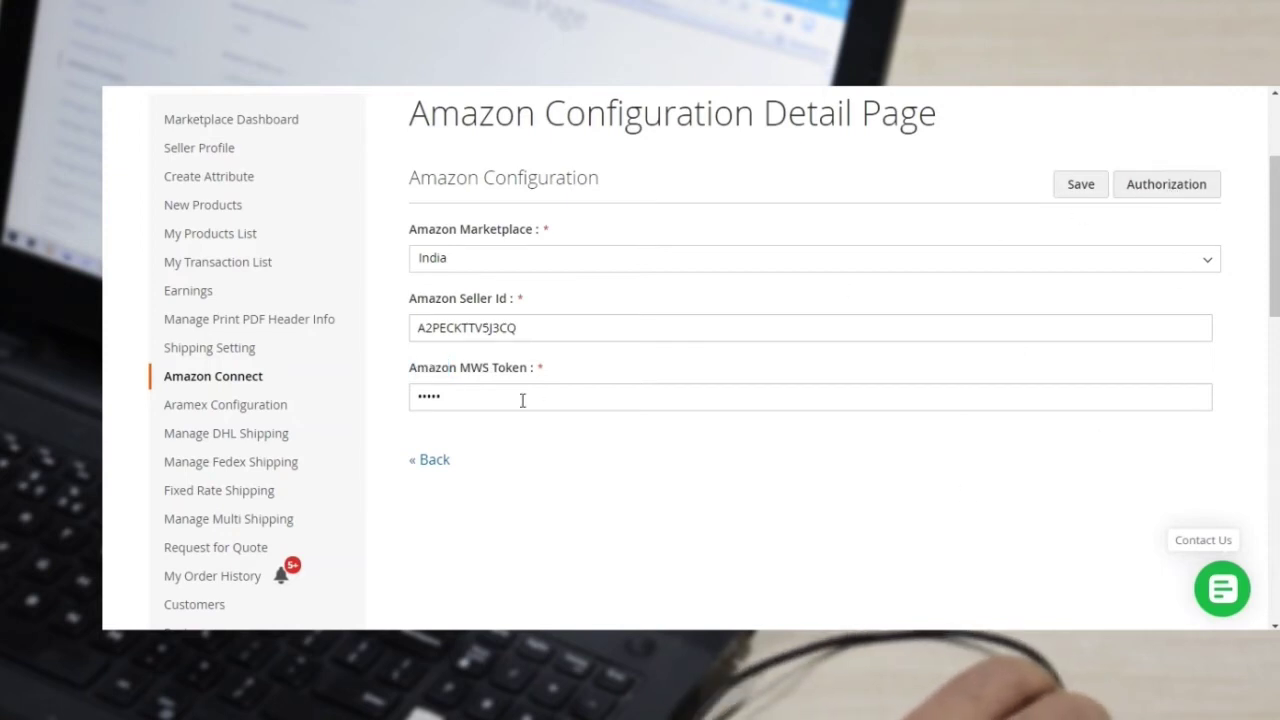
Step: Open the seller's Manage Configuration page of Amazon Connect and set the Attribute Set to Clothes
mouse_move(257, 375)
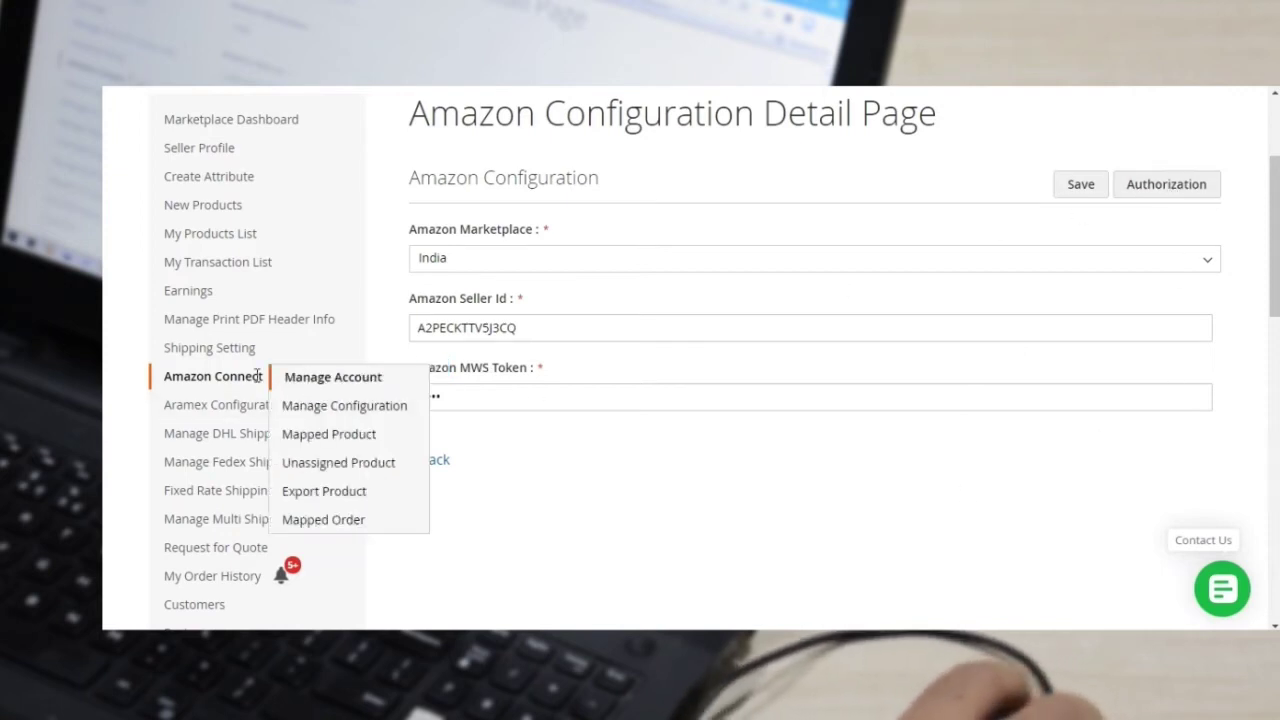
left_click(345, 406)
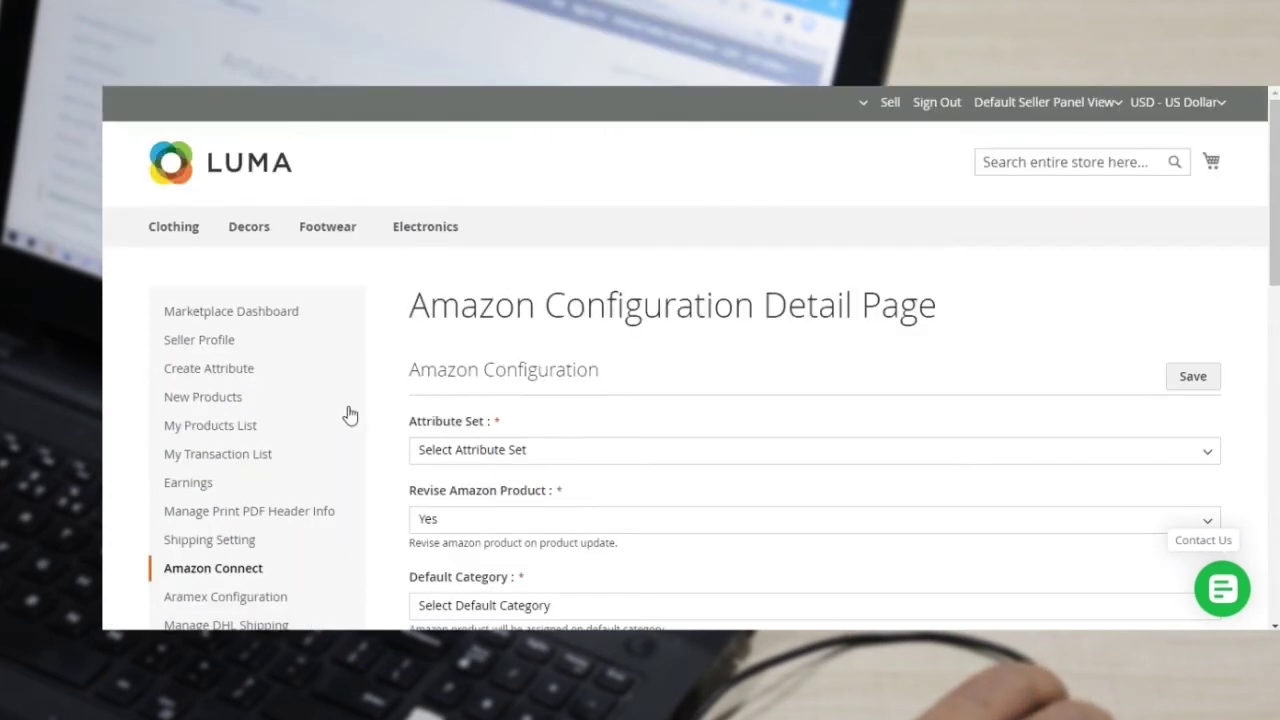
scroll(1208, 272, "down", 2)
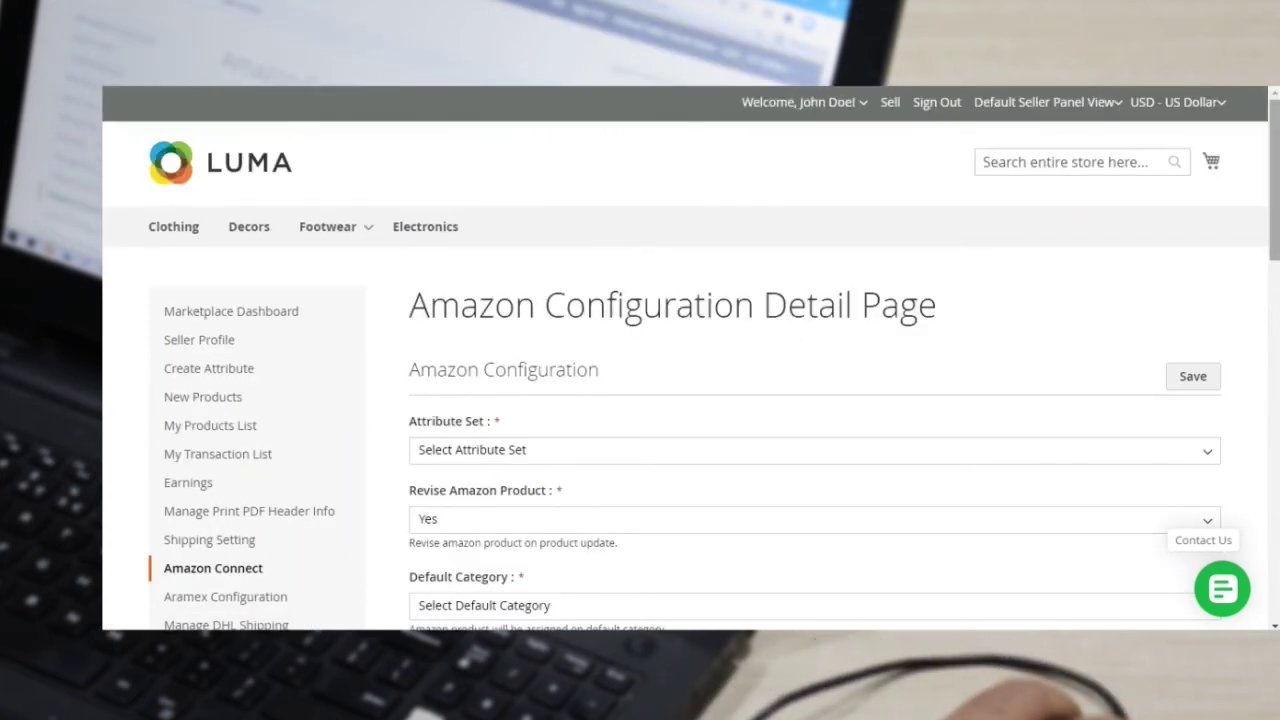
left_click_drag(1275, 223, 1275, 225)
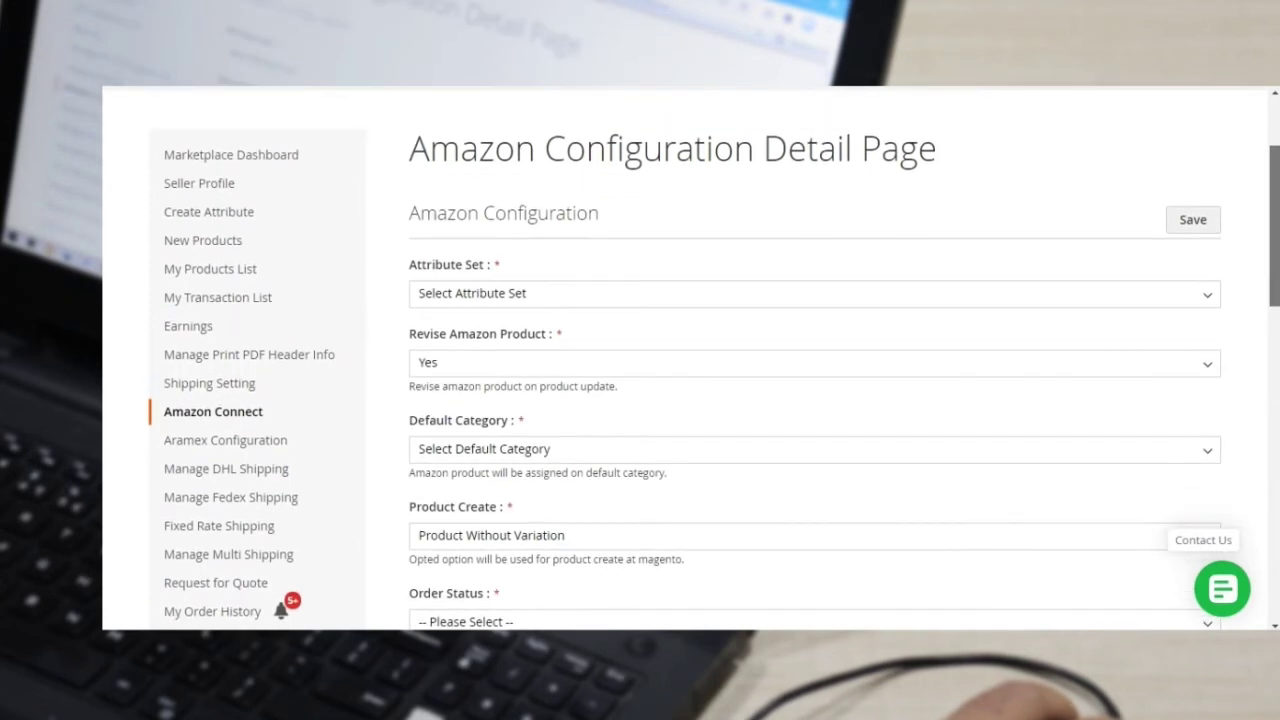
left_click(474, 294)
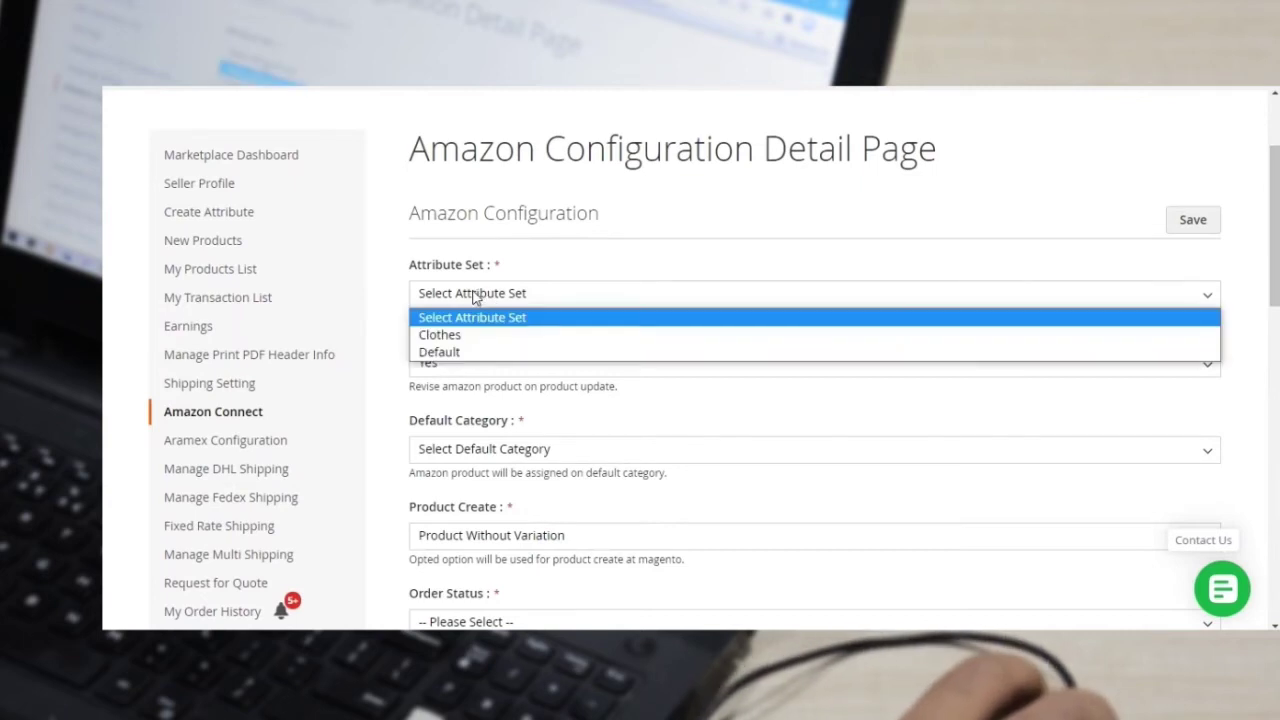
left_click(463, 339)
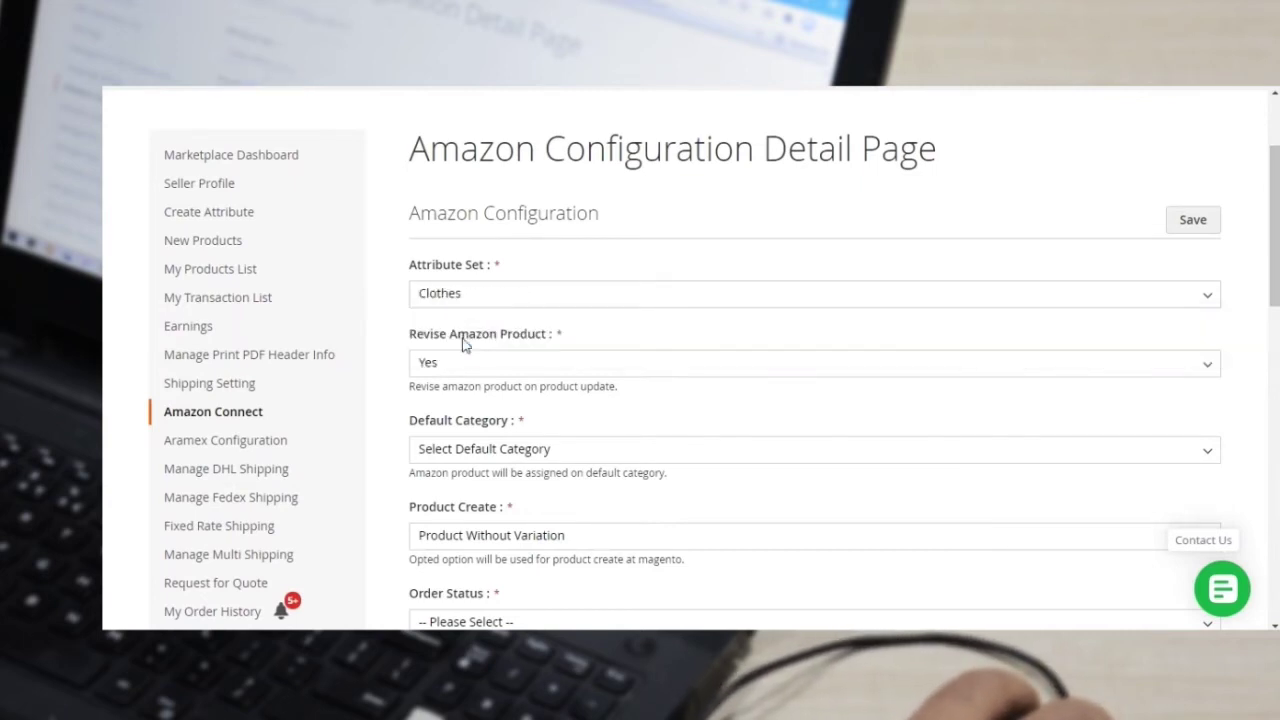
scroll(523, 357, "down", 1)
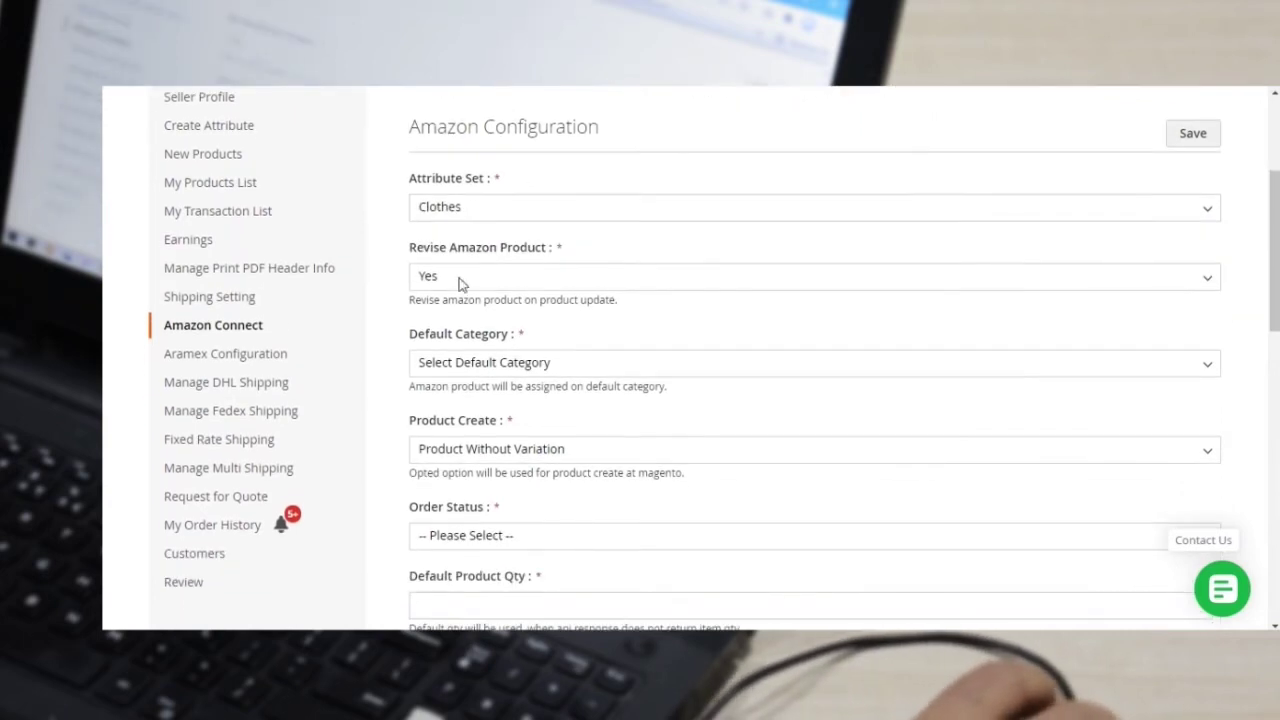
Step: Keep Revise Amazon Product set to Yes and read the description of that setting
left_click(460, 276)
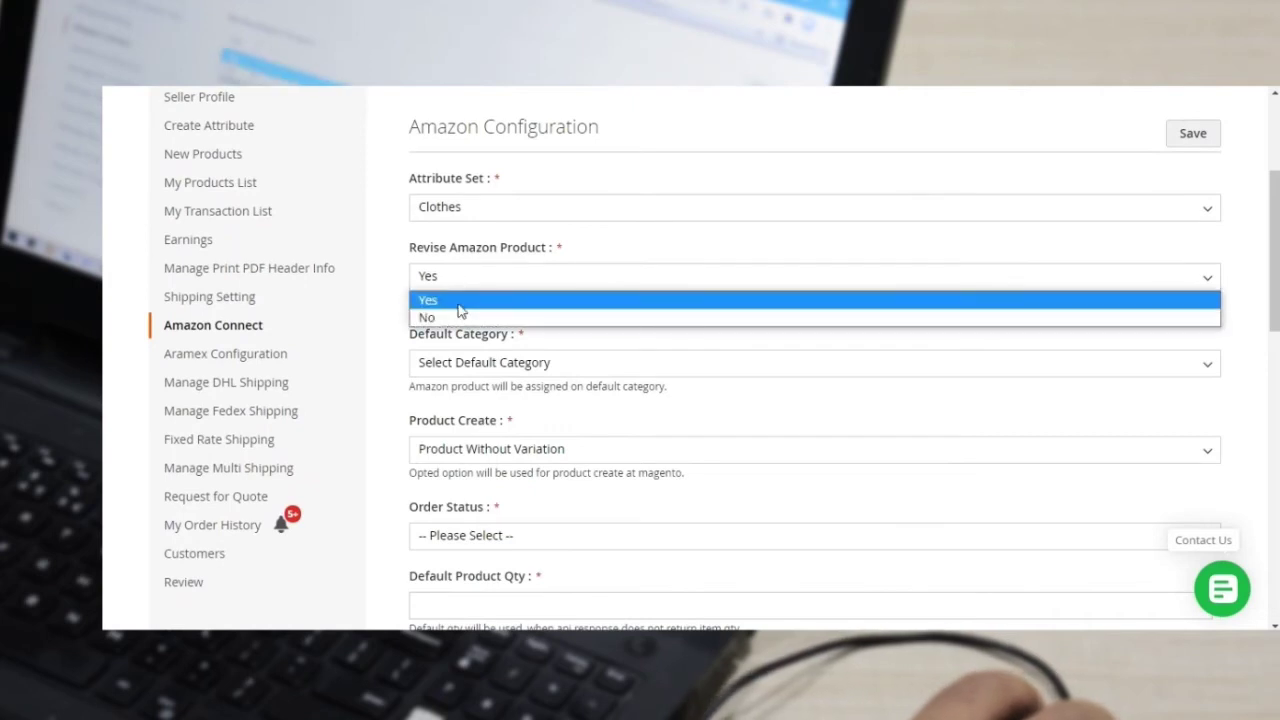
left_click(459, 302)
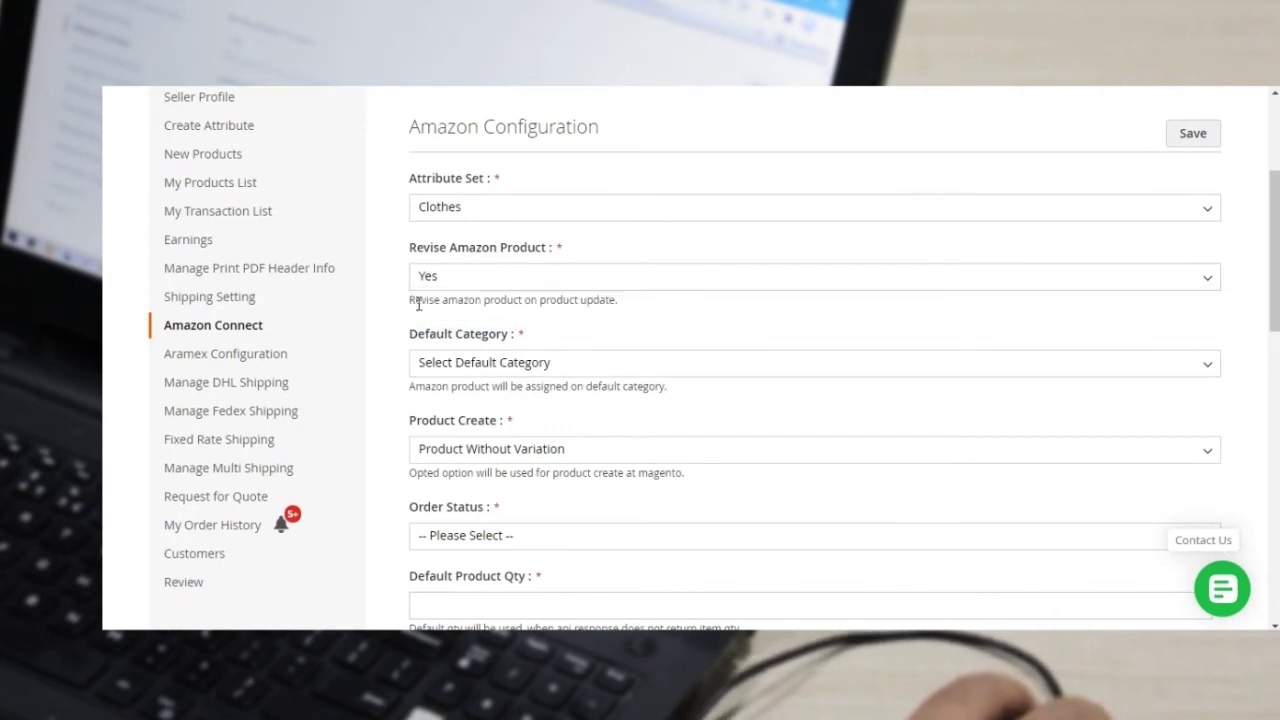
left_click_drag(413, 300, 578, 306)
scroll(578, 306, "down", 1)
scroll(517, 349, "up", 1)
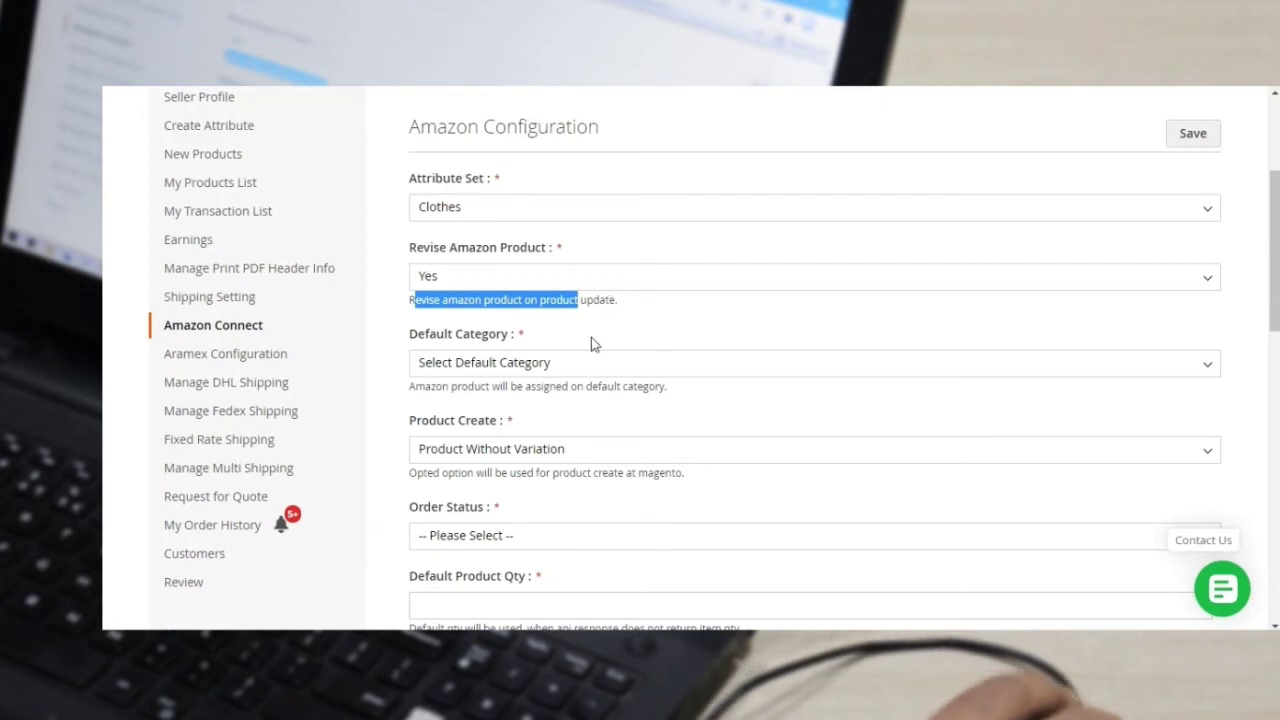
Step: Examine the available options for Default Category, Product Create and Order Status without changing the selections
scroll(594, 337, "down", 1)
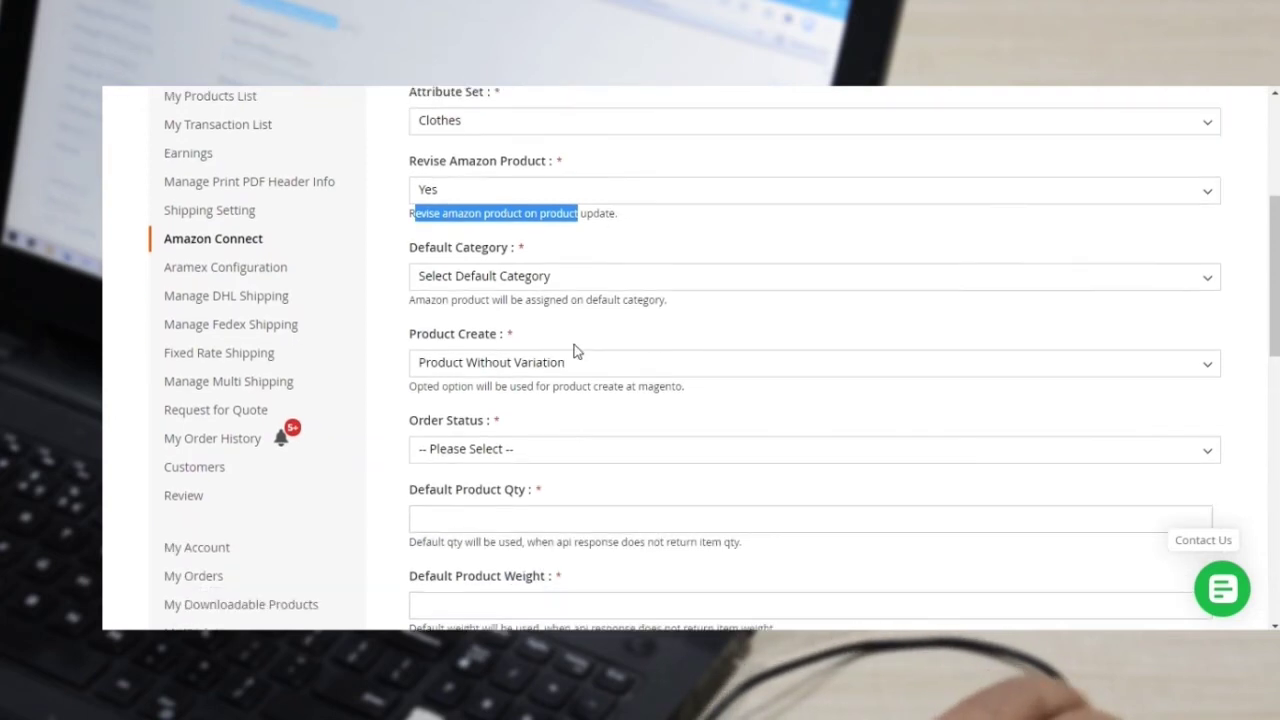
left_click(492, 286)
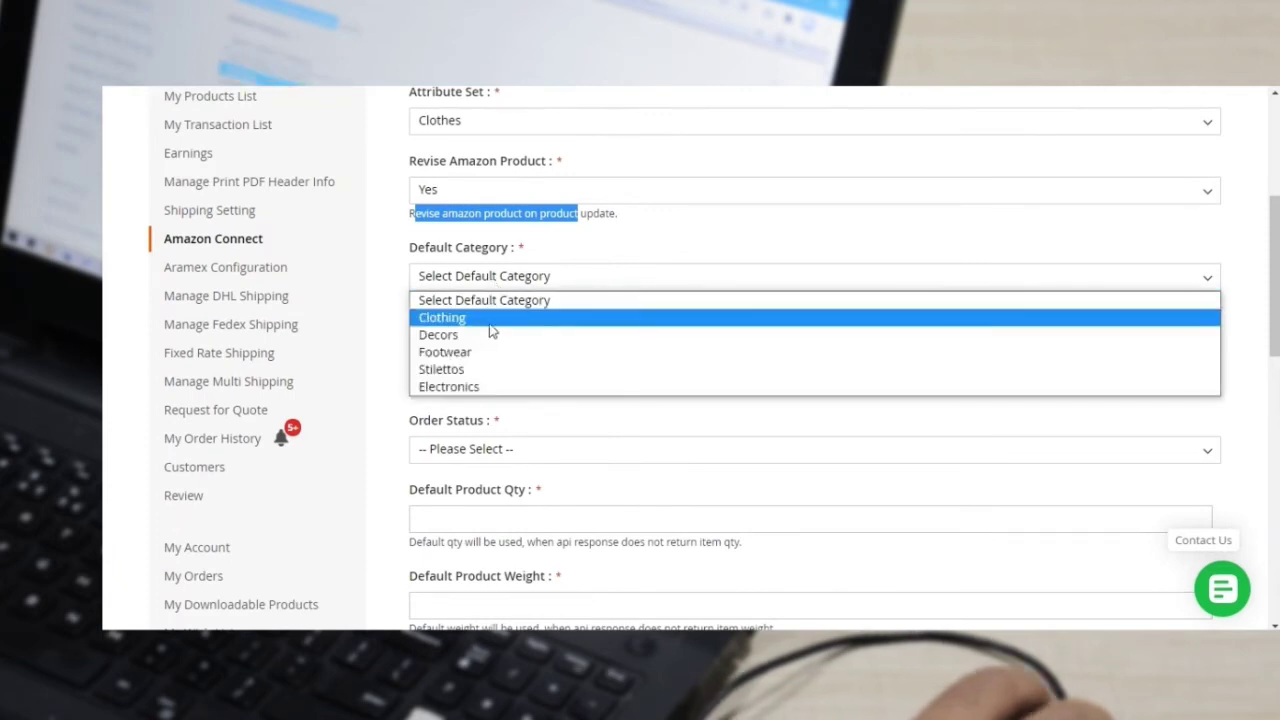
left_click(618, 256)
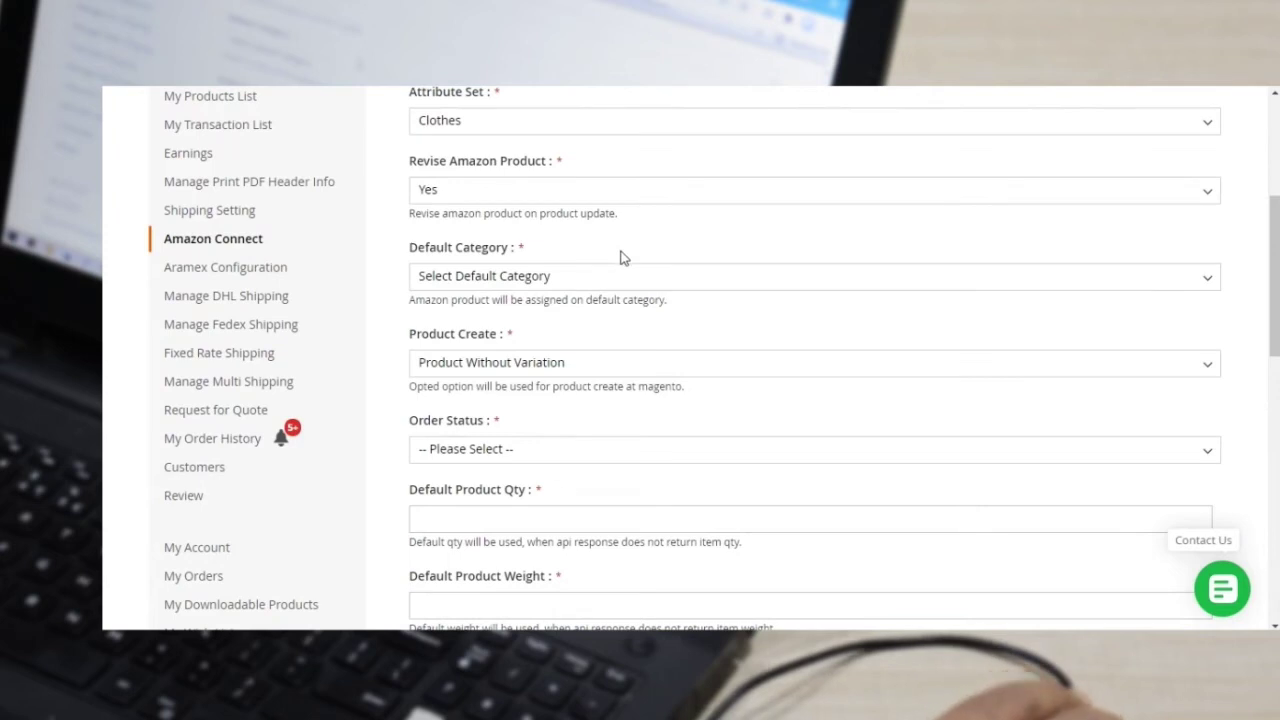
scroll(620, 257, "down", 1)
left_click(492, 283)
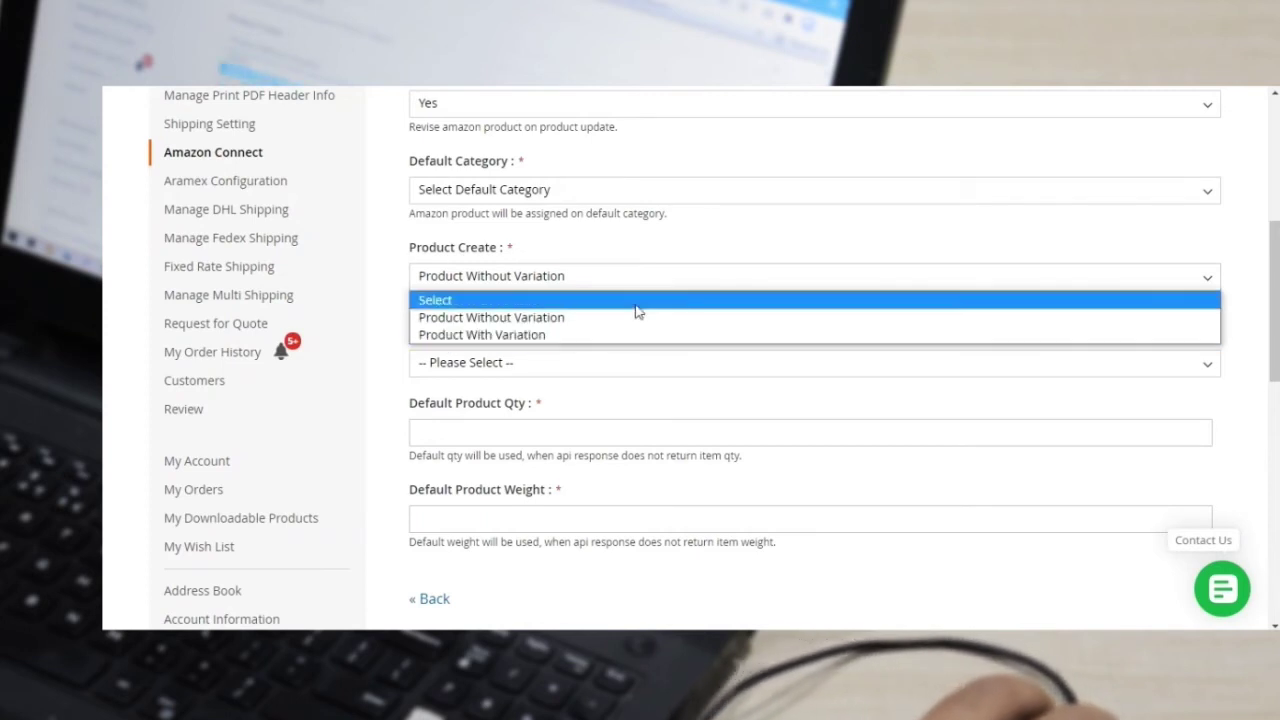
left_click(668, 258)
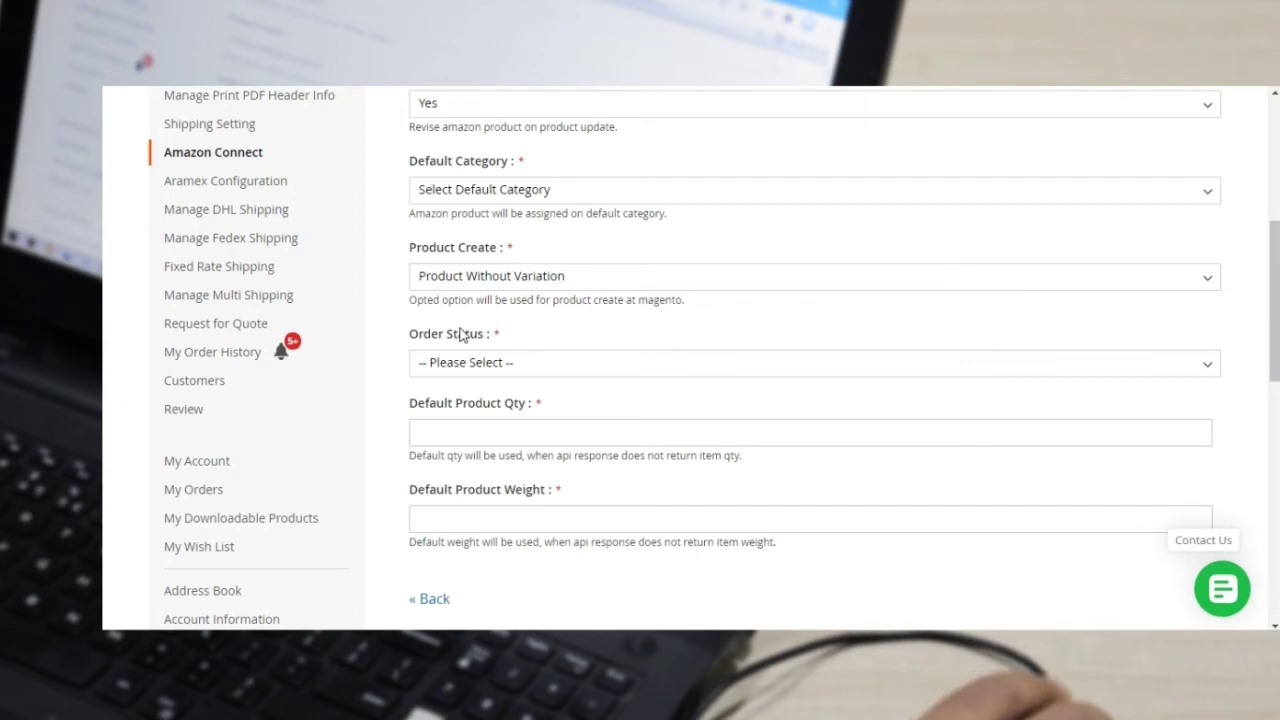
scroll(486, 360, "down", 1)
left_click(492, 285)
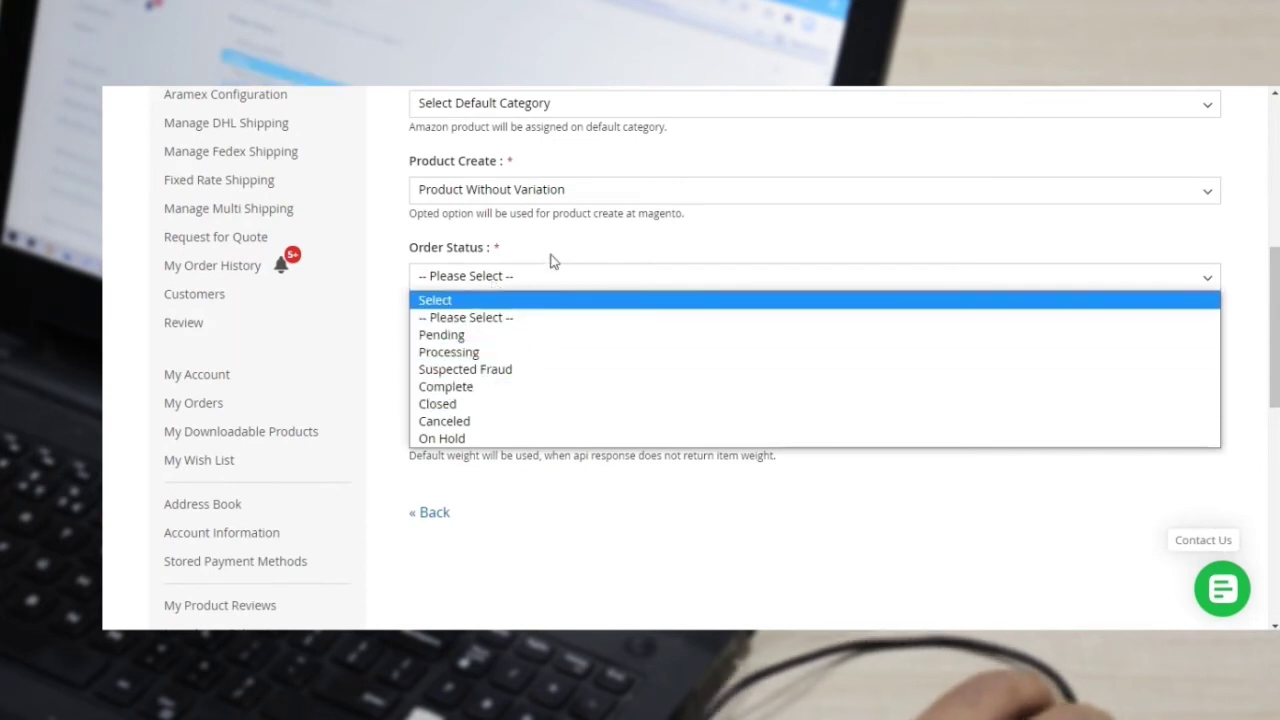
left_click(560, 246)
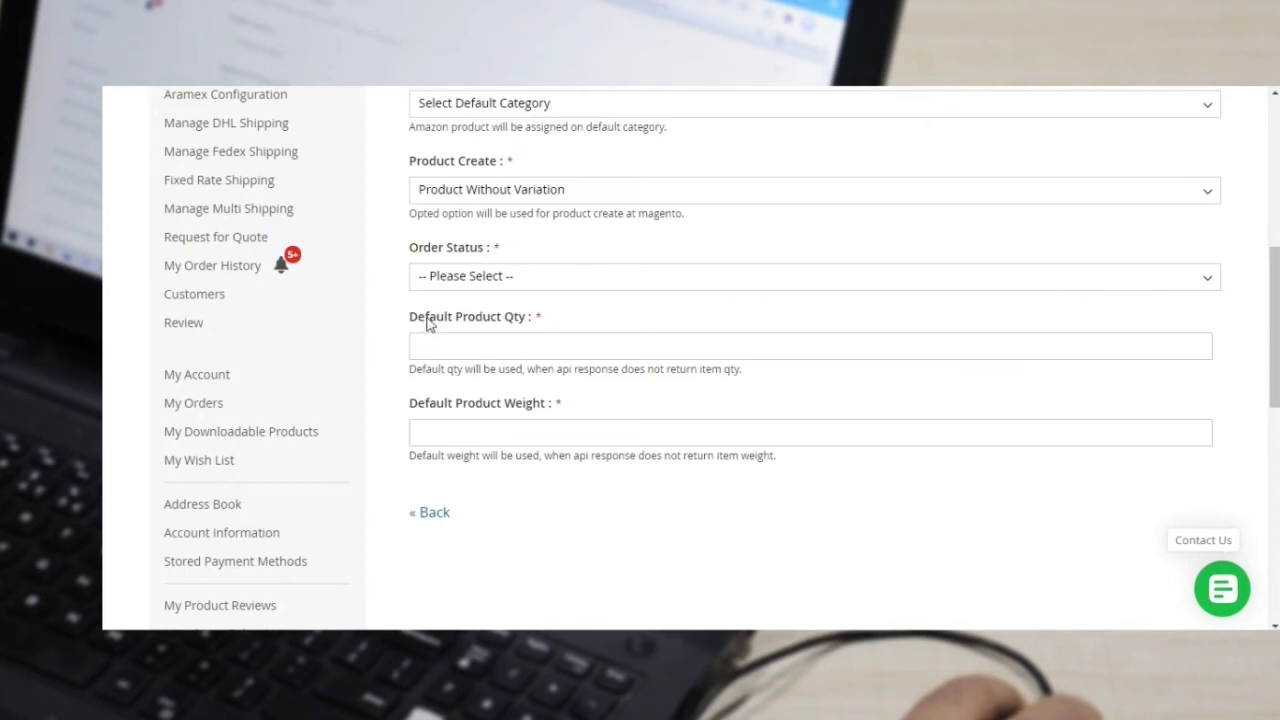
Step: Set both the Default Product Qty and the Default Product Weight to 3
left_click_drag(421, 322, 517, 318)
left_click(480, 340)
type("3")
left_click(545, 431)
type("3")
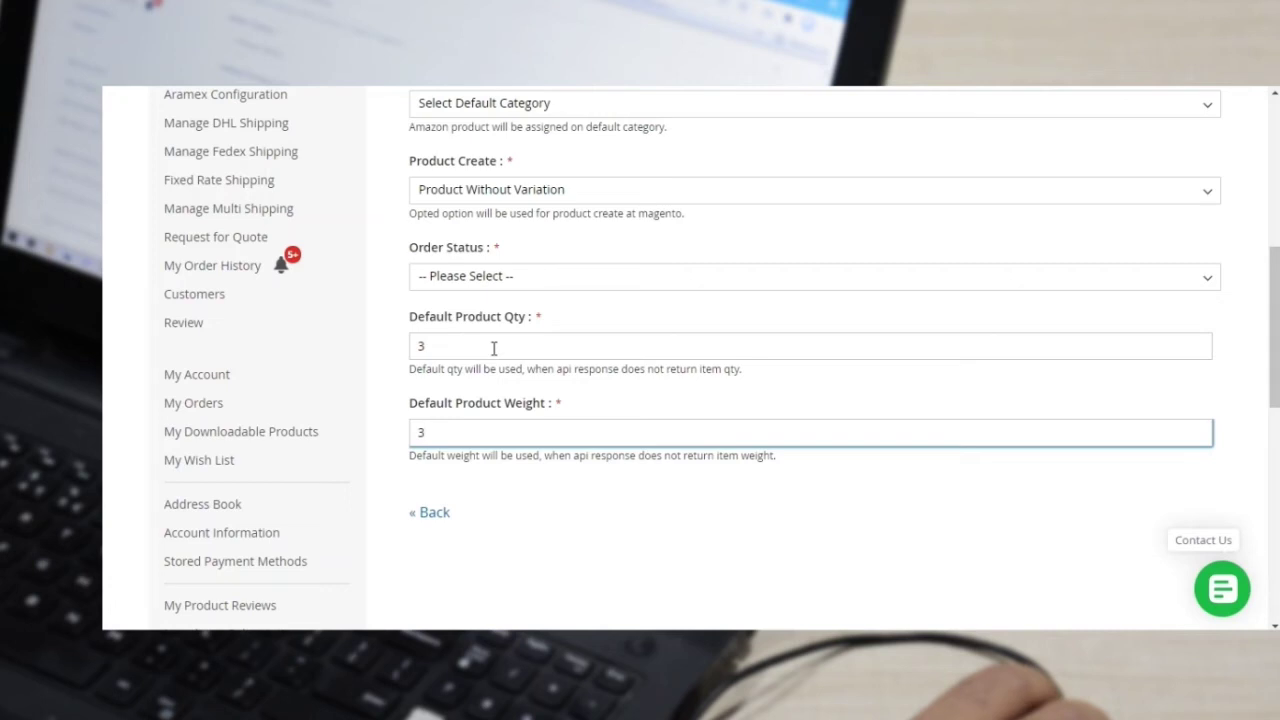
Step: Open the seller's Mapped Product page of Amazon Connect and view the synced products
scroll(485, 380, "up", 3)
scroll(478, 404, "up", 1)
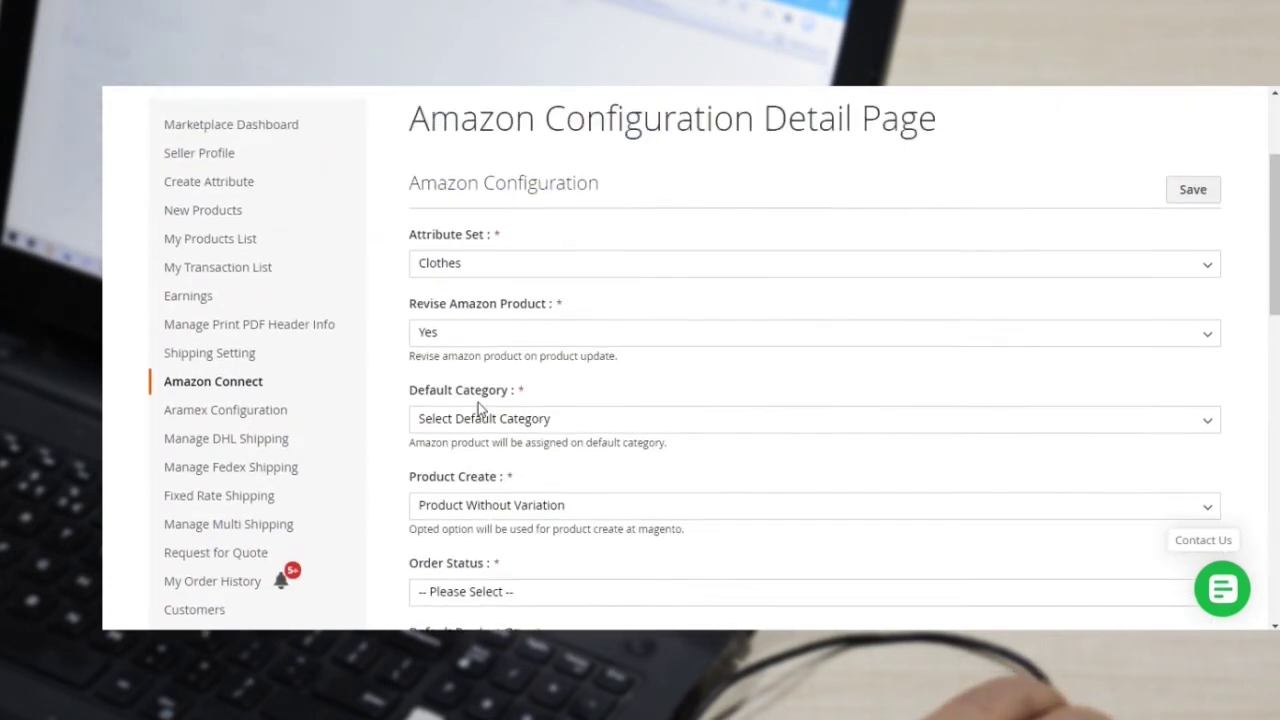
scroll(478, 410, "up", 1)
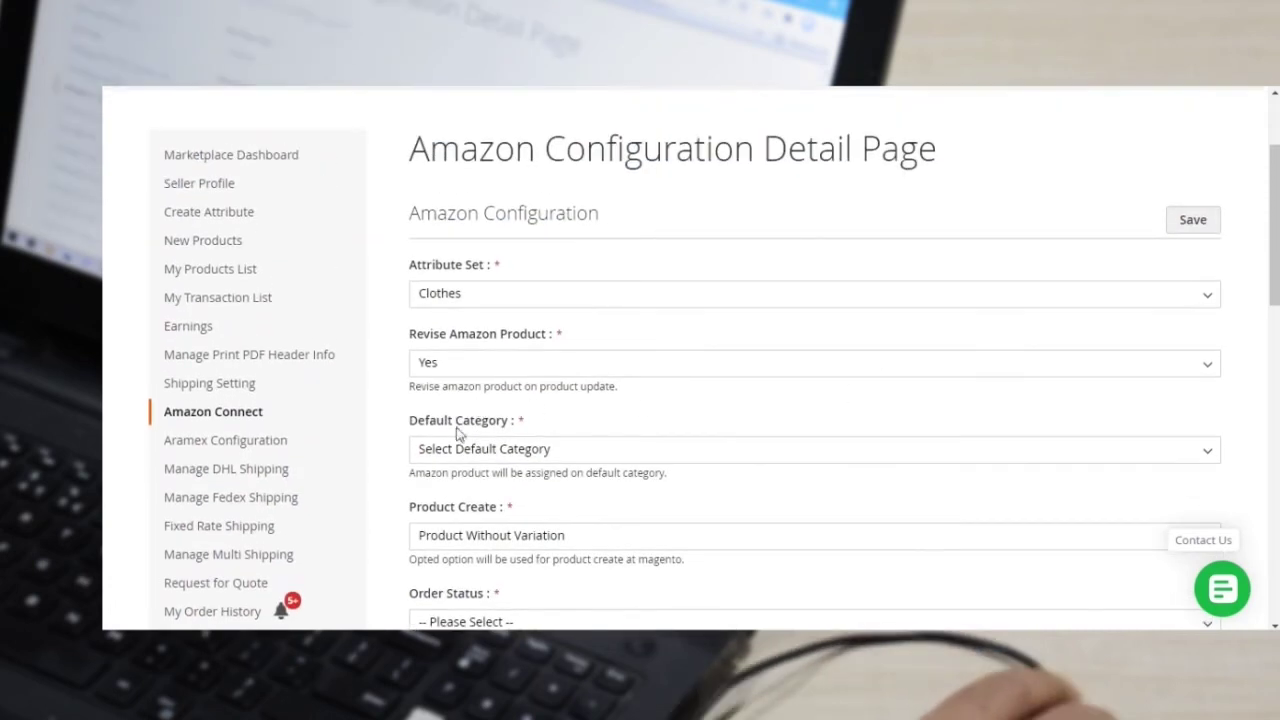
mouse_move(263, 420)
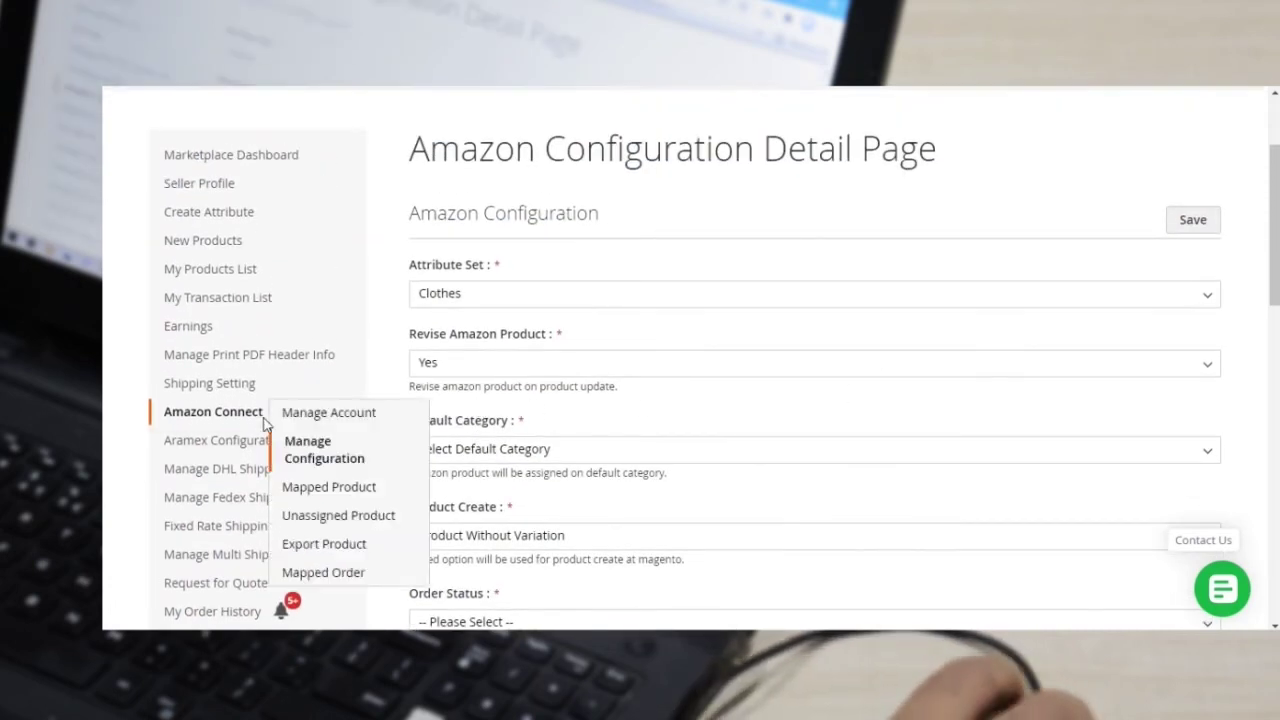
left_click(357, 500)
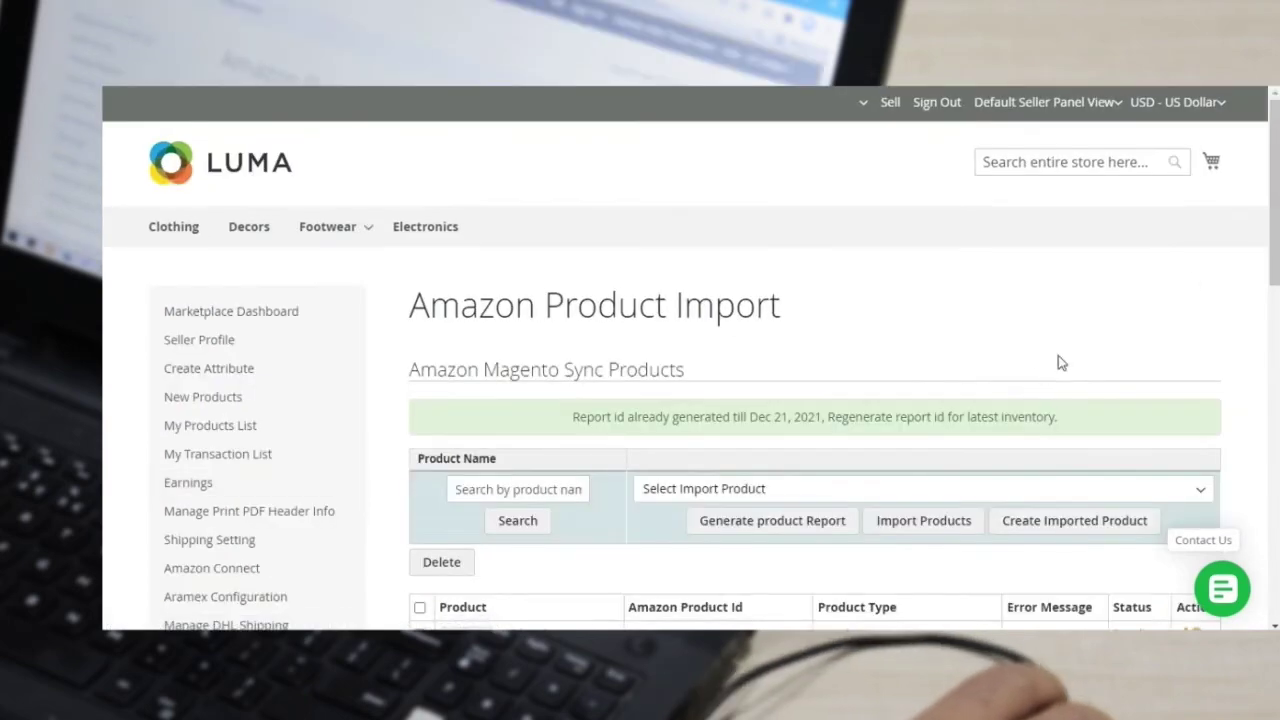
scroll(690, 360, "down", 2)
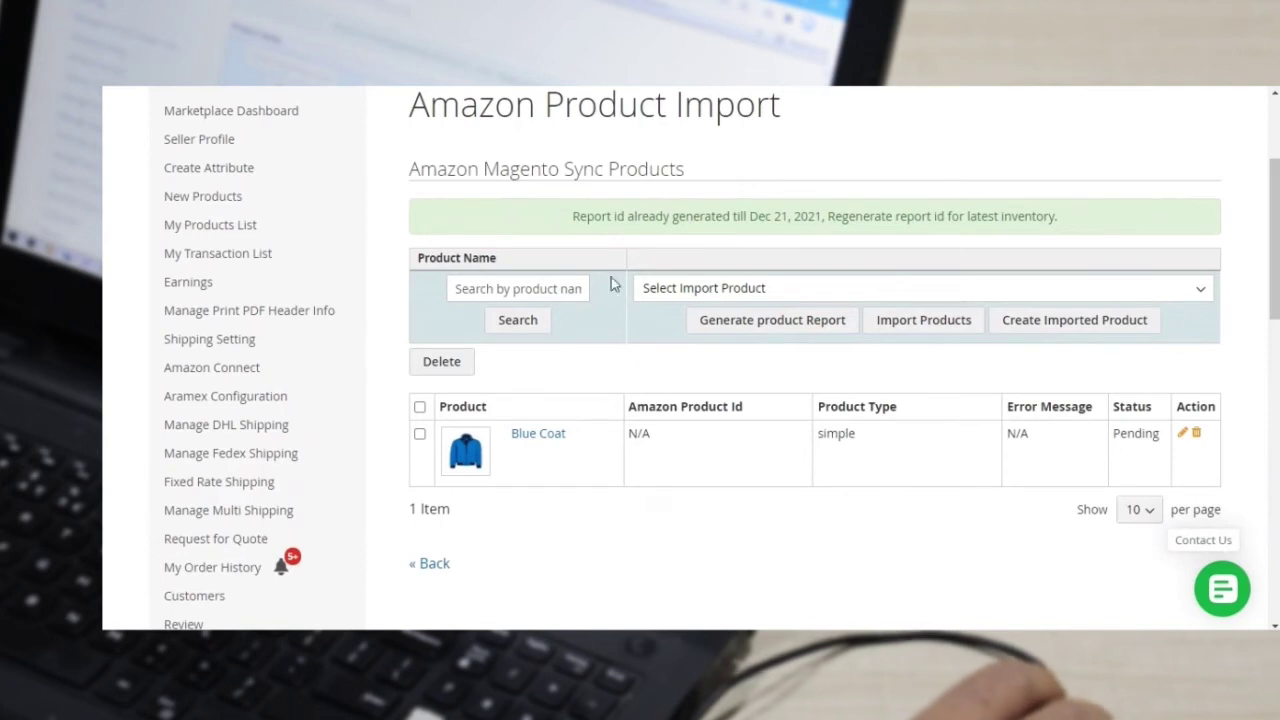
Step: Choose All as the products to import, run Create Imported Product, and close the Create Product window
left_click(699, 290)
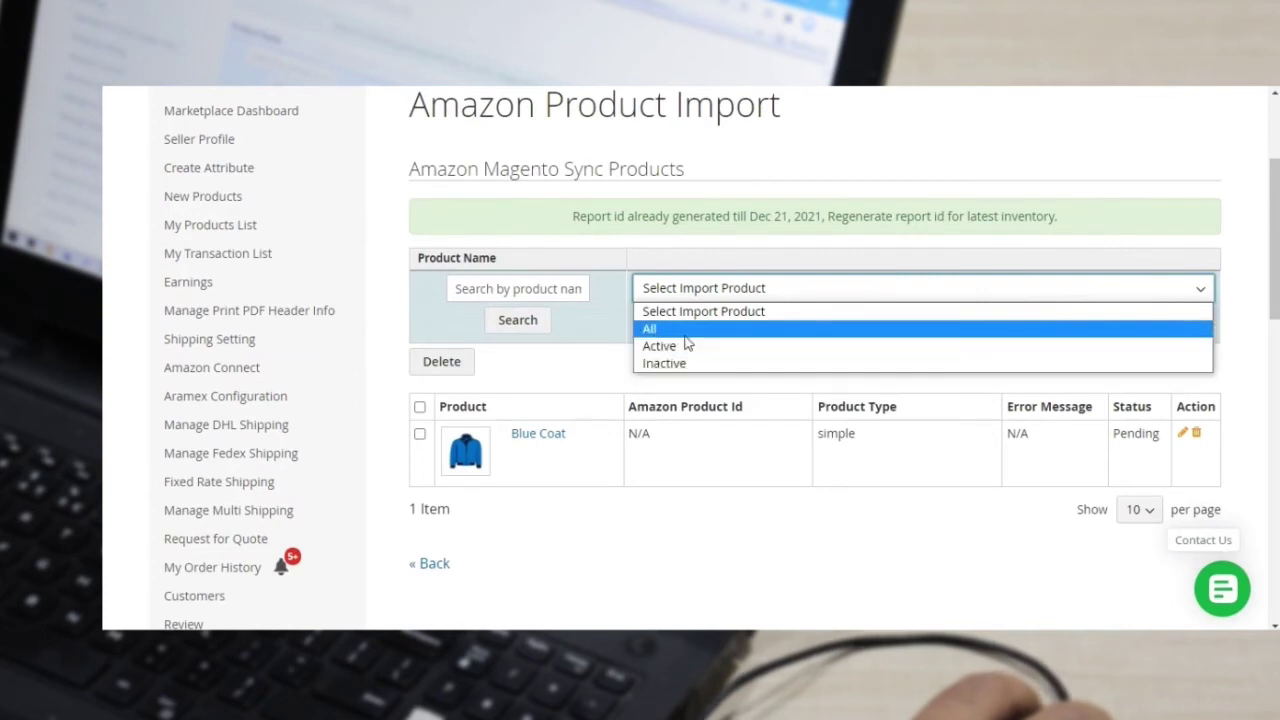
left_click(685, 333)
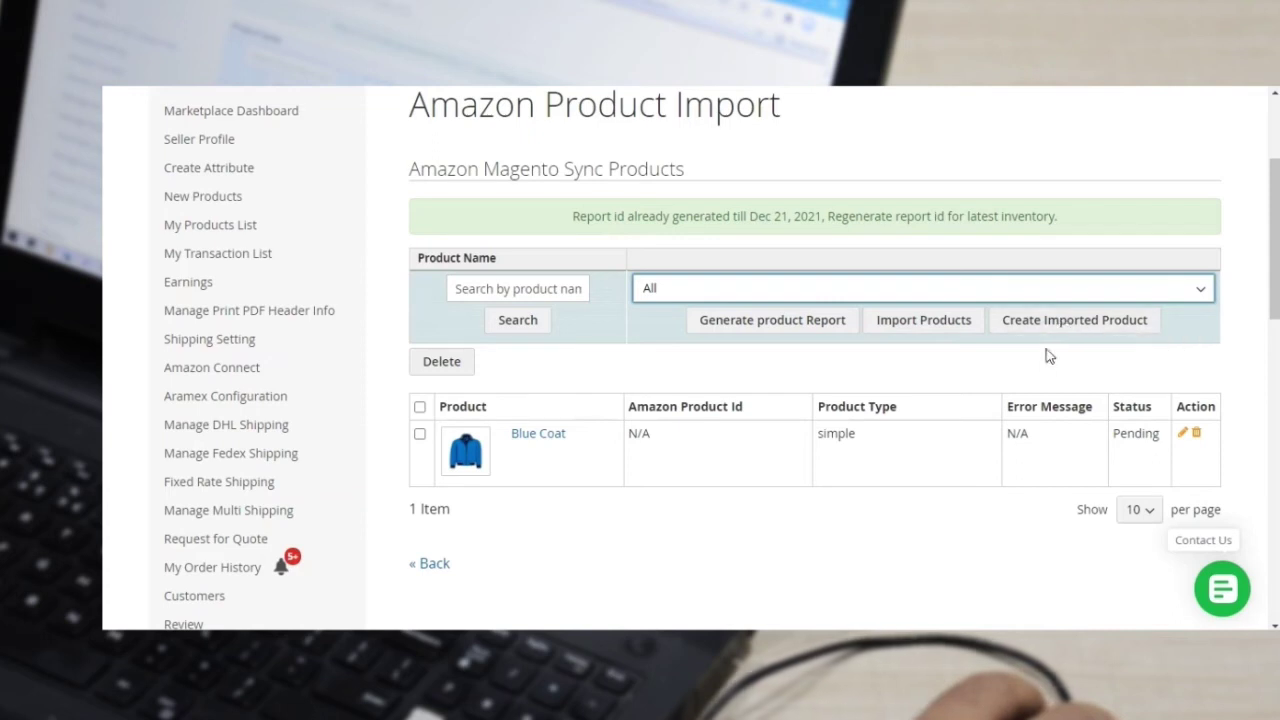
left_click(1051, 331)
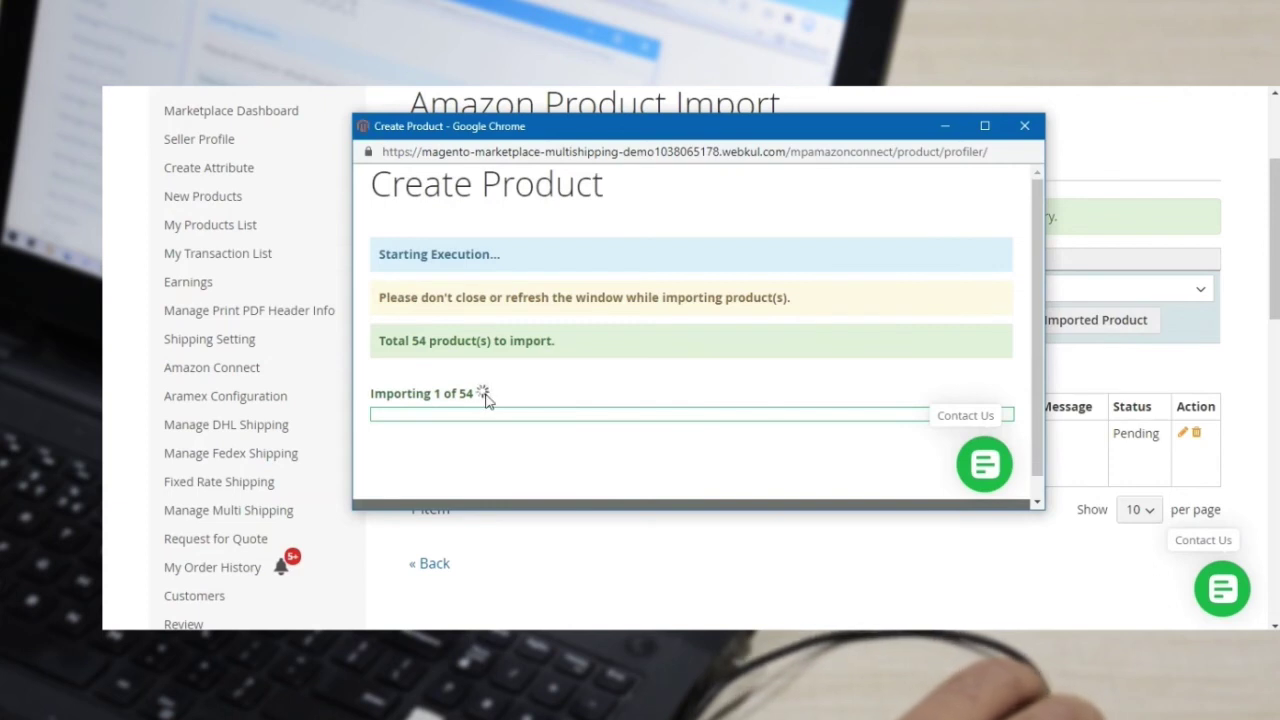
left_click(1025, 127)
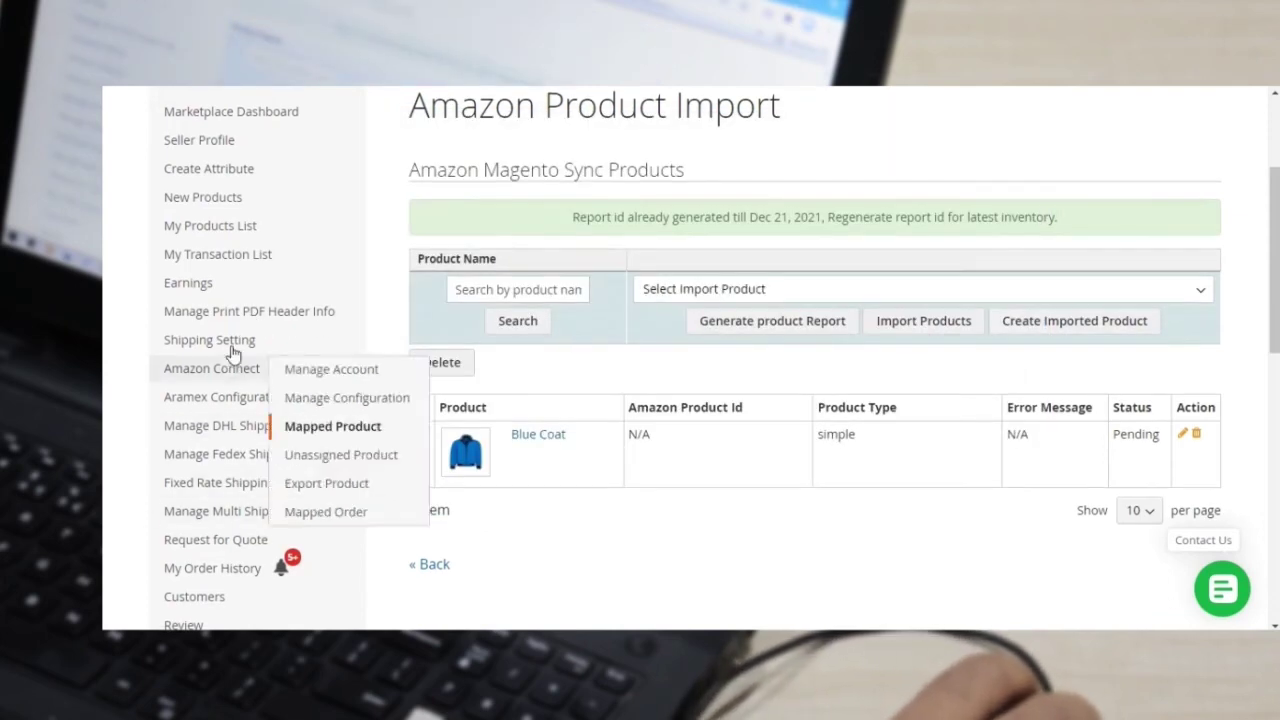
Step: On the Unassigned Product page of Amazon Connect, choose Electronics as the product category and select Blue Coat
mouse_move(234, 366)
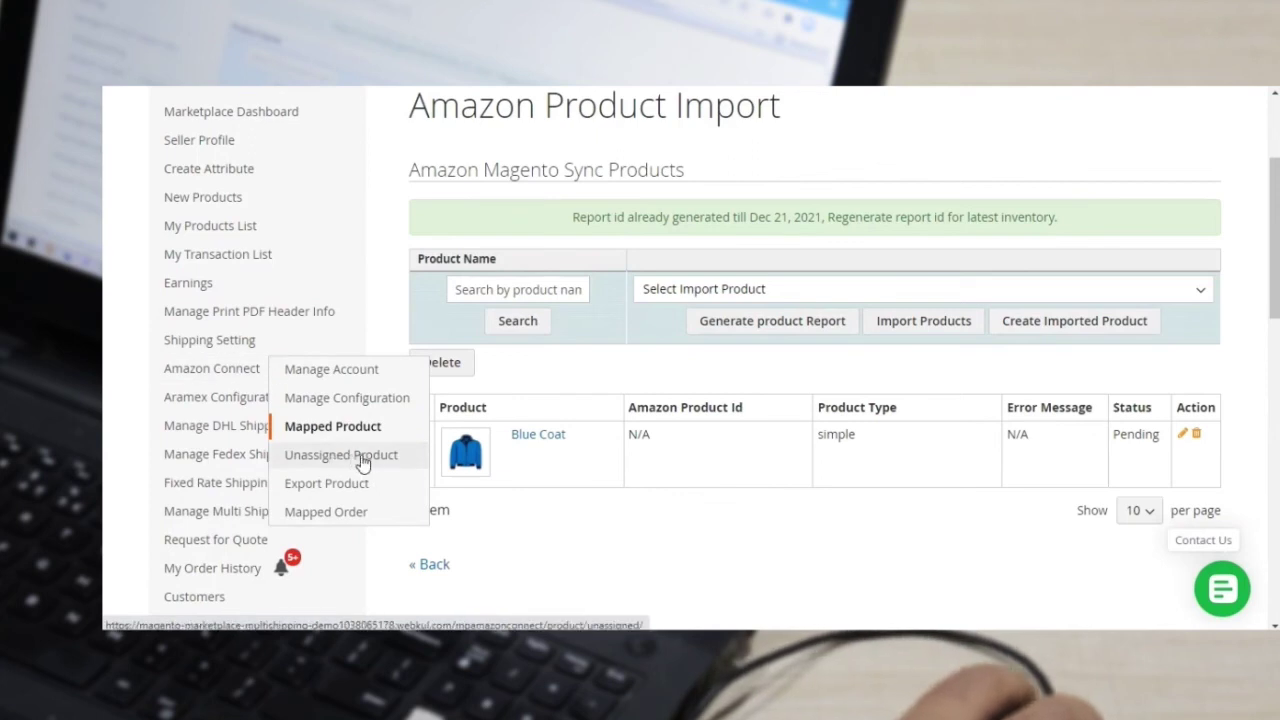
left_click_drag(1272, 256, 1274, 272)
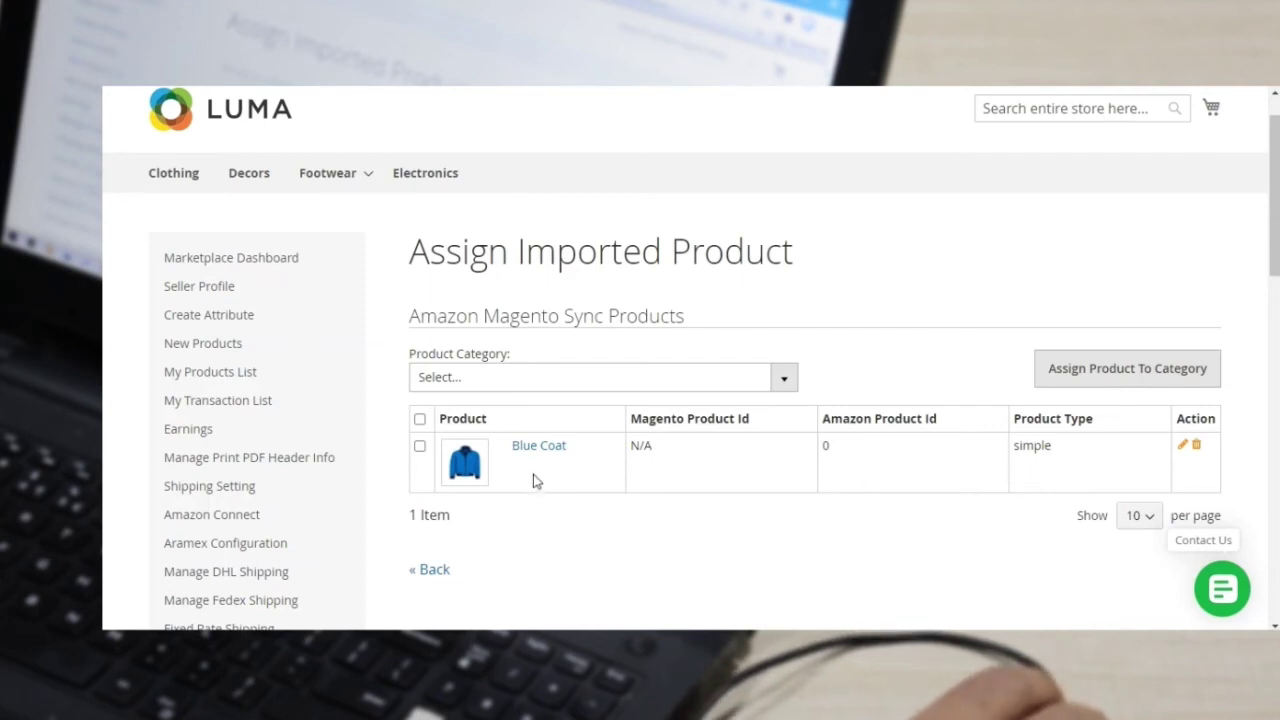
left_click(784, 378)
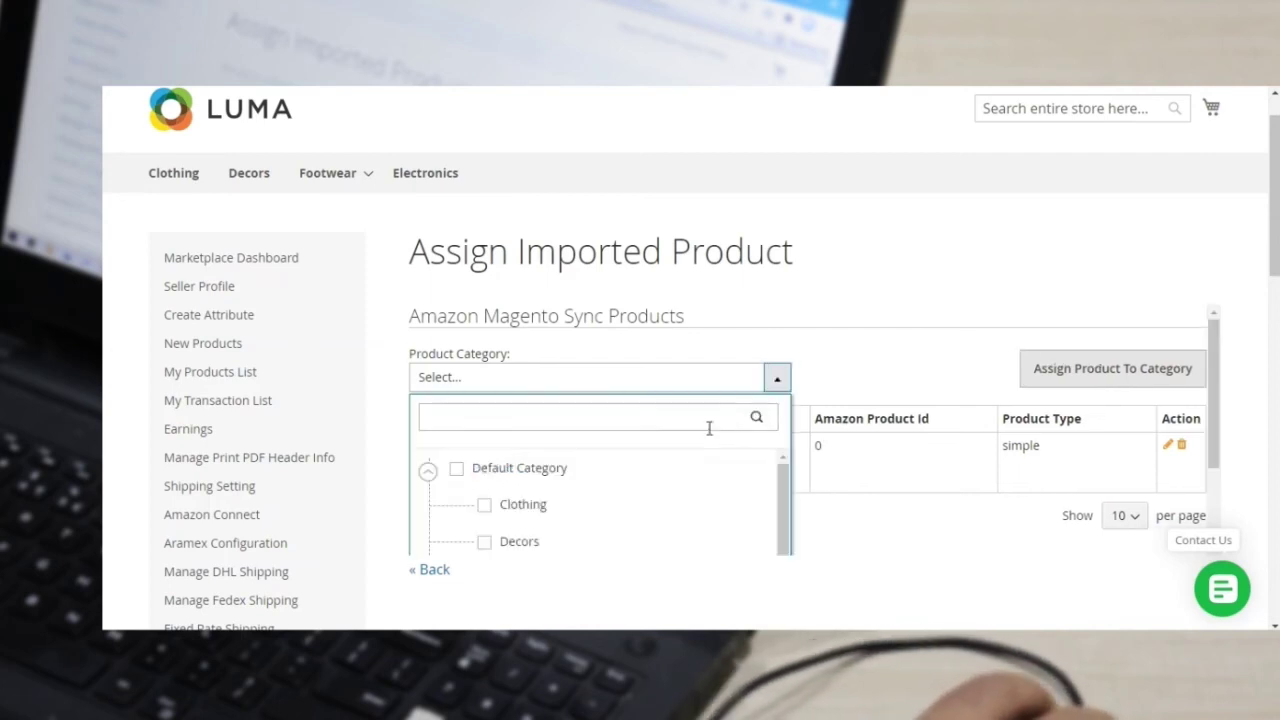
scroll(1234, 291, "down", 1)
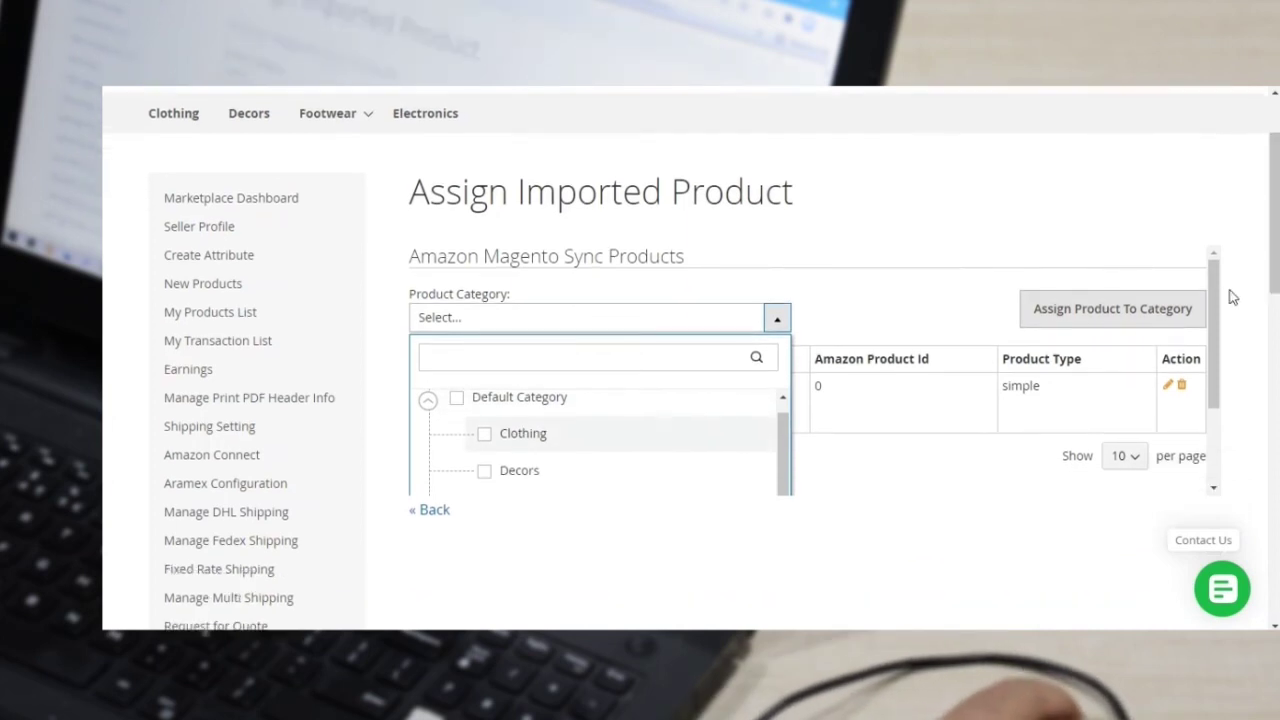
scroll(1214, 311, "down", 2)
left_click(484, 437)
left_click(596, 487)
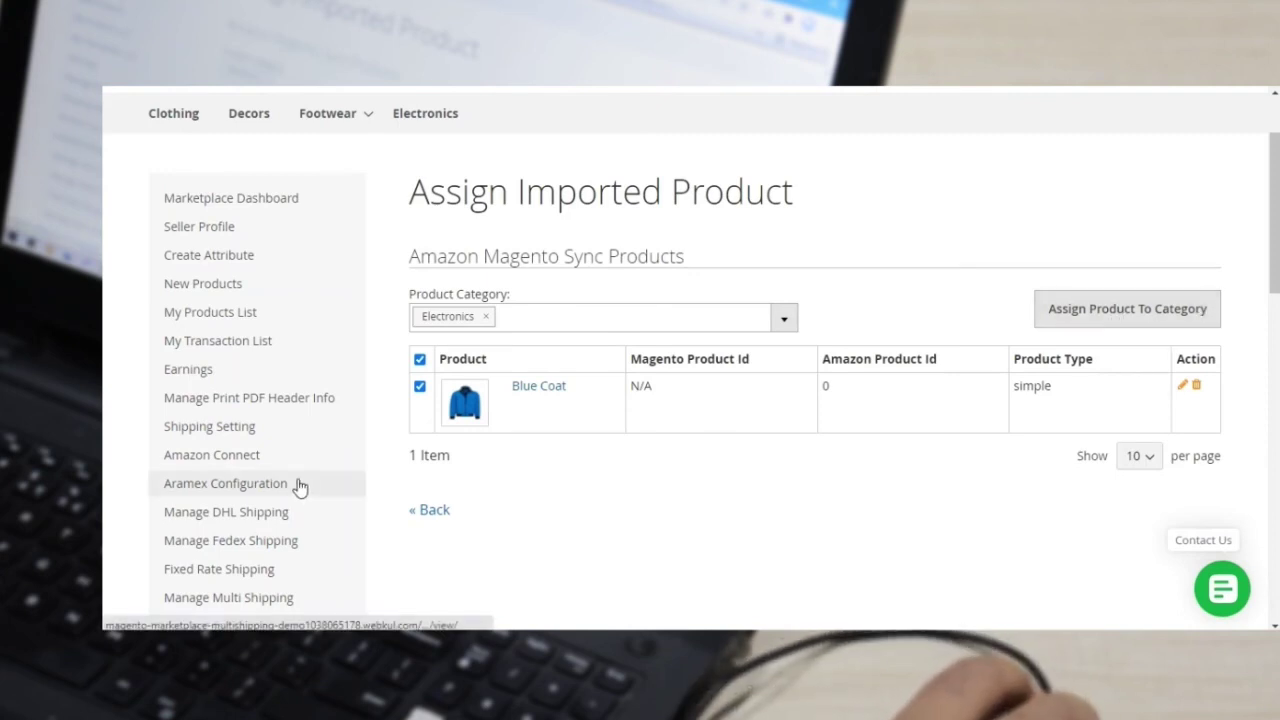
Step: On the seller's Export Product page of Amazon Connect, select Black Jeans and export it to Amazon
mouse_move(255, 456)
left_click(330, 578)
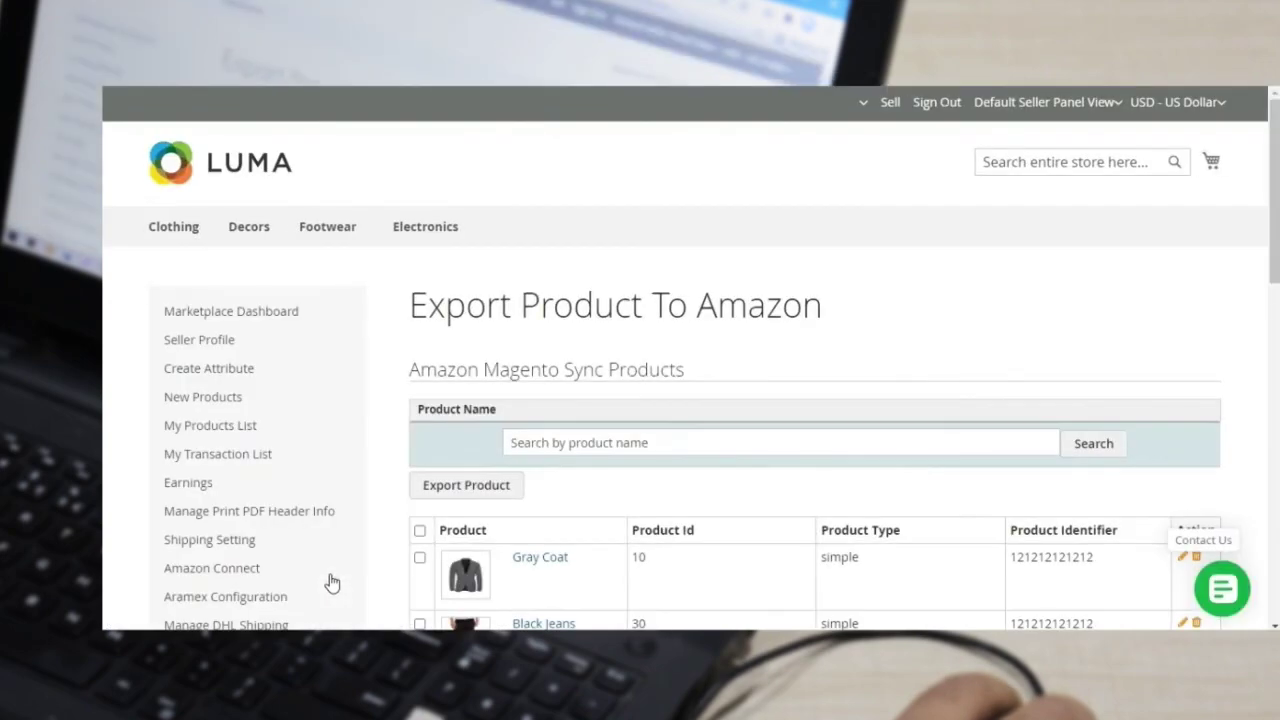
scroll(646, 497, "down", 3)
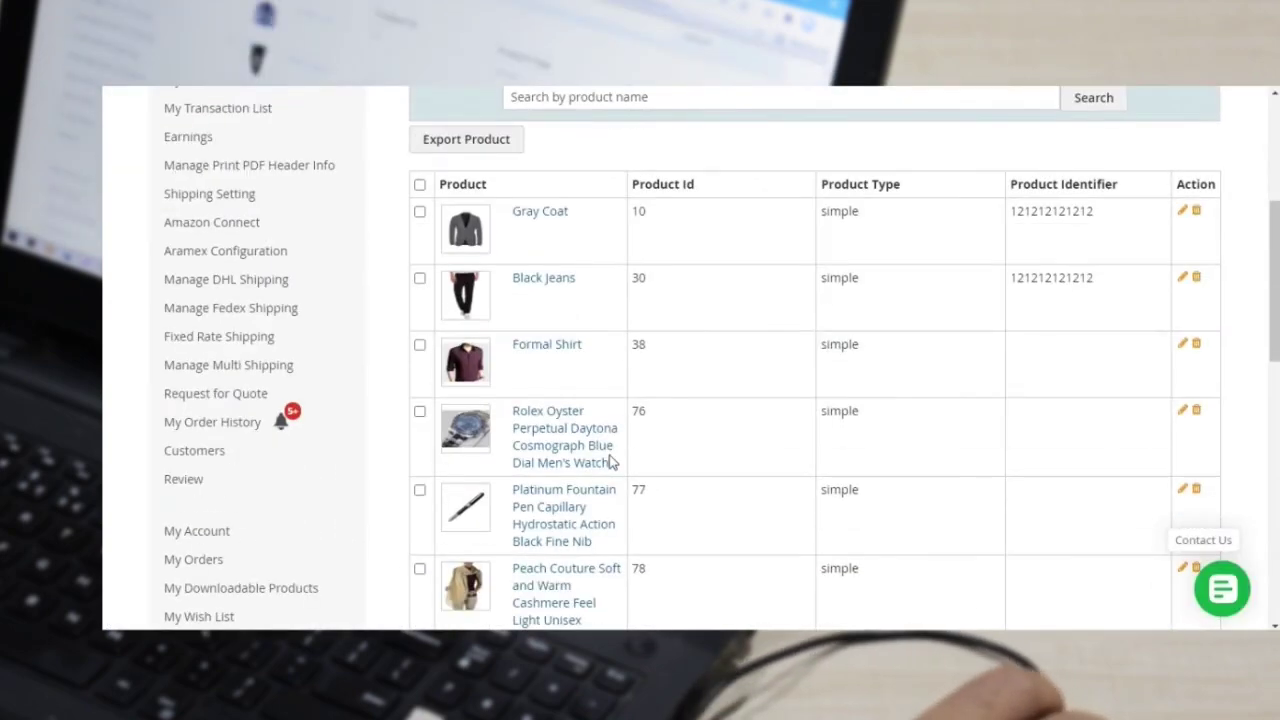
scroll(612, 462, "up", 3)
scroll(610, 455, "down", 3)
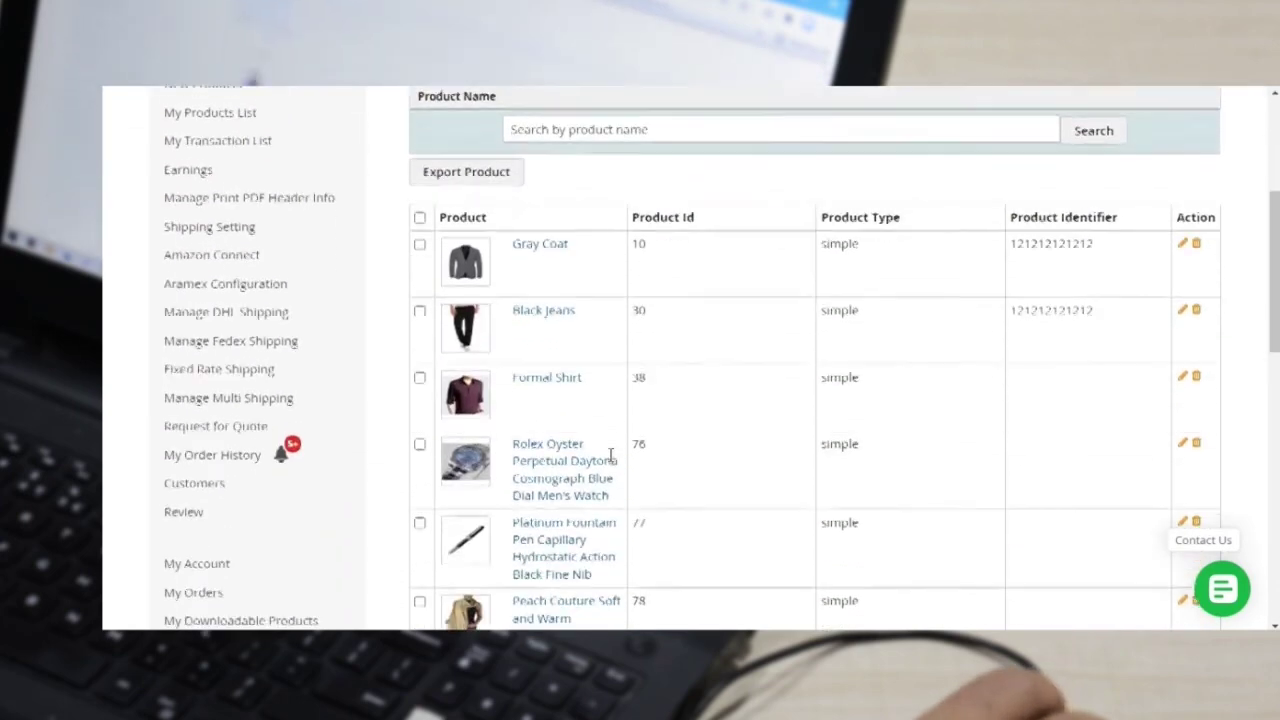
scroll(612, 460, "up", 3)
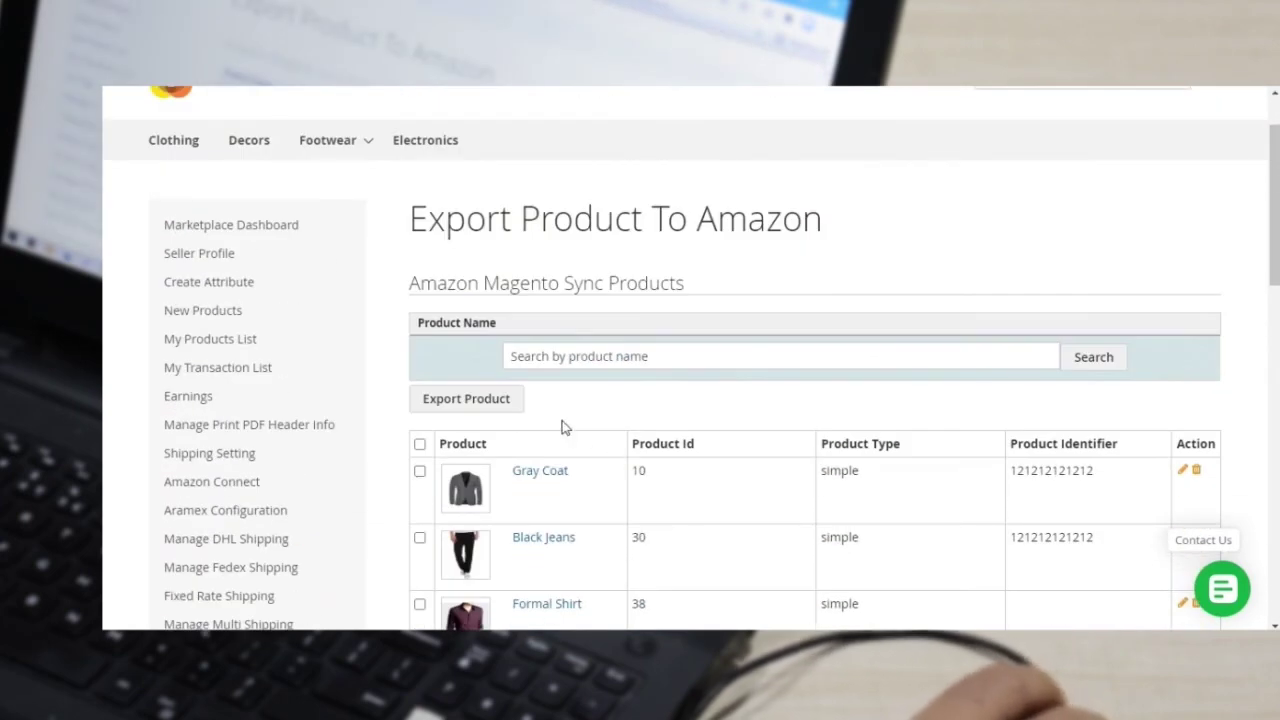
scroll(554, 417, "down", 3)
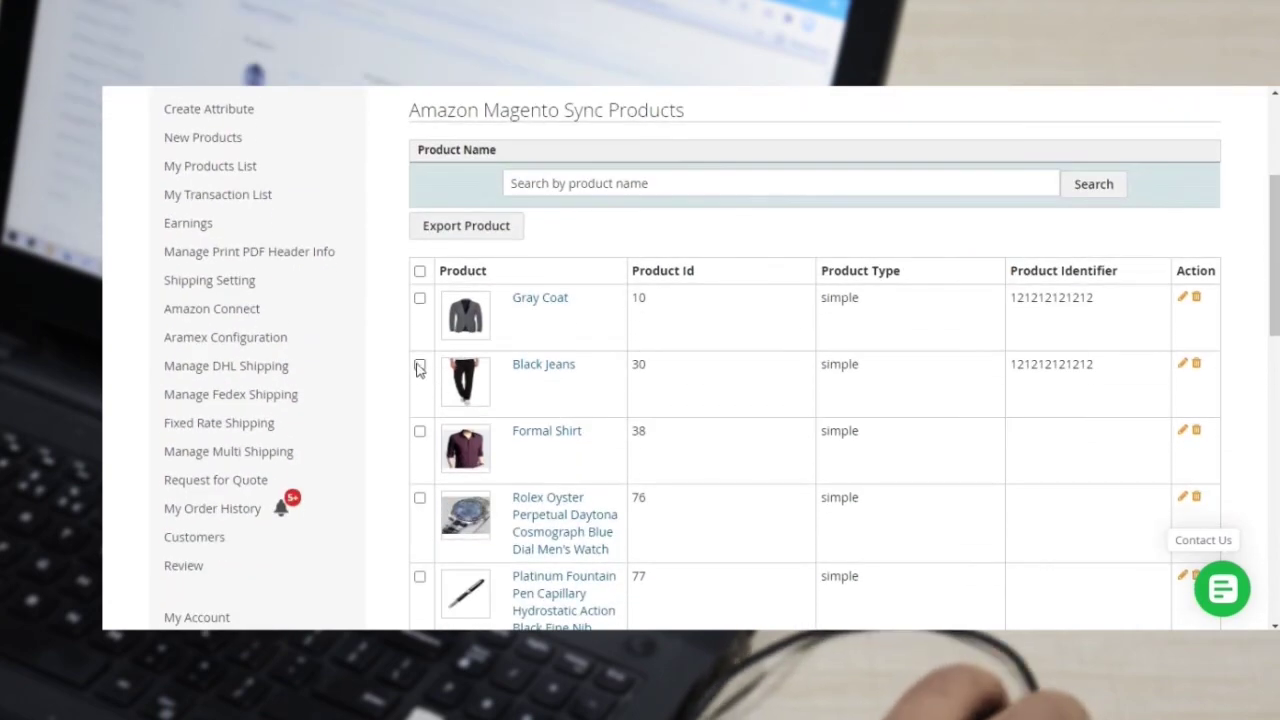
left_click(419, 367)
scroll(509, 380, "up", 2)
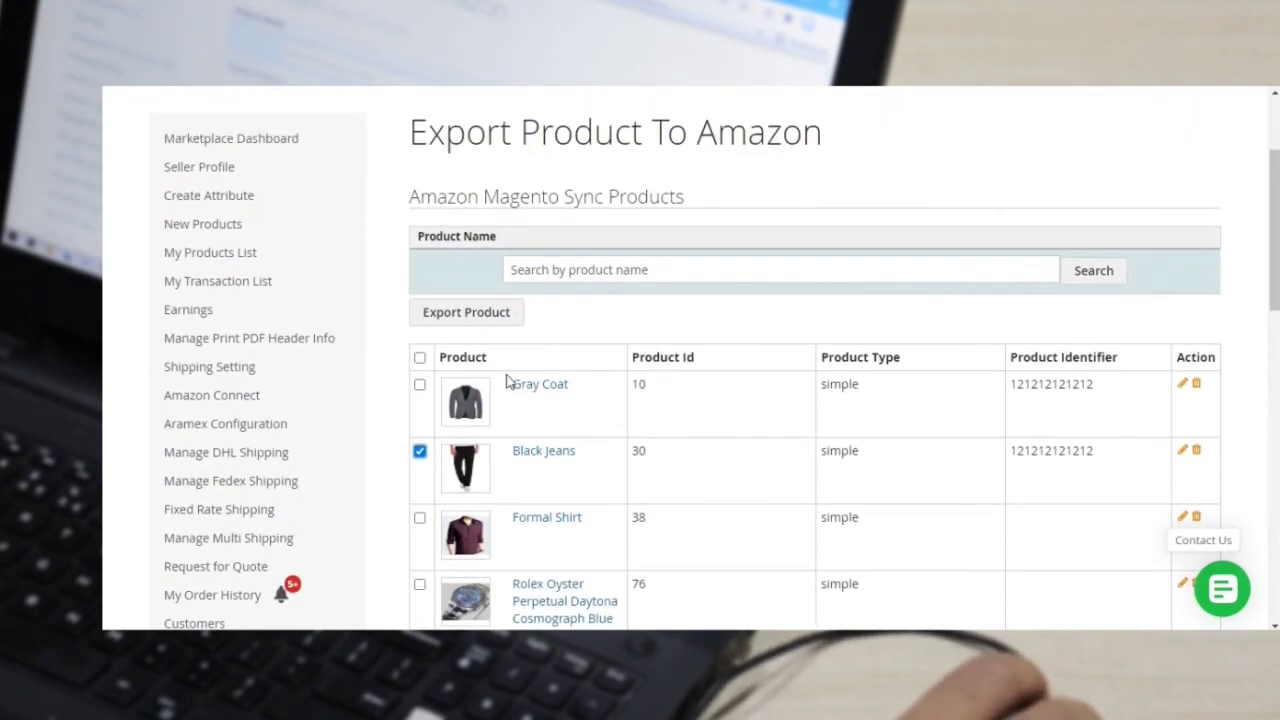
left_click(466, 312)
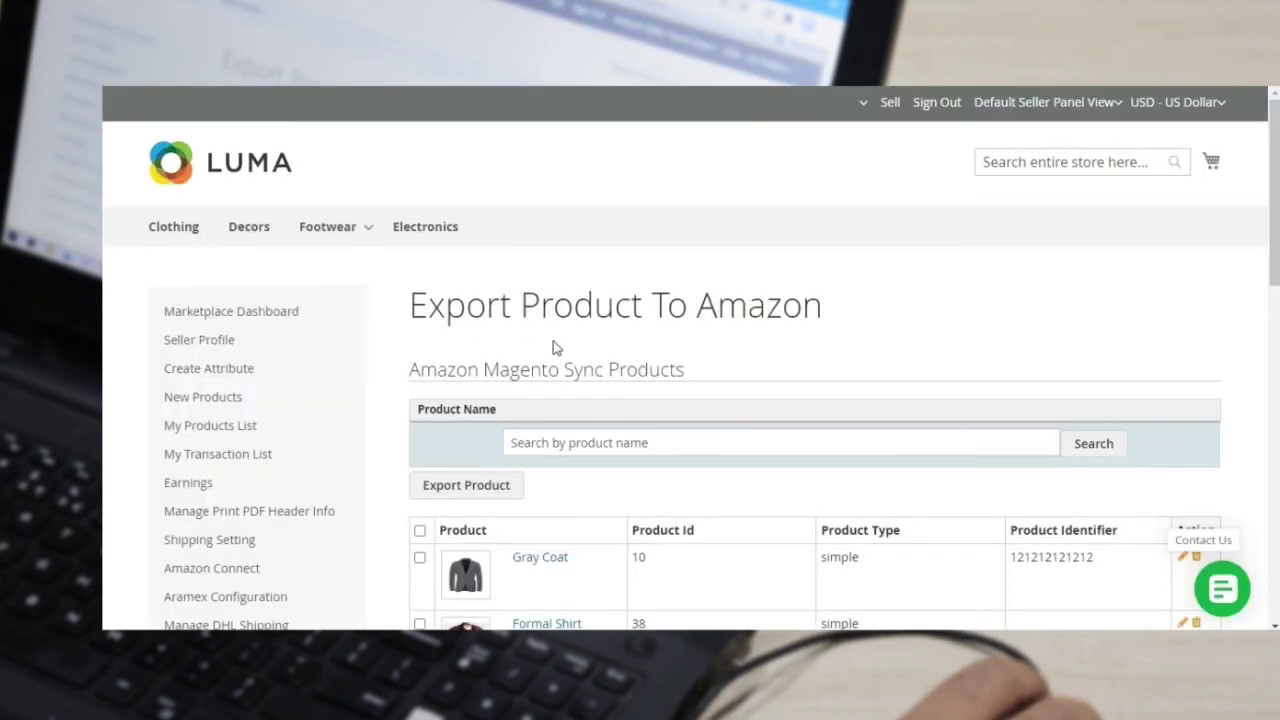
Step: Examine the export result message and the updated product list on the Export Product To Amazon page
left_click_drag(195, 287, 463, 289)
scroll(557, 343, "down", 3)
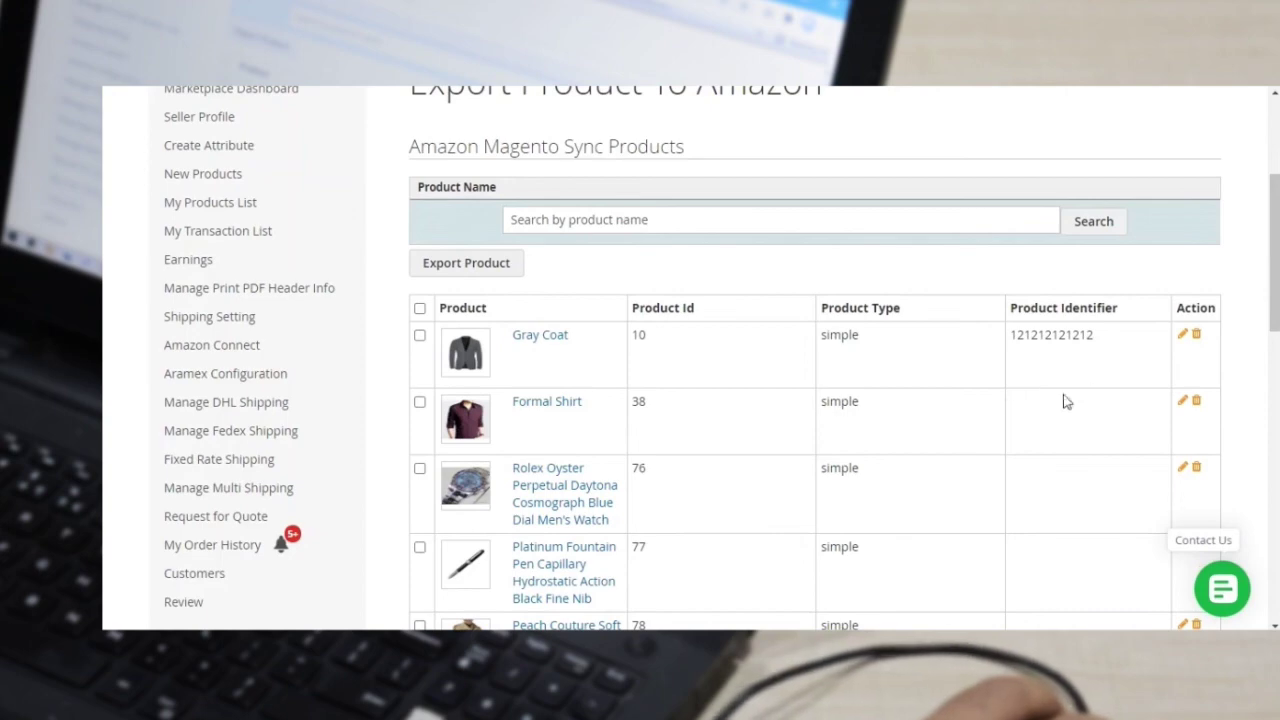
scroll(371, 346, "up", 1)
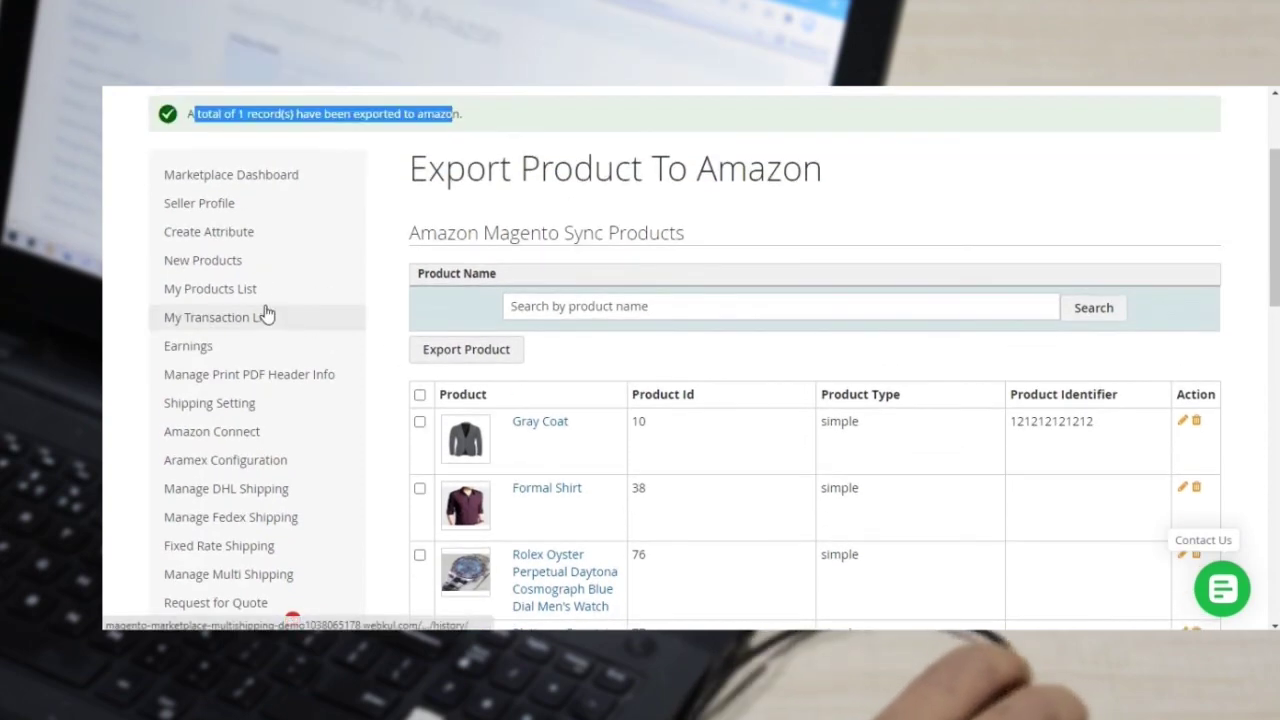
Step: Open the Mapped Order page of the seller's Amazon Connect section
scroll(290, 340, "down", 2)
scroll(290, 355, "down", 1)
scroll(265, 320, "up", 1)
mouse_move(257, 262)
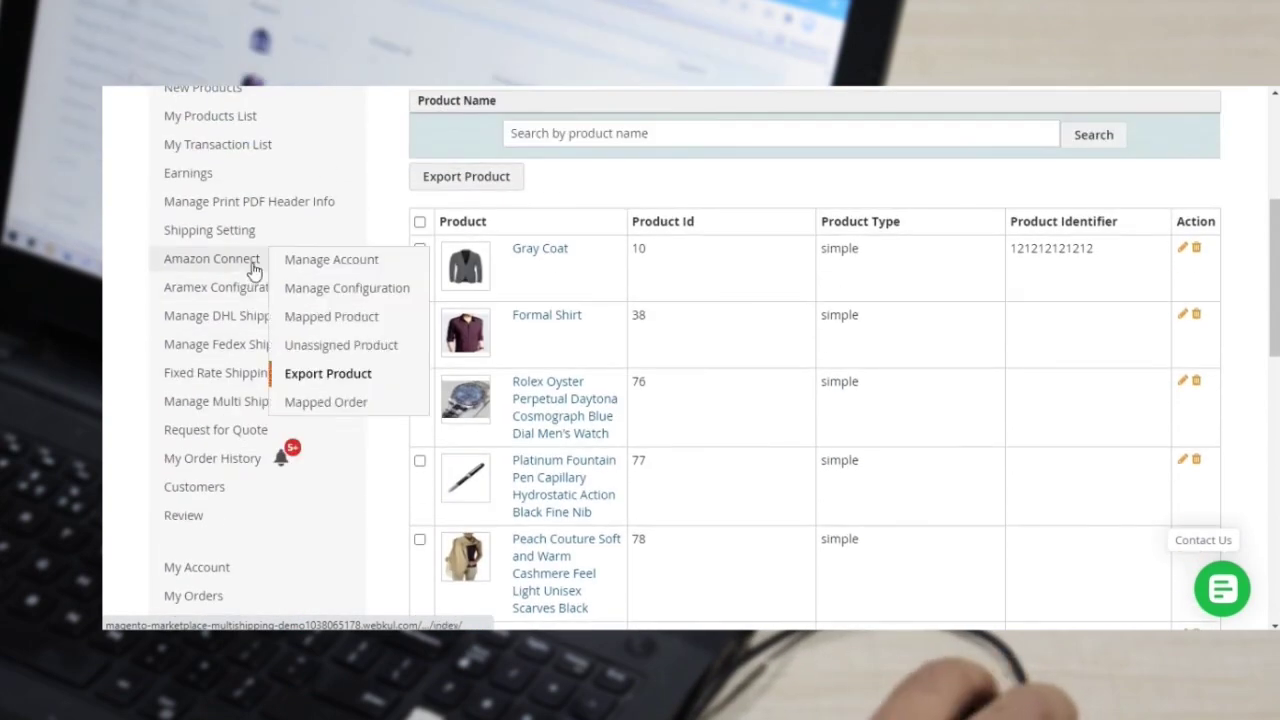
left_click(406, 404)
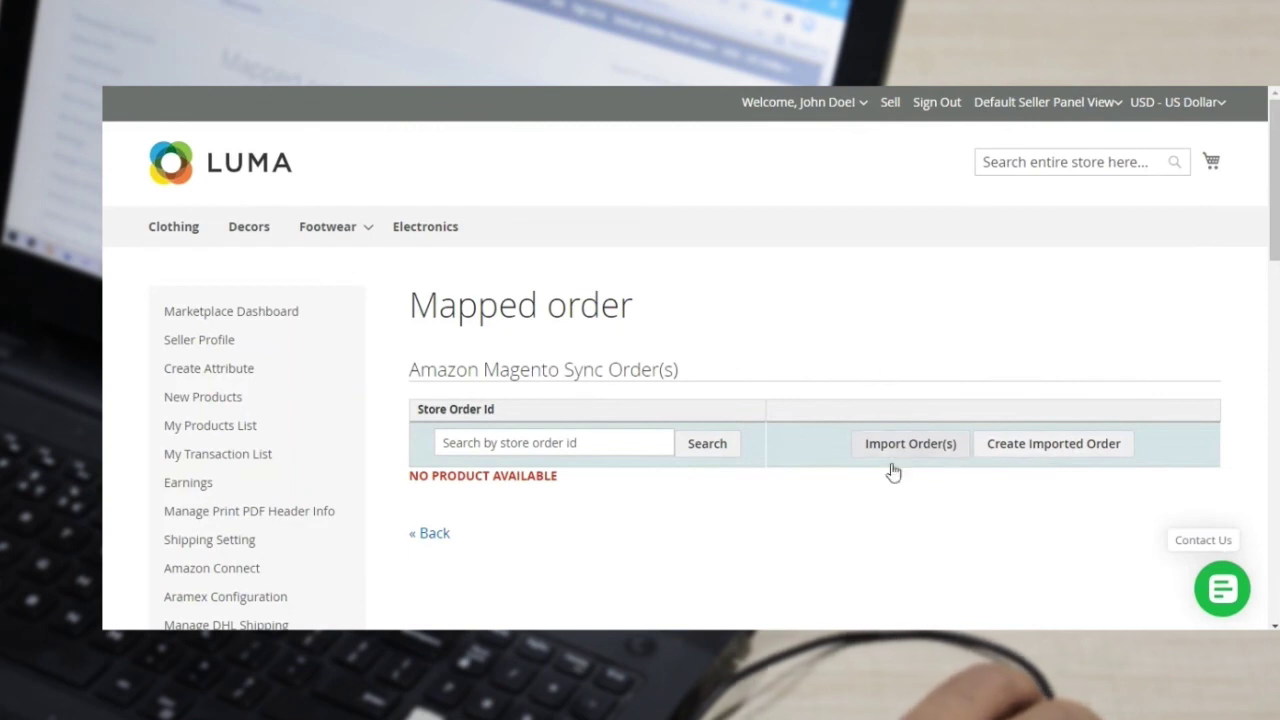
Step: Try to import Amazon orders from 12/01/2021 15:44:41 to 12/31/2021 15:44:41, and dismiss the resulting message
left_click(925, 452)
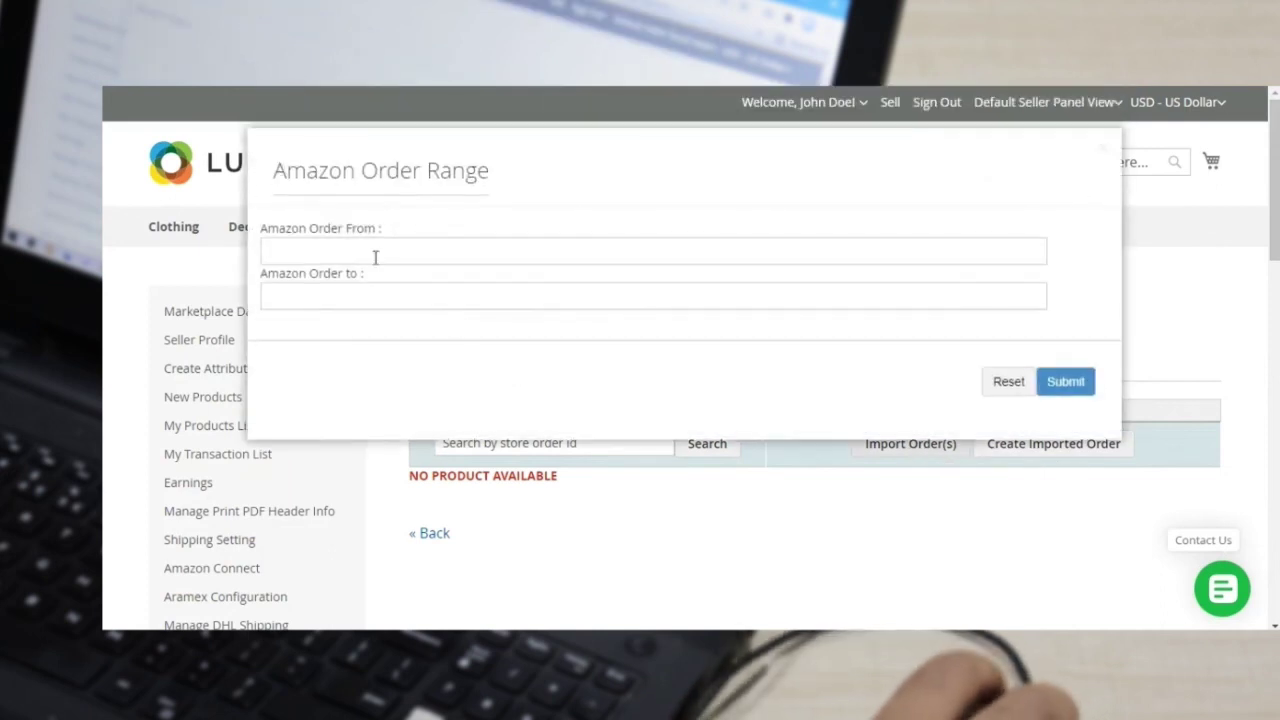
left_click(372, 250)
left_click(363, 351)
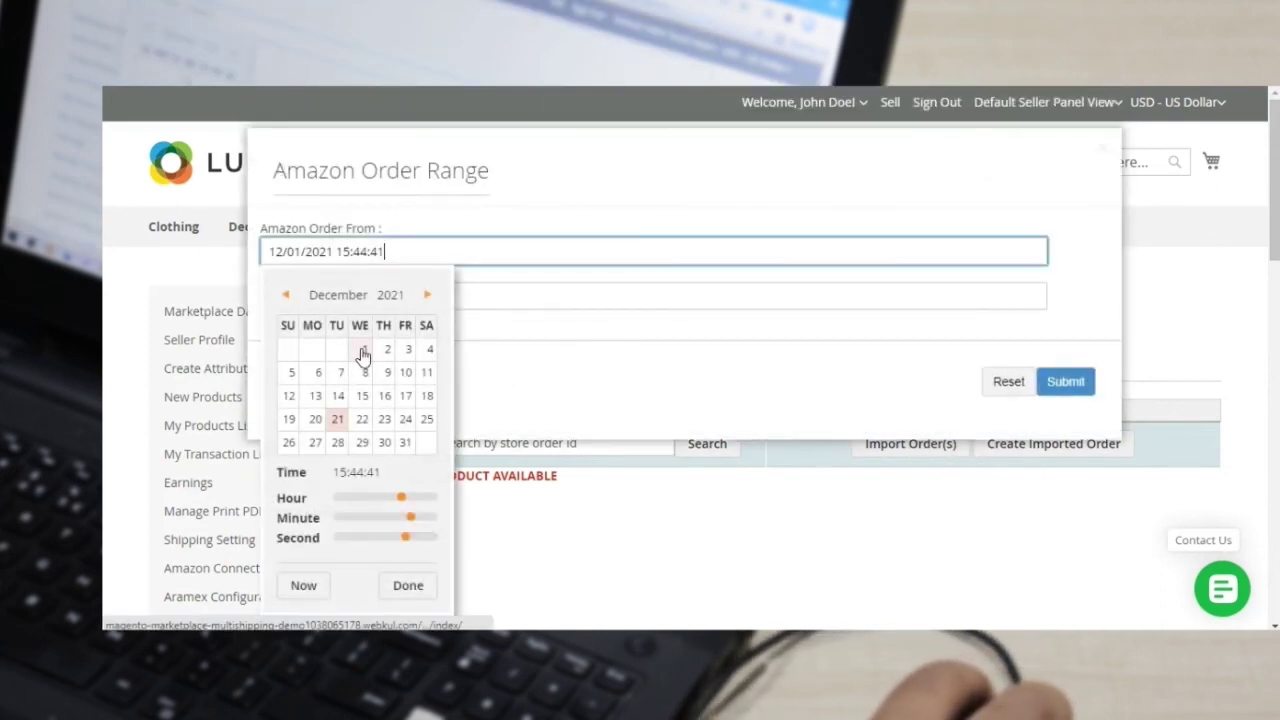
left_click(501, 318)
left_click(478, 287)
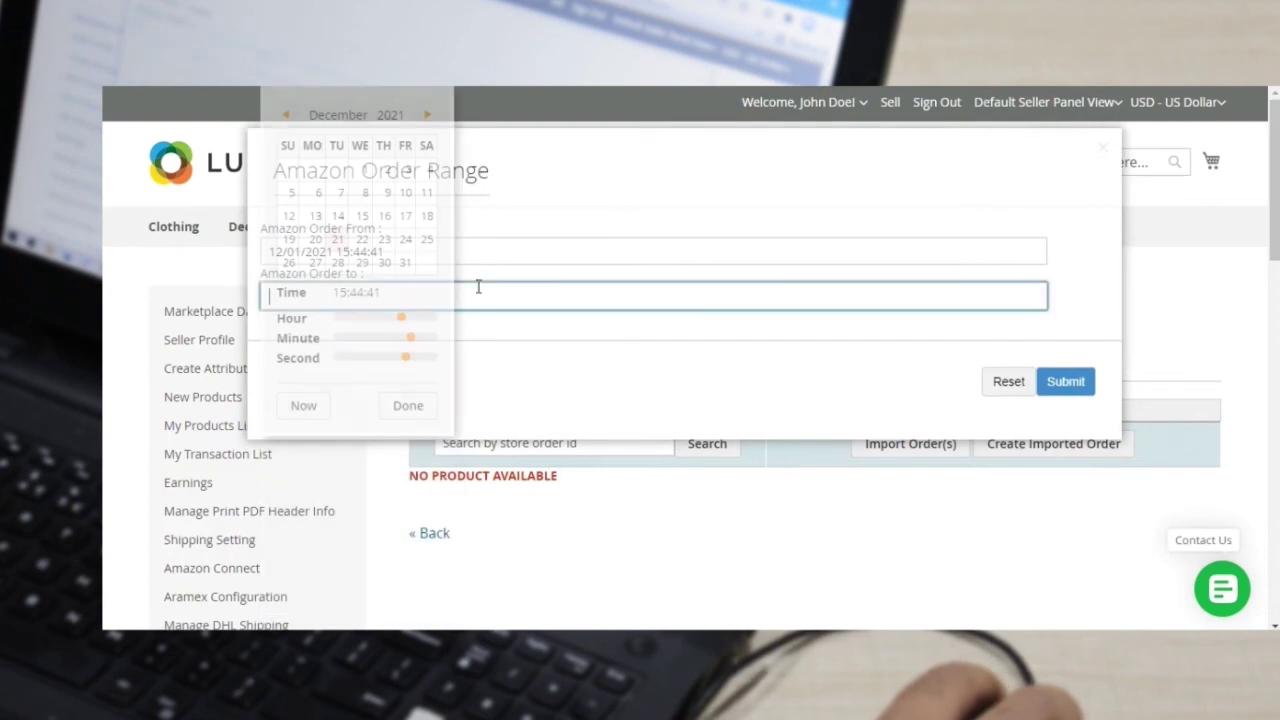
left_click(406, 262)
left_click(556, 350)
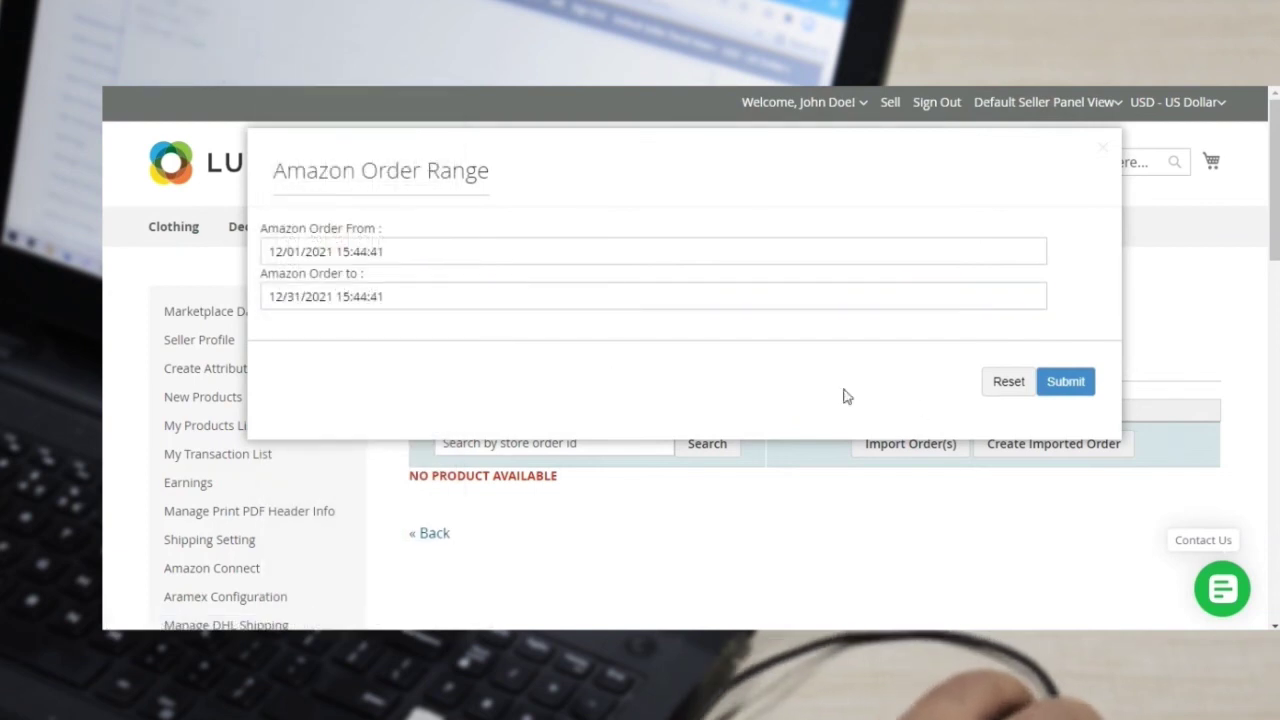
left_click(1066, 381)
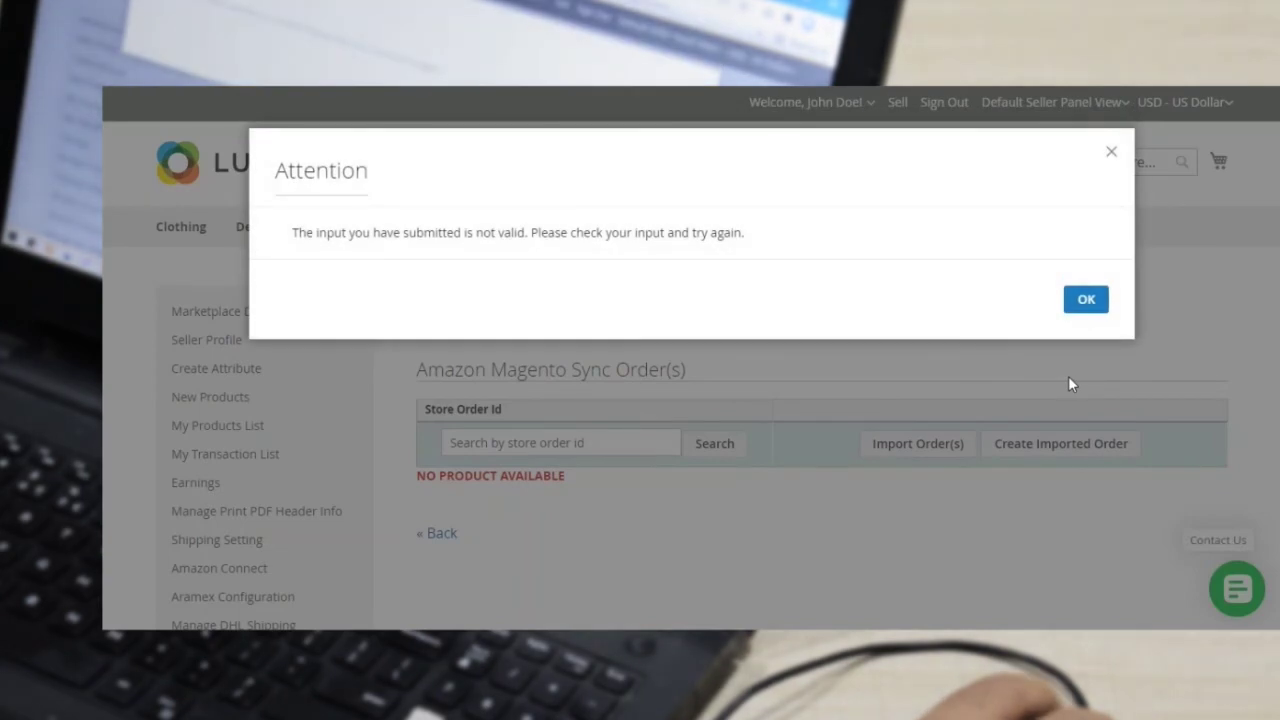
left_click(1088, 304)
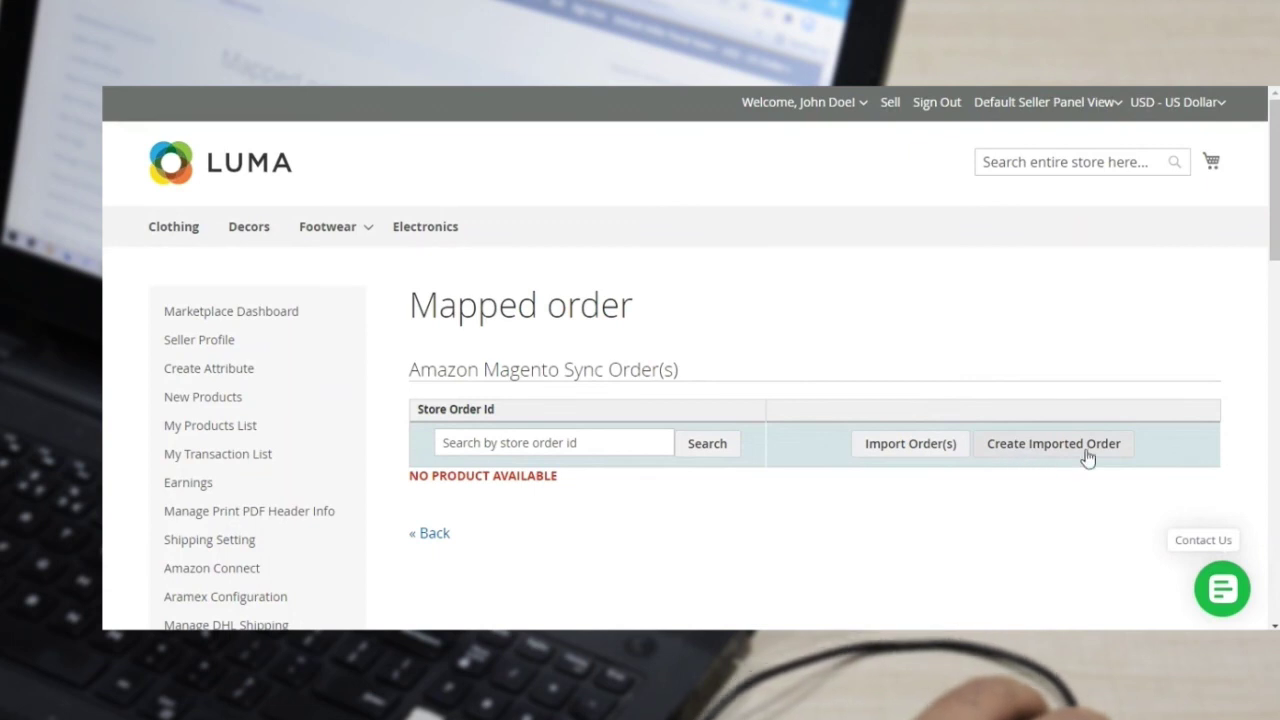
Step: Open the store's Clothing category and examine the products listed there
left_click_drag(1275, 190, 1275, 207)
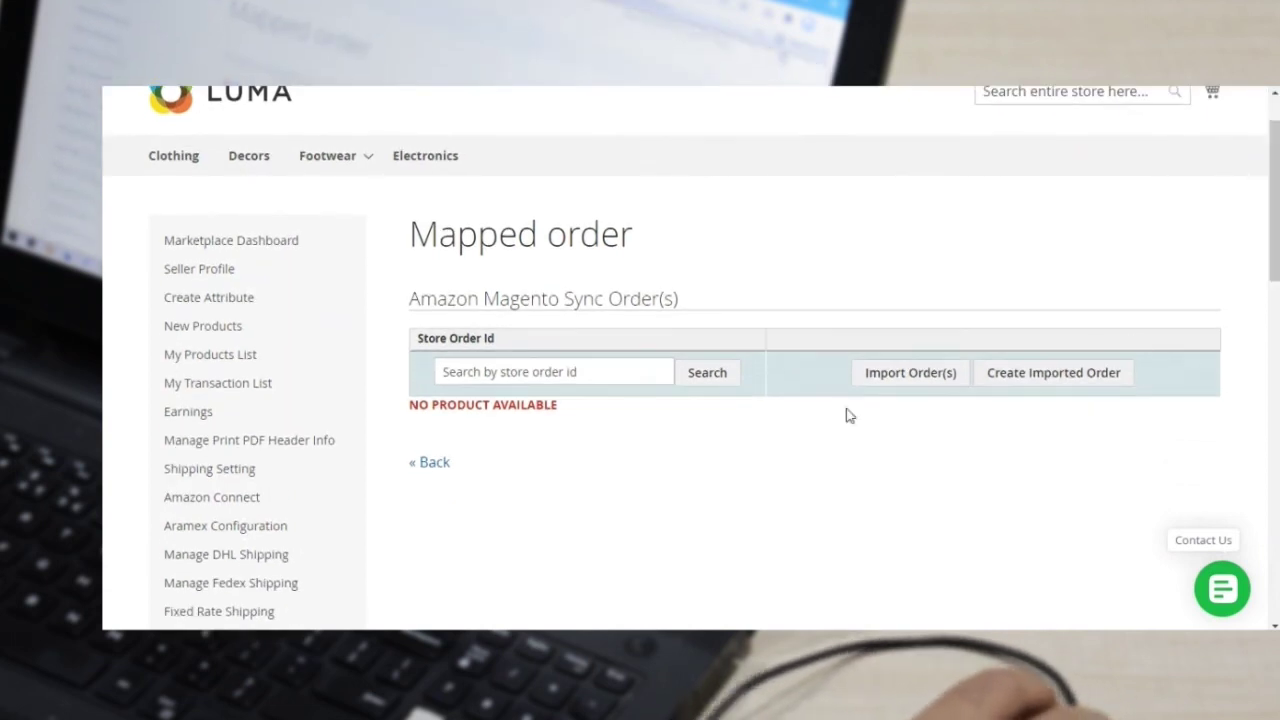
scroll(512, 410, "up", 1)
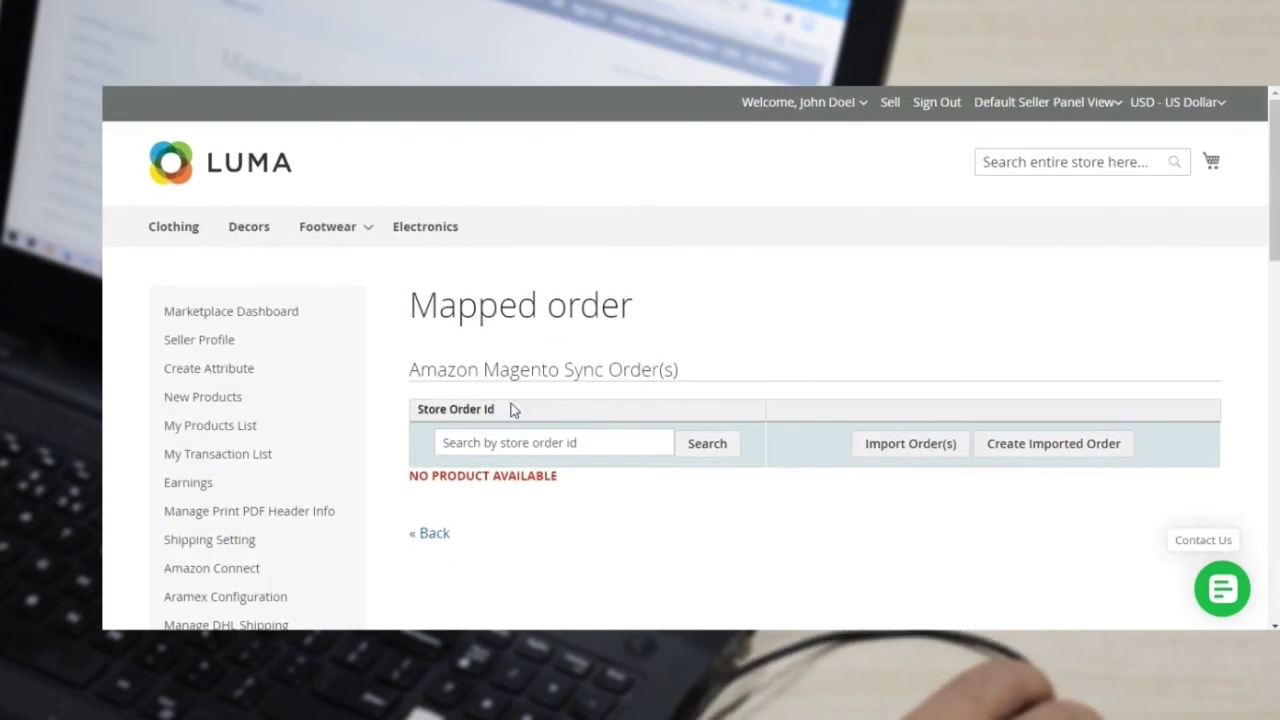
left_click(183, 232)
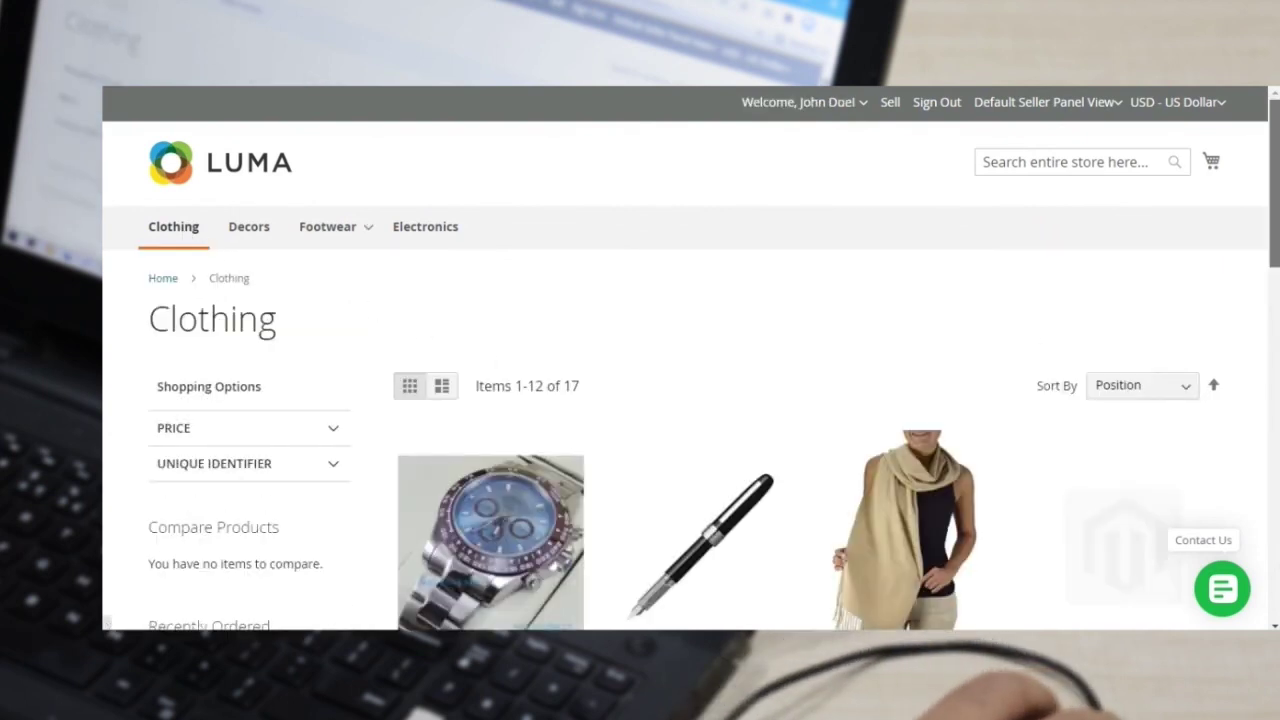
scroll(690, 400, "down", 2)
scroll(690, 400, "down", 4)
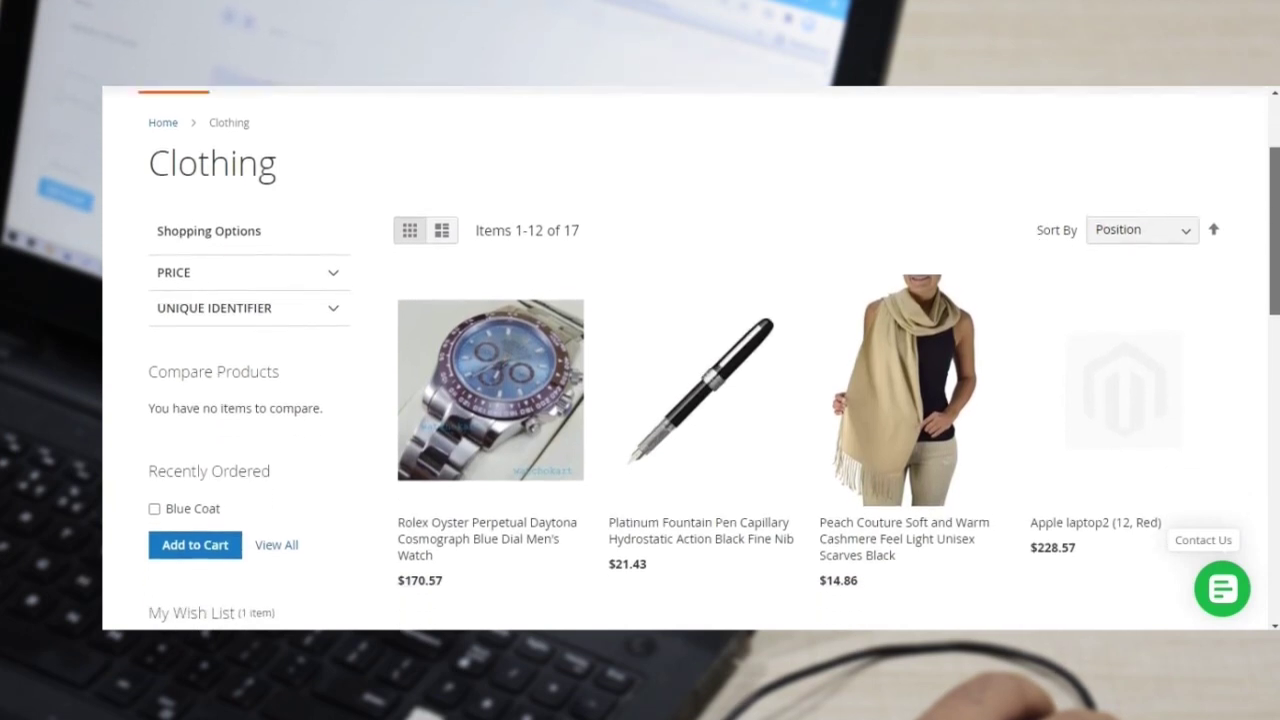
scroll(690, 400, "down", 2)
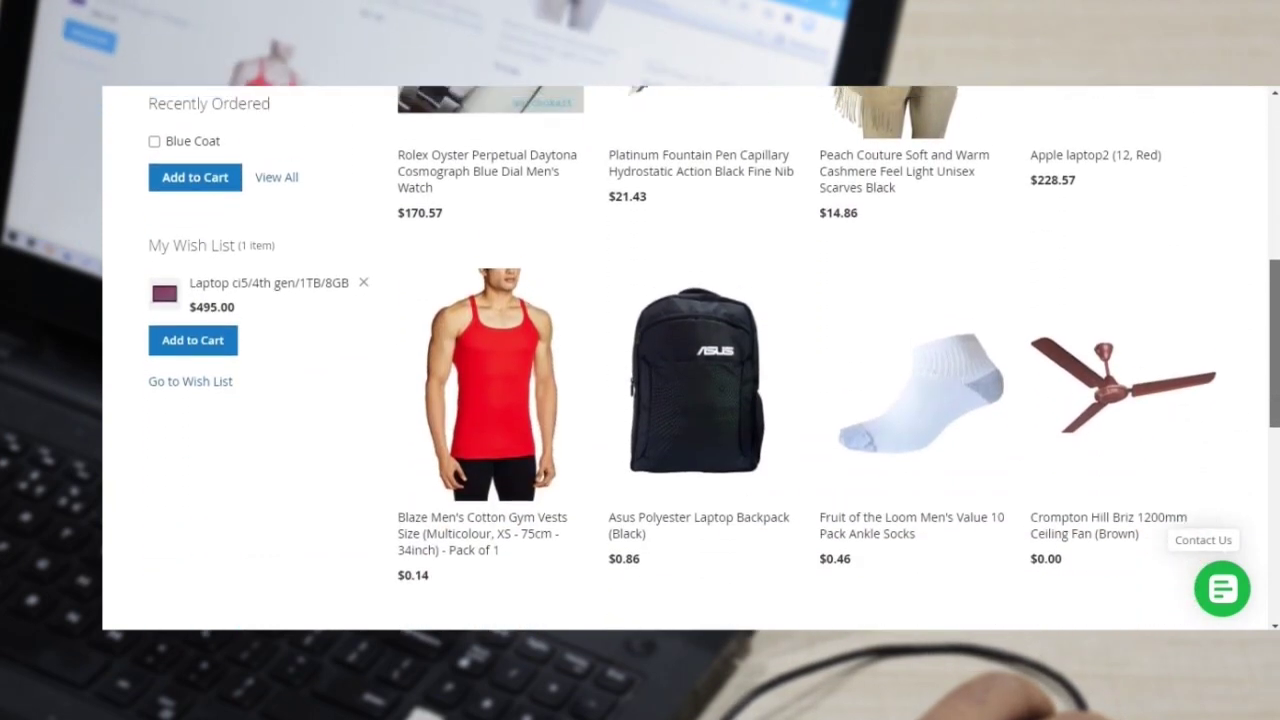
scroll(690, 400, "up", 5)
scroll(690, 400, "up", 2)
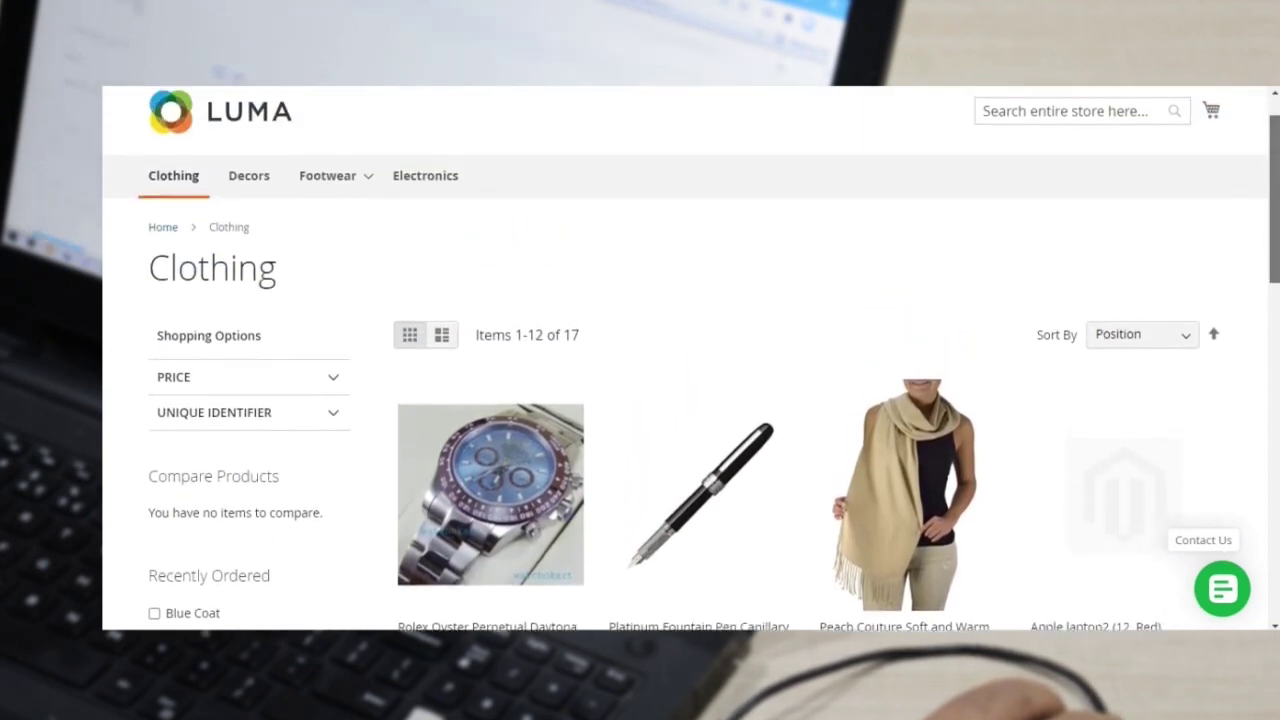
scroll(690, 400, "down", 4)
scroll(690, 400, "down", 6)
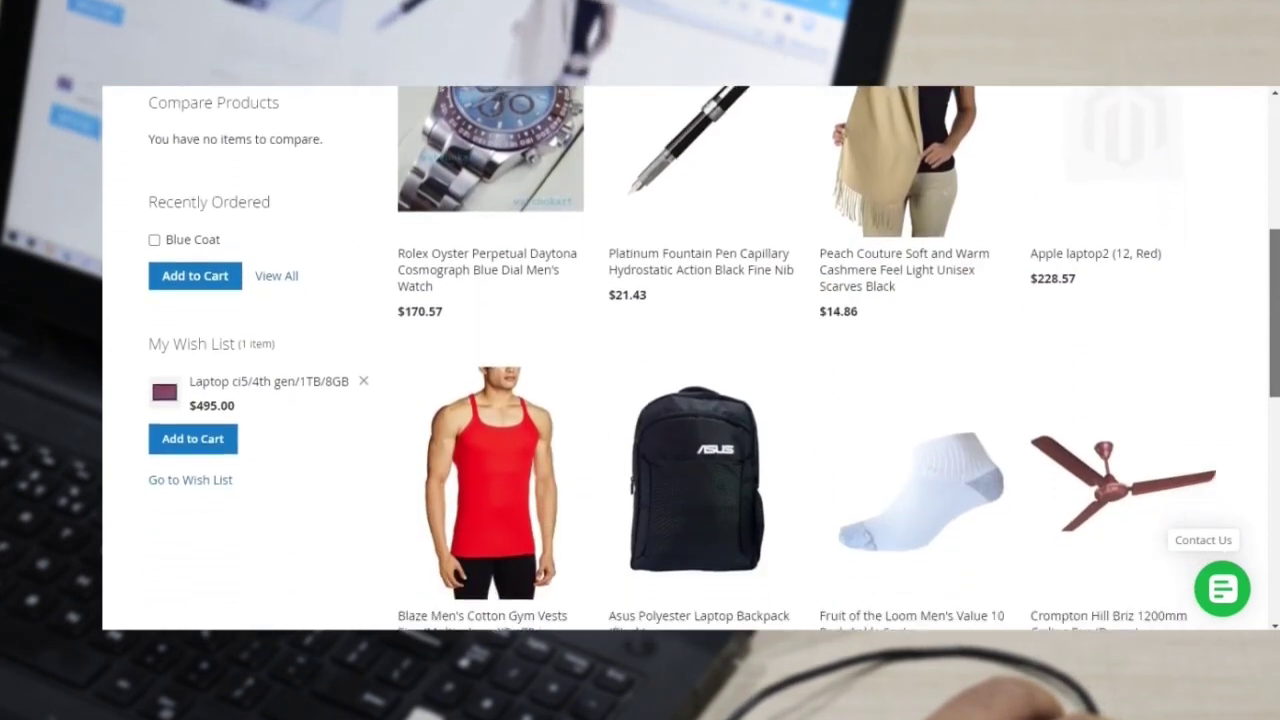
scroll(690, 400, "up", 8)
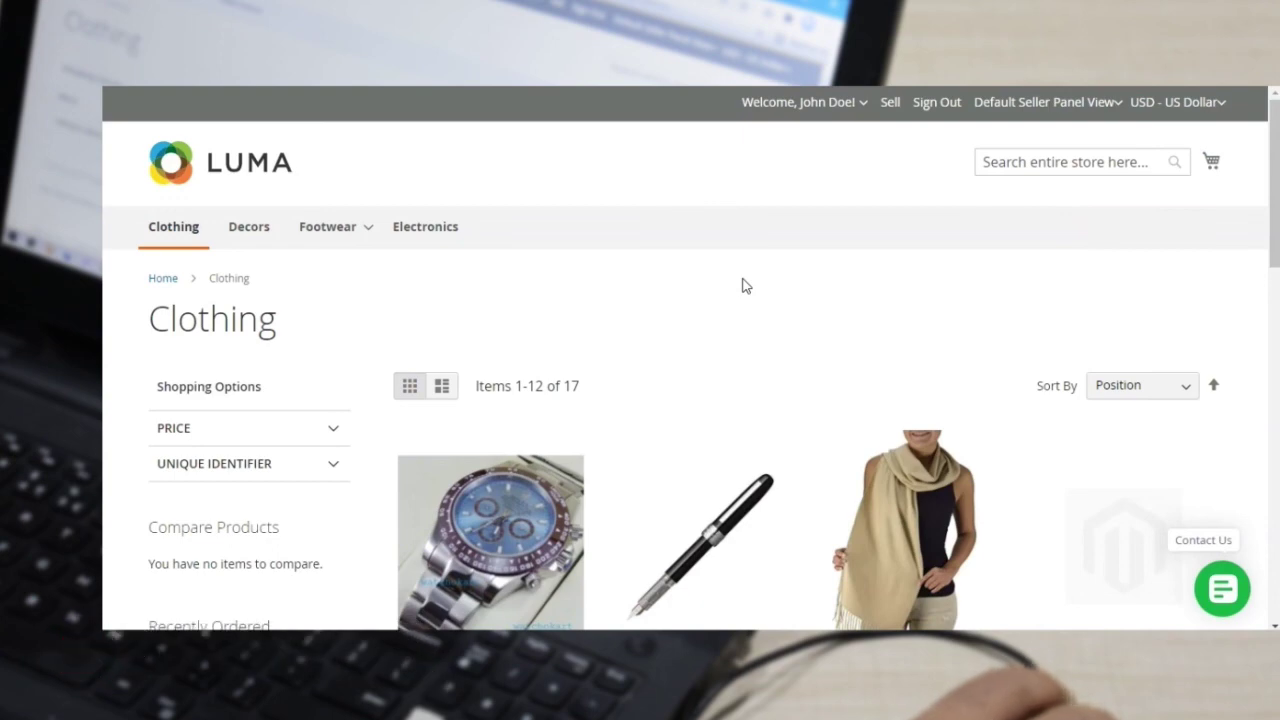
scroll(742, 285, "down", 2)
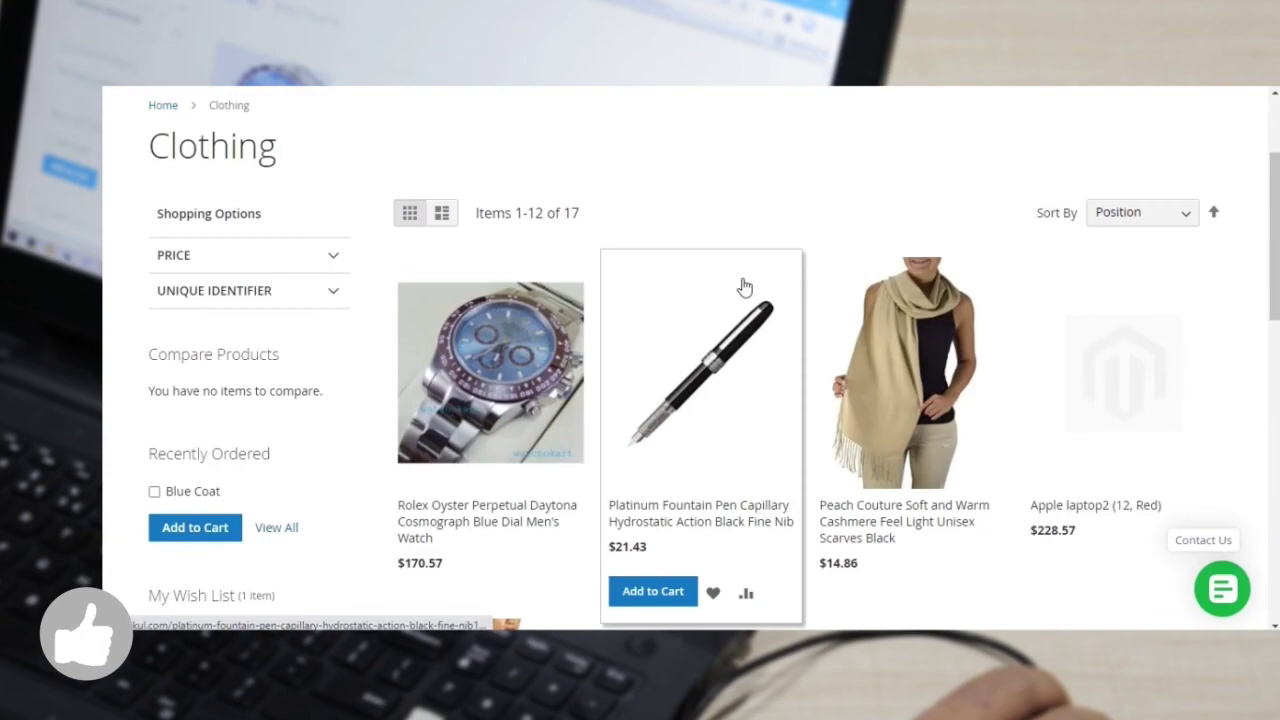